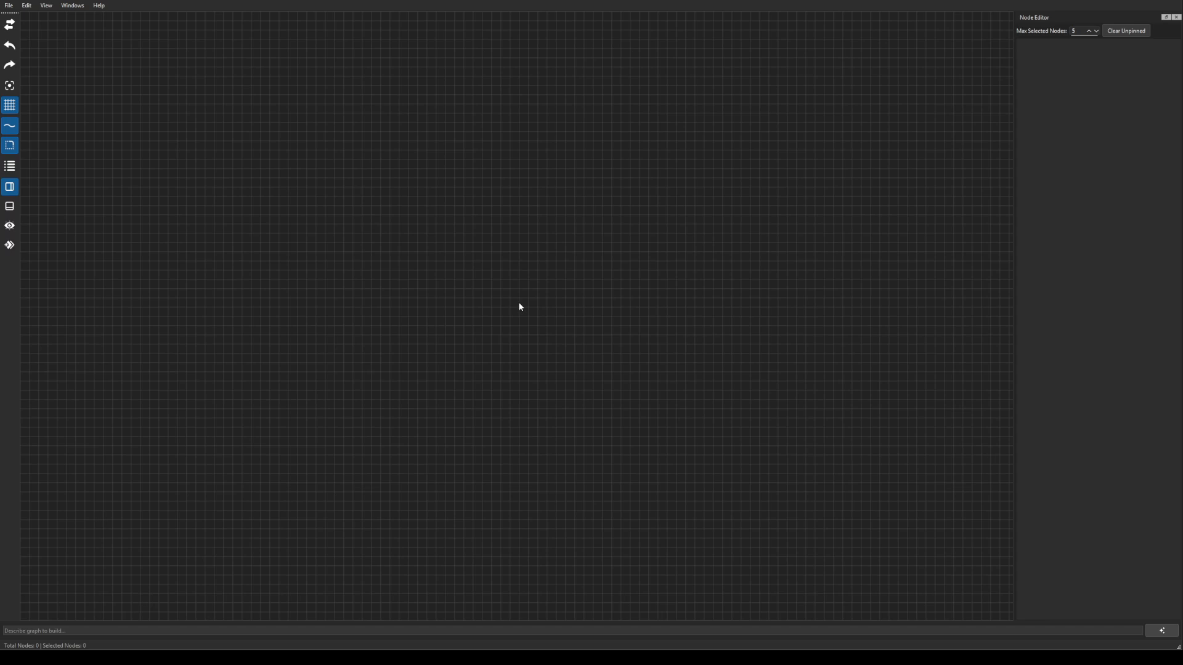
Add a ParticleEmitter node to the empty graph
click(516, 293)
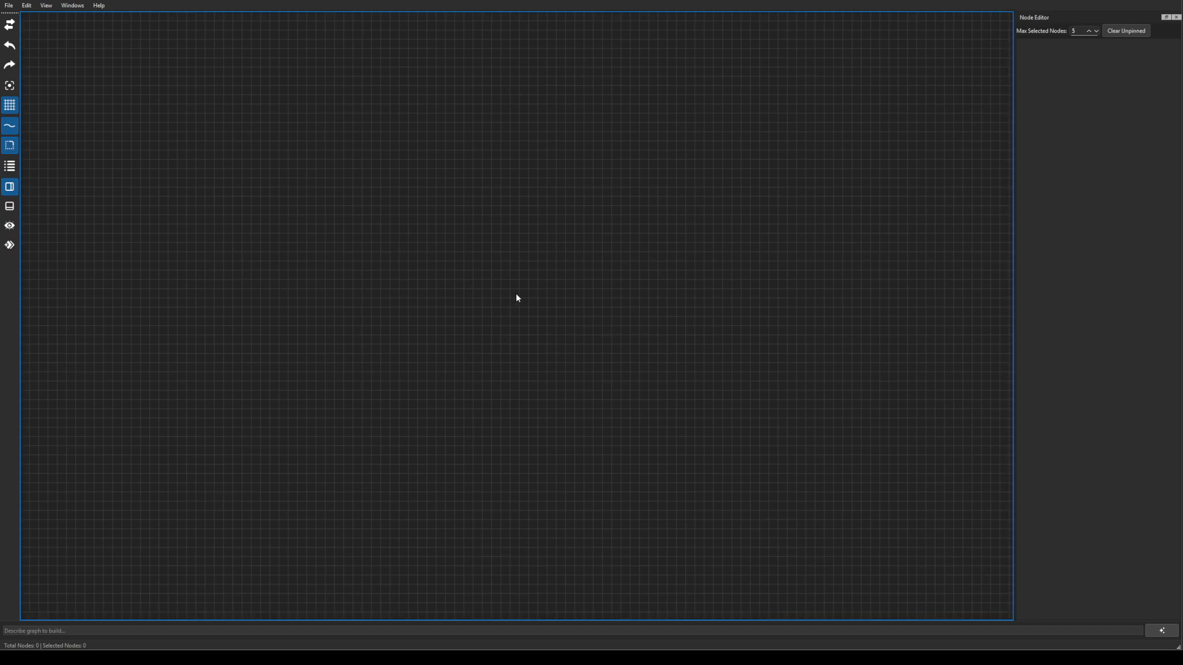
key(Tab)
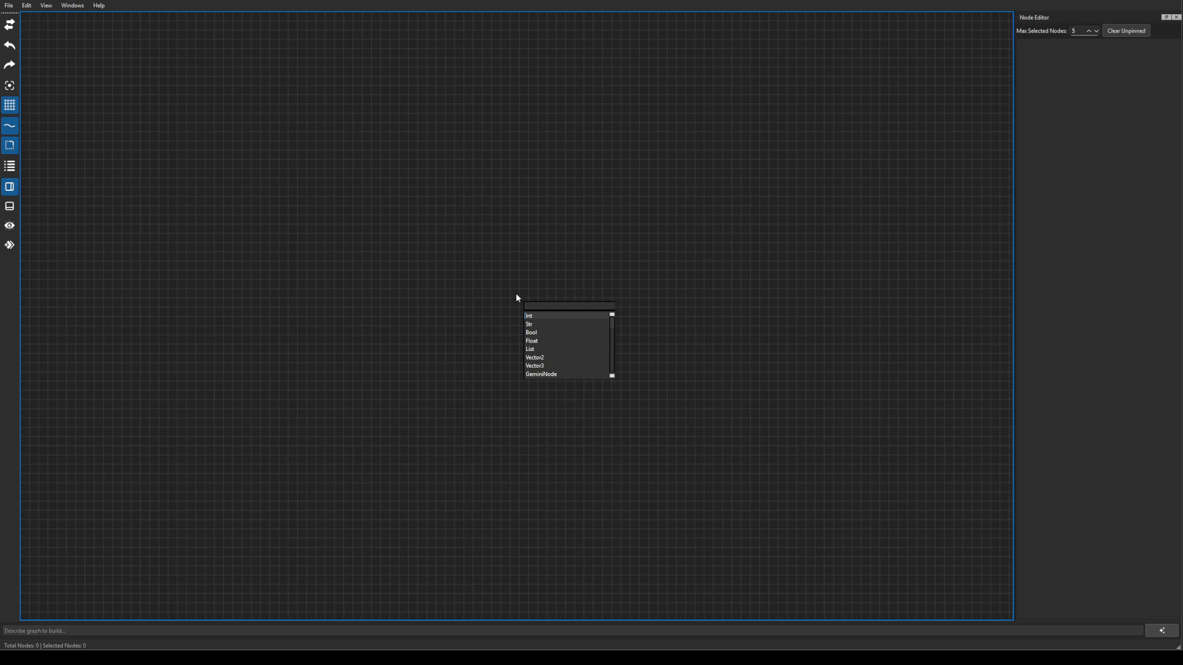
text(part)
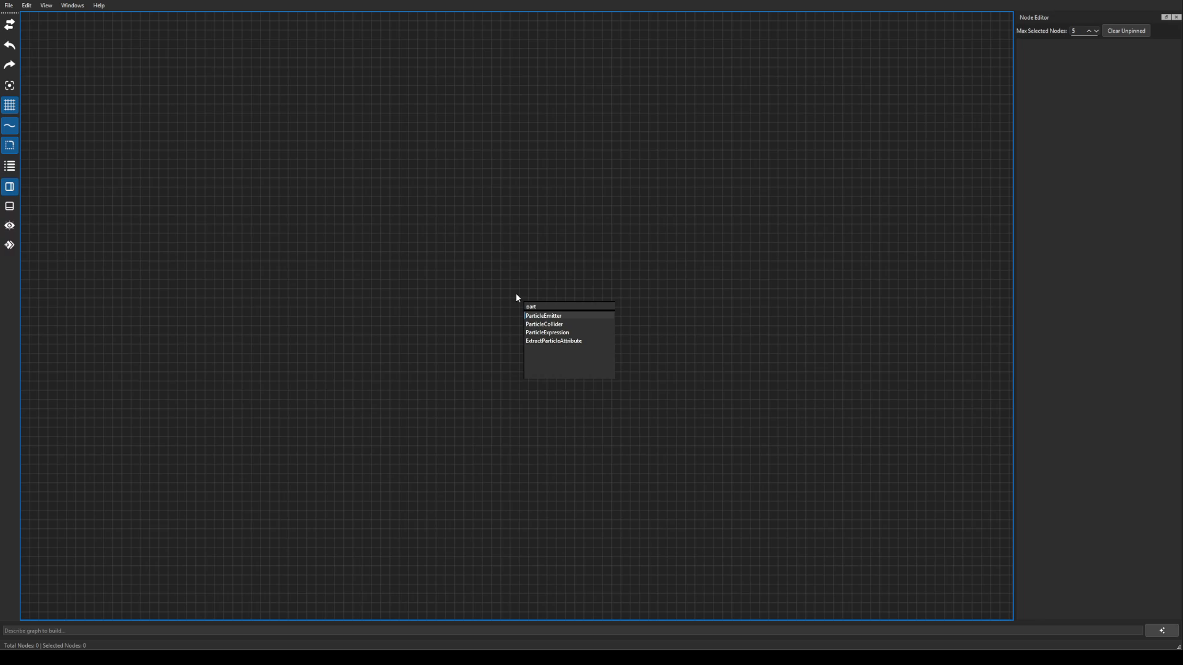
key(Return)
scroll(629, 236, up, 2)
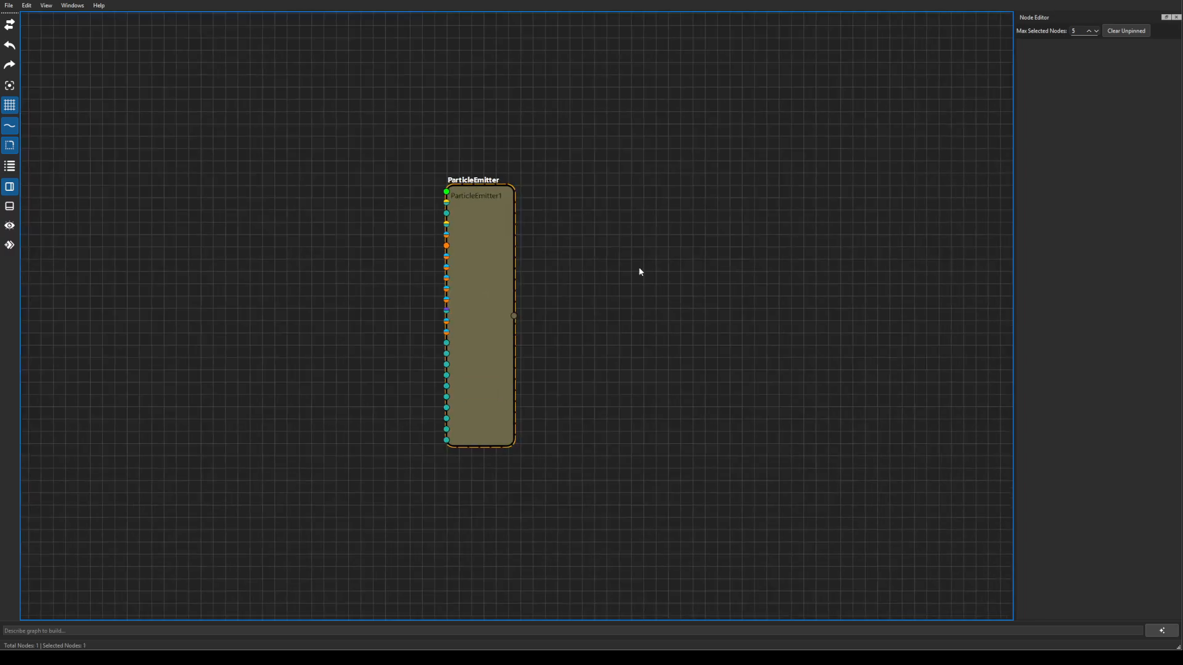
Add a PhysicsSolver node to the right of the ParticleEmitter
drag(639, 269, 528, 275)
click(532, 282)
key(Tab)
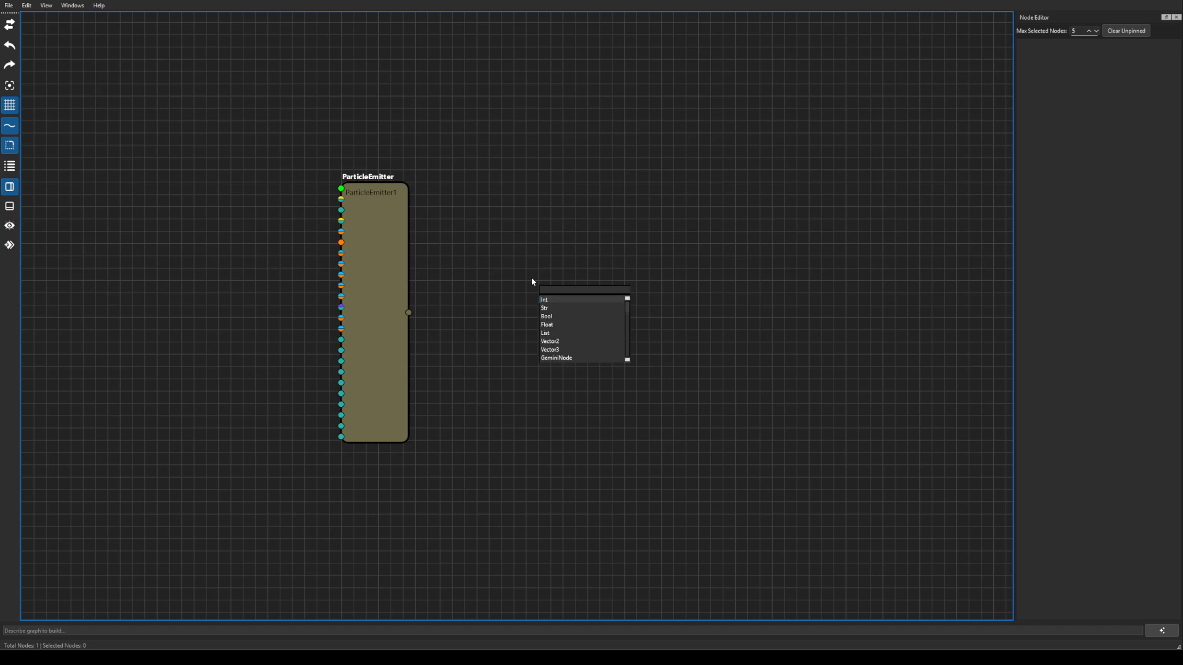
text(sol)
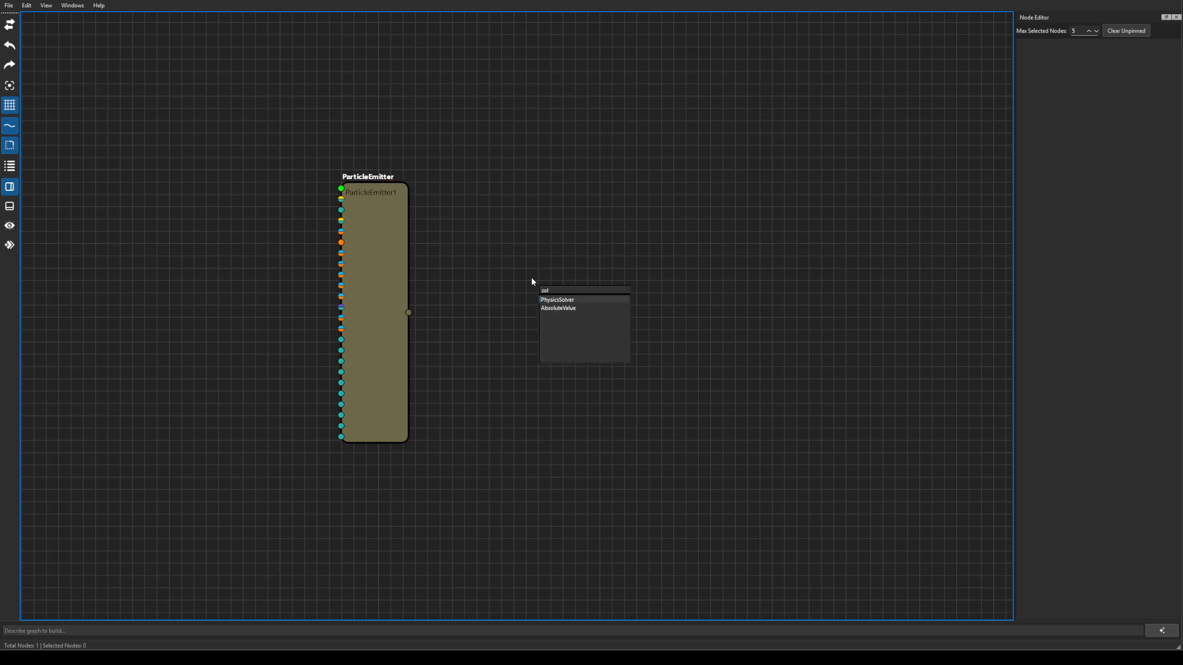
key(Return)
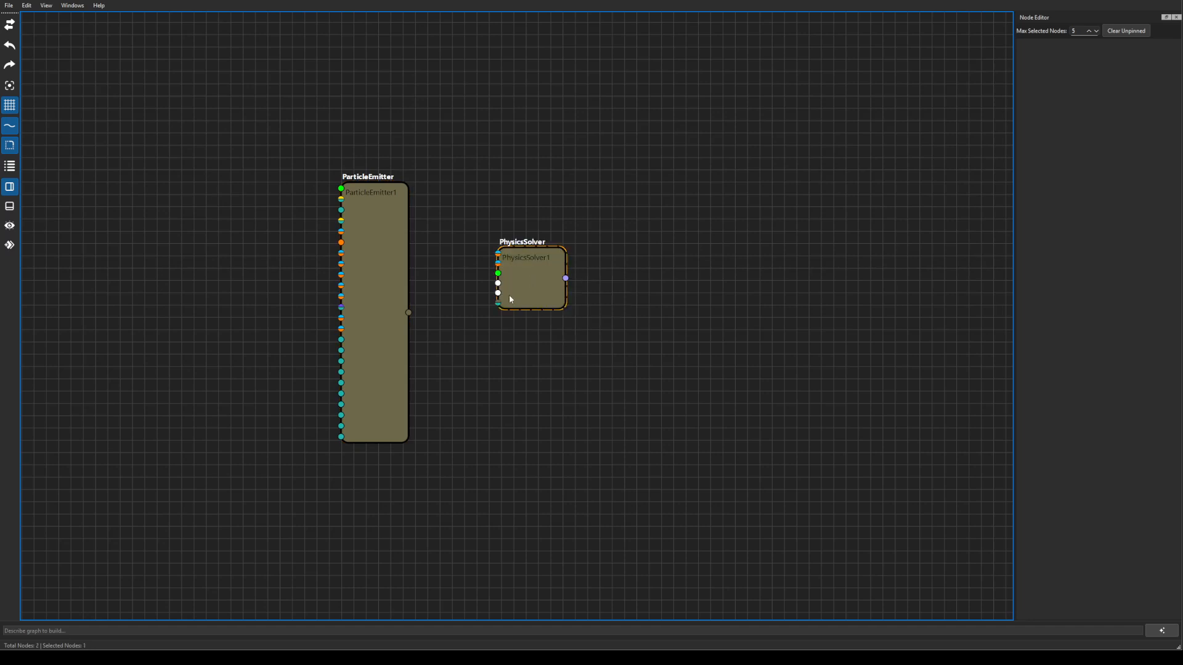
scroll(291, 237, up, 2)
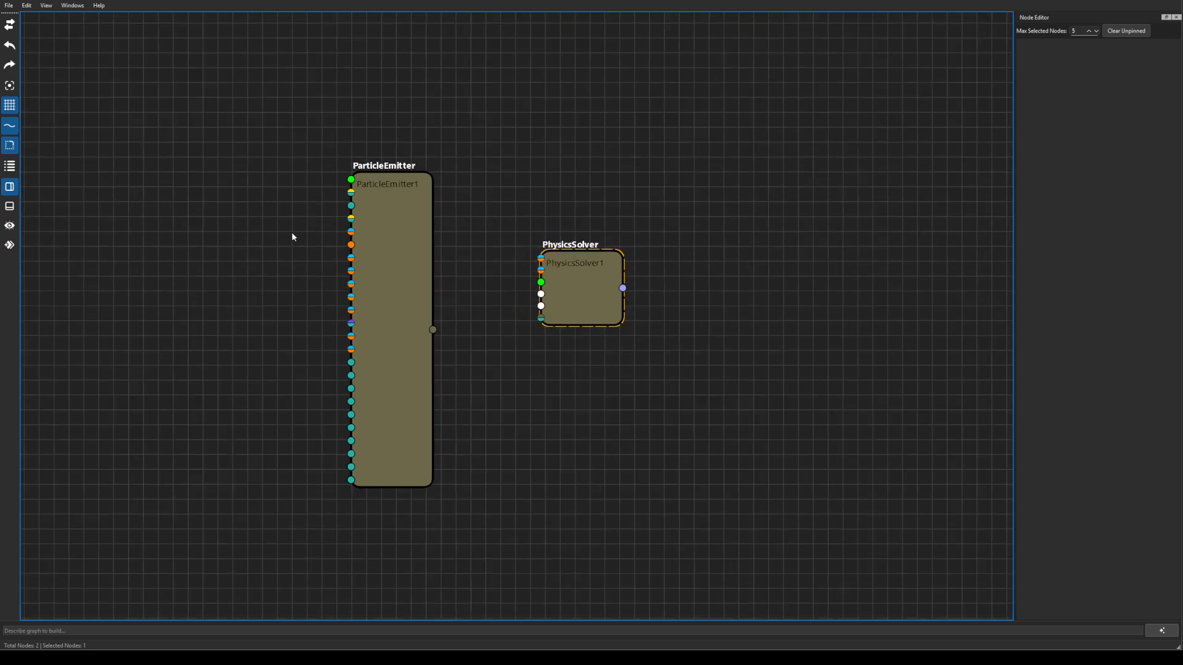
Turn on the display of input port names on the nodes
drag(287, 263, 308, 233)
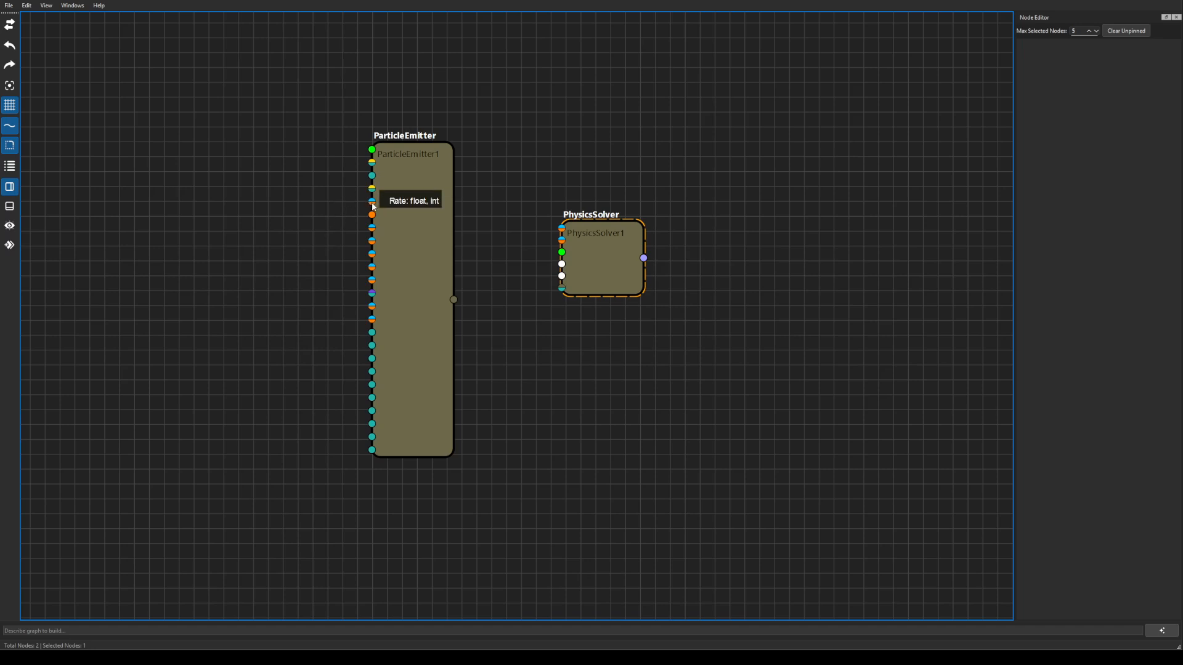
click(271, 236)
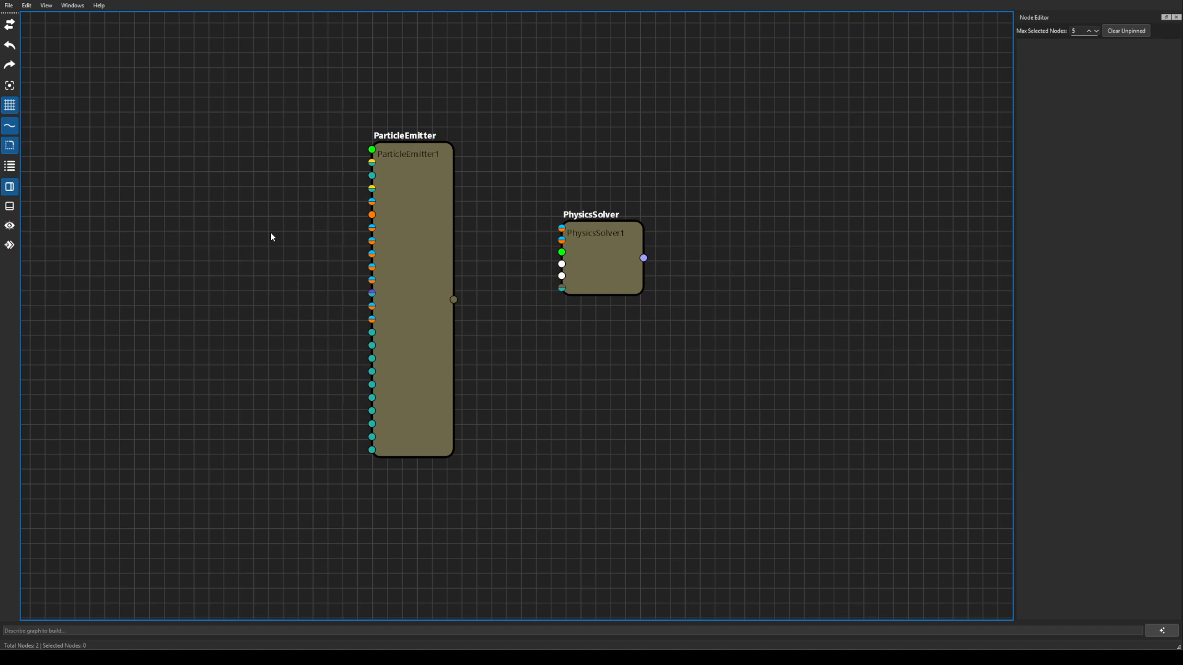
click(16, 169)
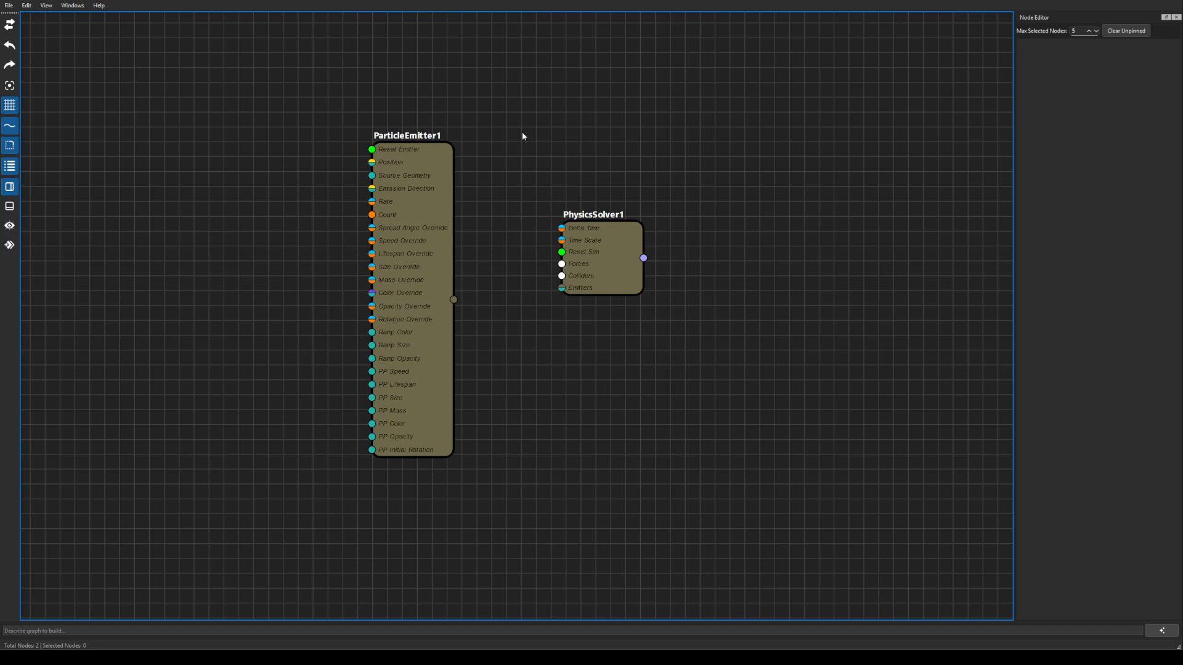
Add a DeltaTime node above the PhysicsSolver
key(Tab)
text(del)
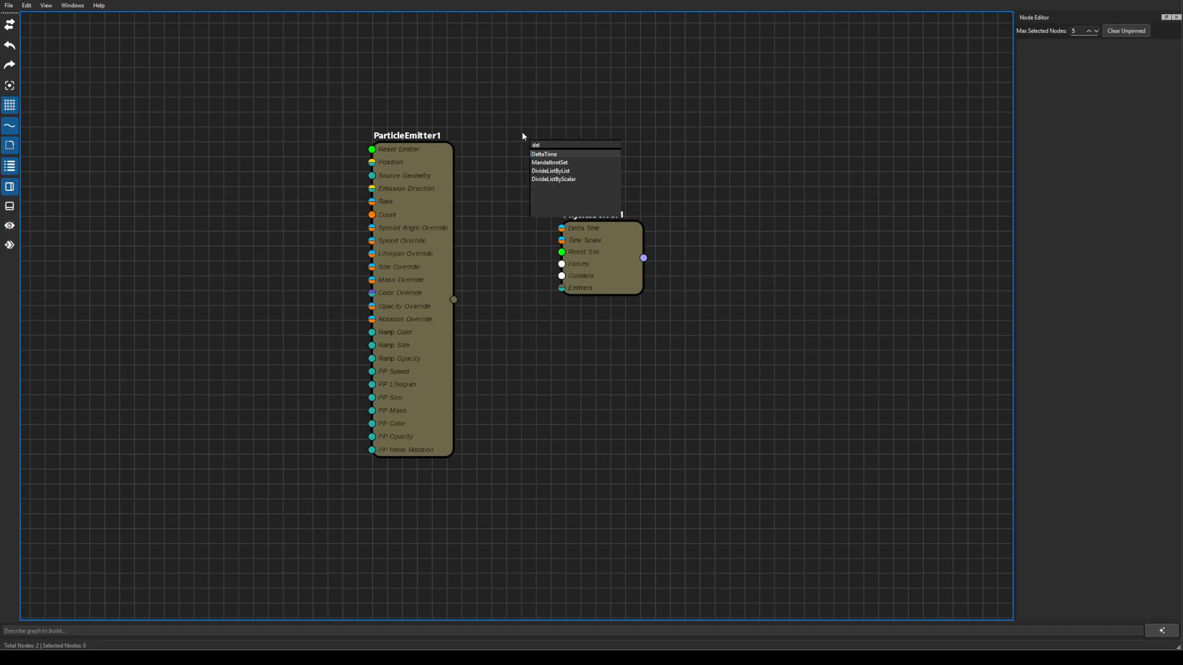
key(Return)
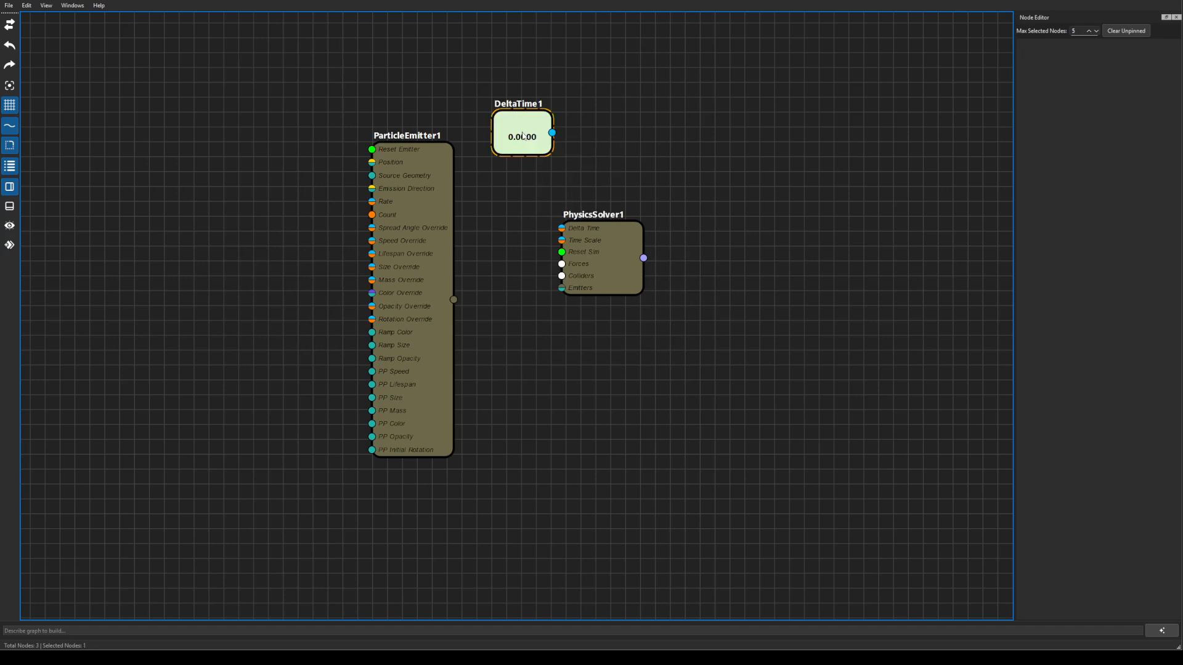
Connect DeltaTime to the PhysicsSolver's Delta Time input and the ParticleEmitter's output to its Emitters input, spacing the nodes apart
drag(606, 235, 628, 234)
drag(535, 129, 560, 180)
drag(582, 225, 583, 227)
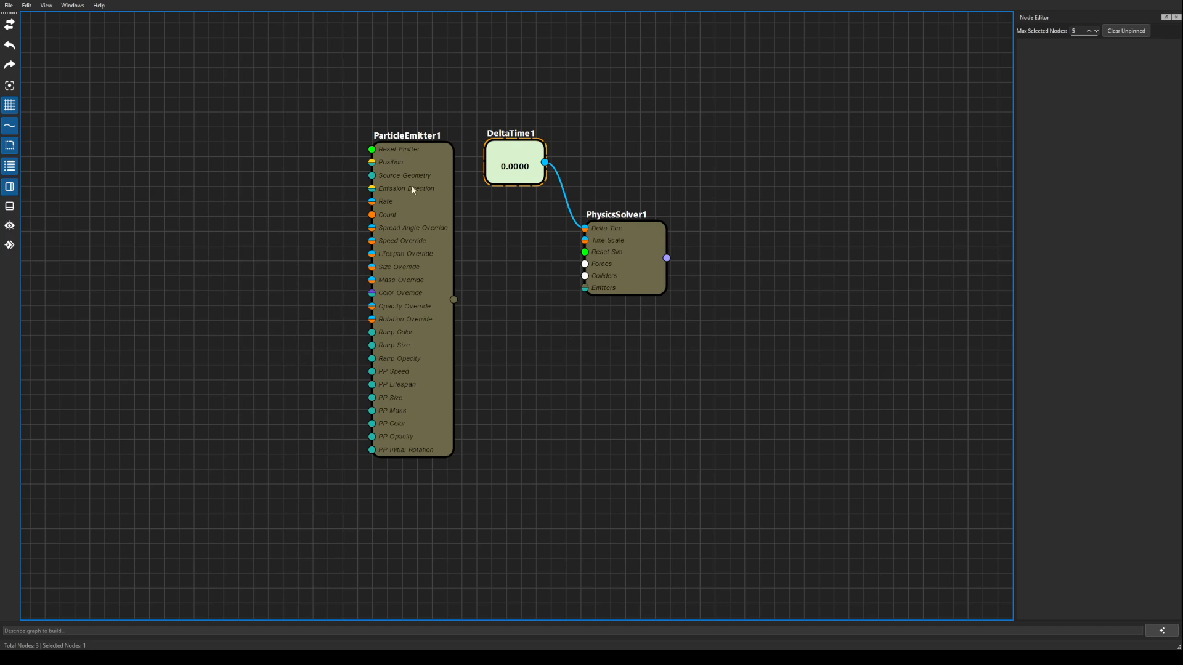
drag(454, 300, 588, 290)
click(574, 370)
Add a DrawPoints node and place it to the right of the PhysicsSolver
drag(642, 376, 510, 357)
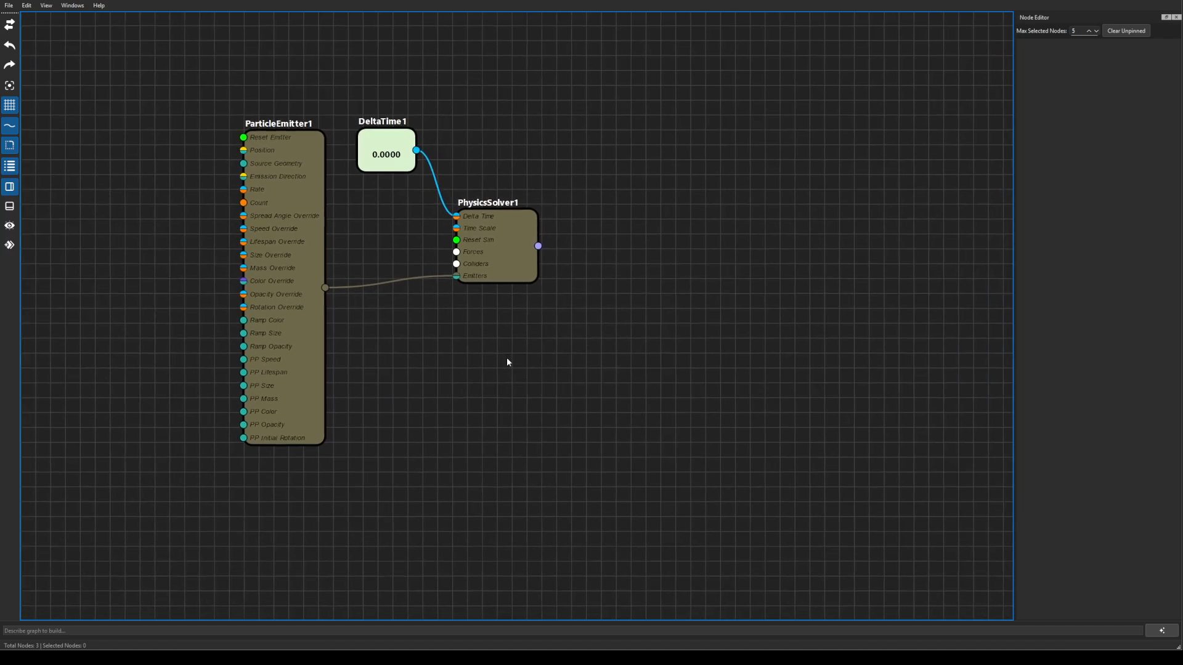
key(Tab)
text(dr)
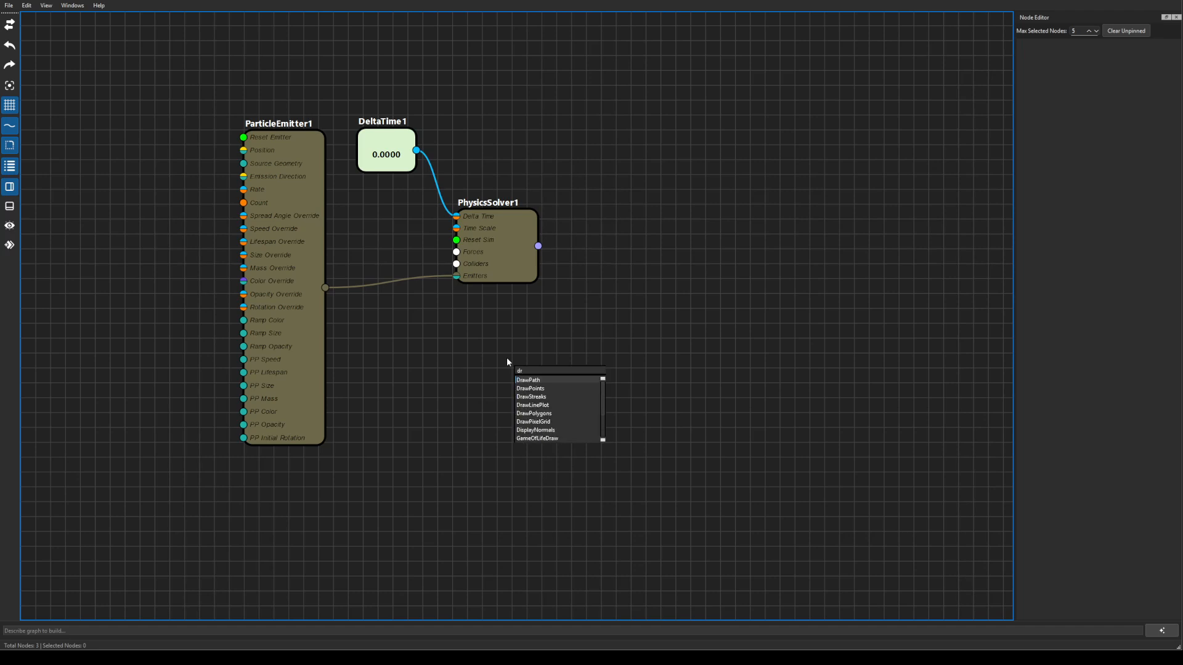
key(Down)
key(Return)
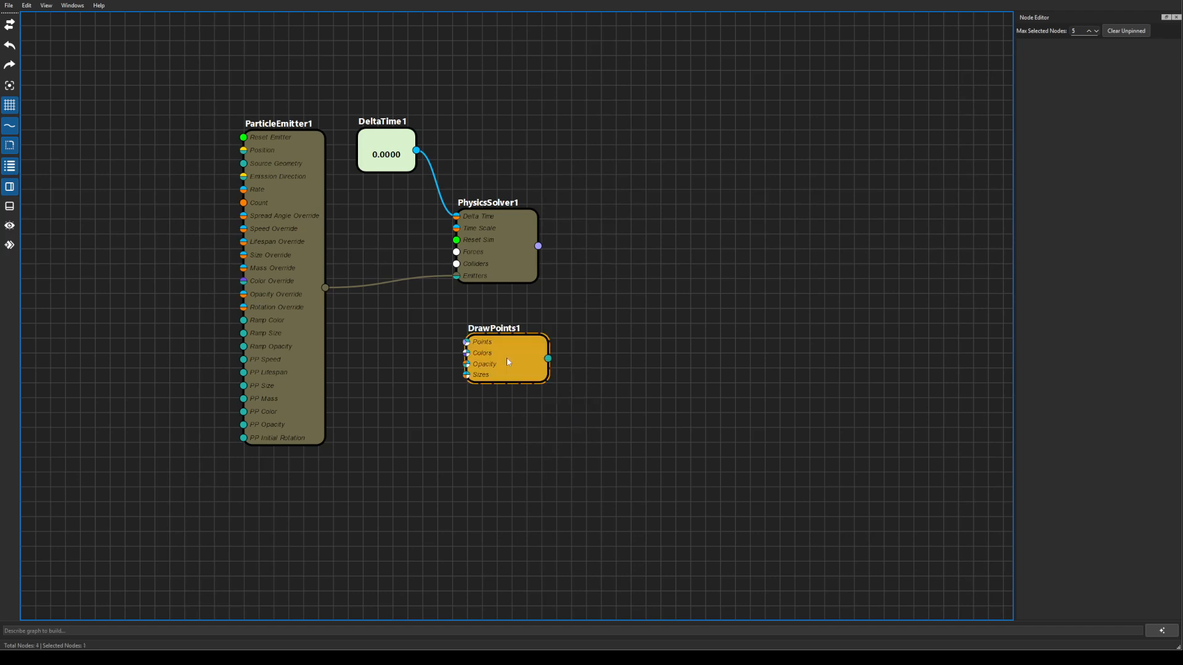
drag(506, 357, 665, 264)
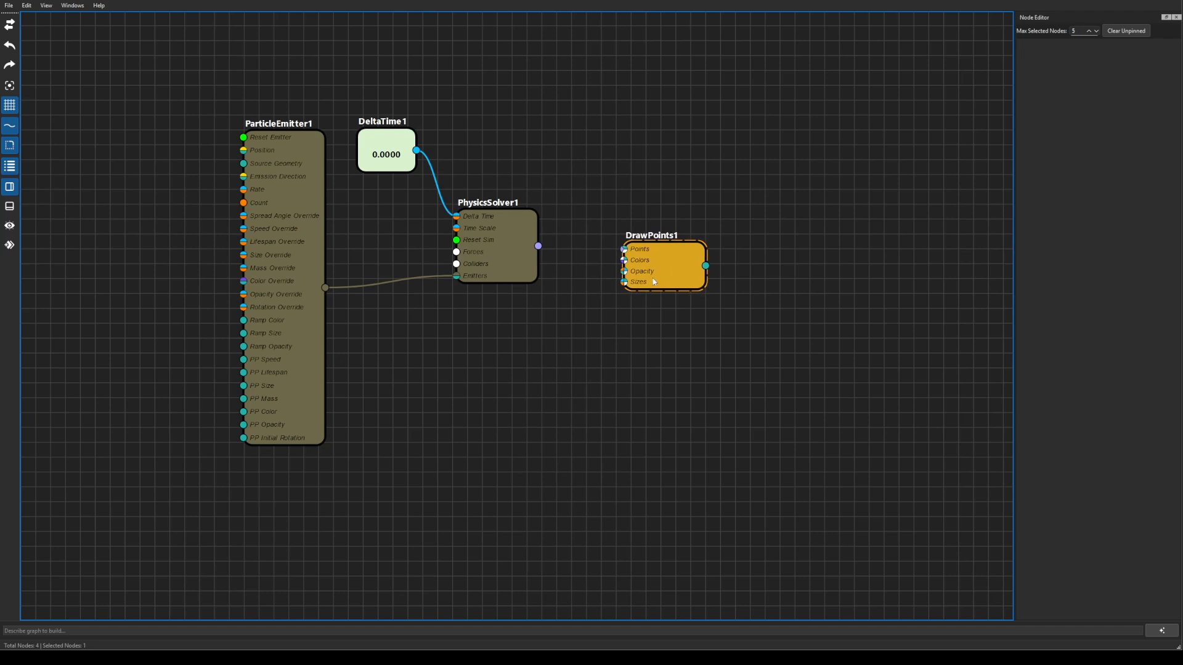
Examine the PhysicsSolver's output type and its help description with connection hints and extractable attributes
scroll(655, 297, up, 1)
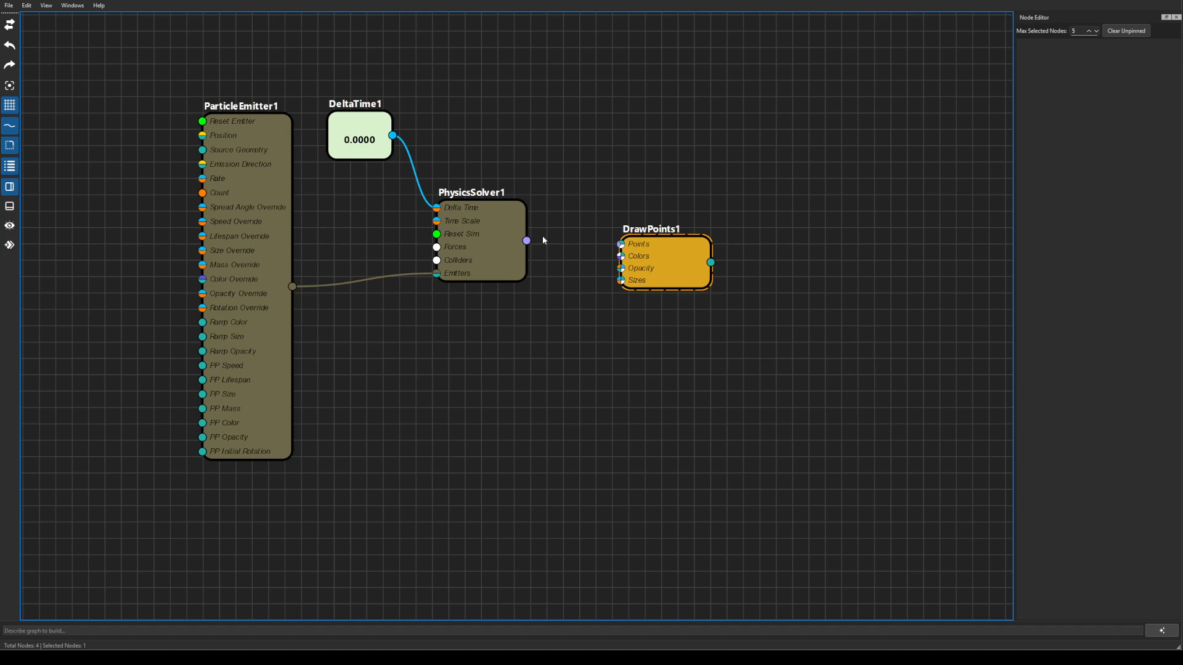
click(545, 351)
click(497, 225)
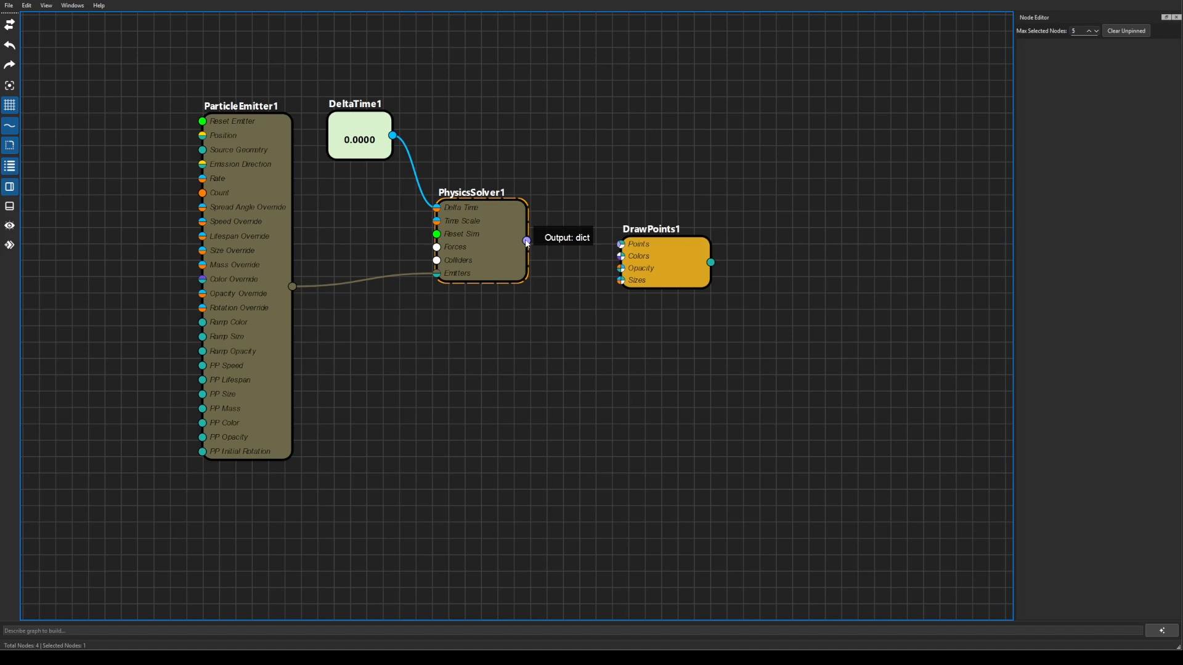
click(561, 344)
click(484, 254)
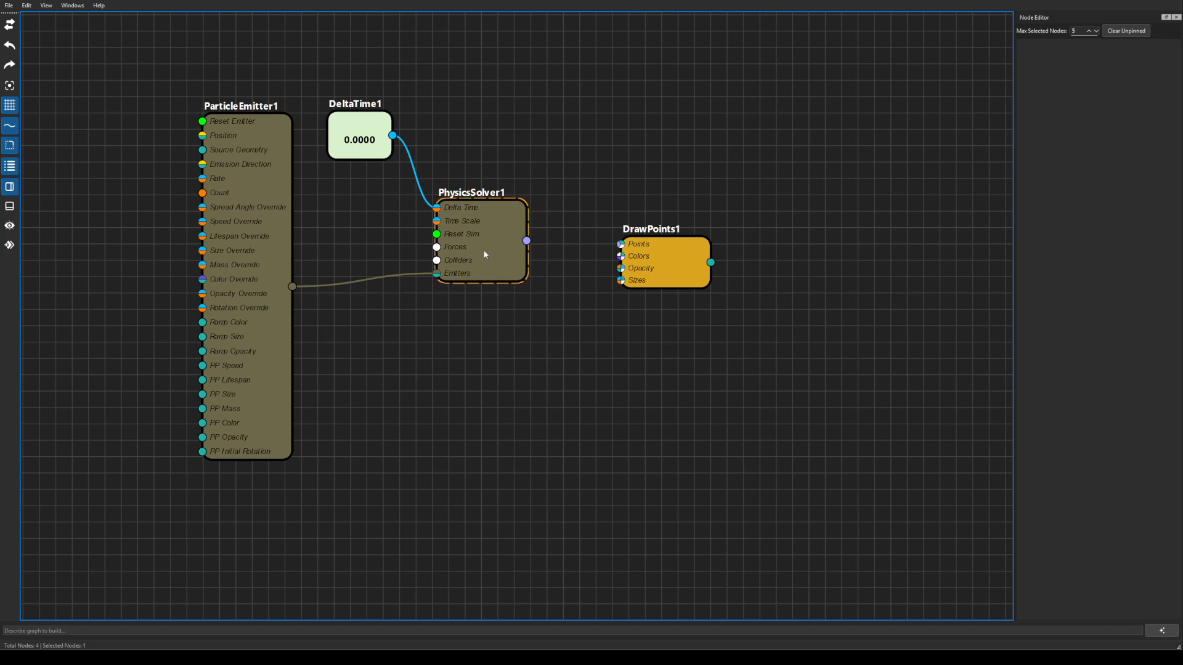
mouse_move(484, 253)
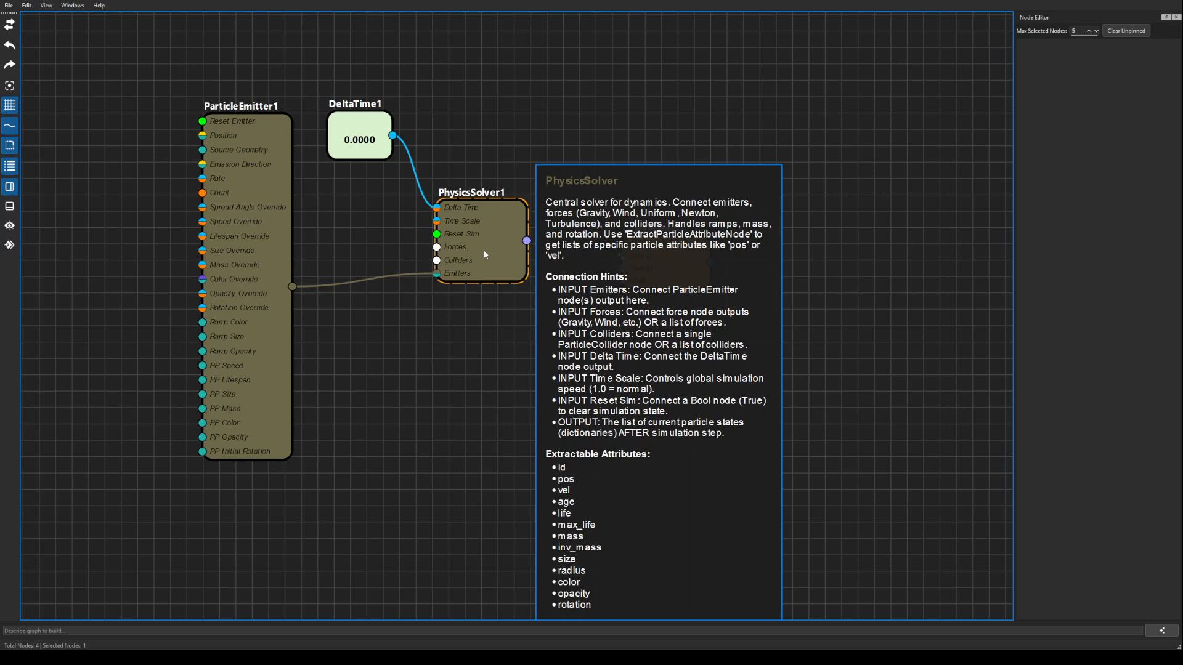
Move DrawPoints farther from the PhysicsSolver and add an ExtractParticleAttribute node below the gap between them
drag(702, 257, 742, 252)
right_click(611, 340)
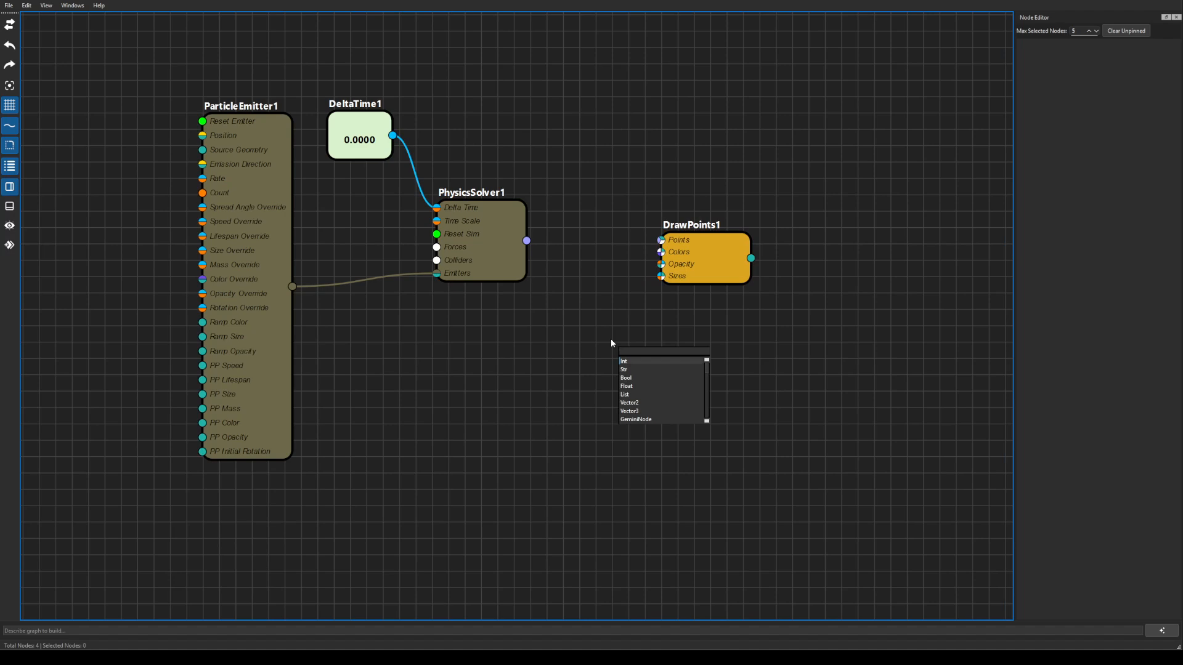
text(par)
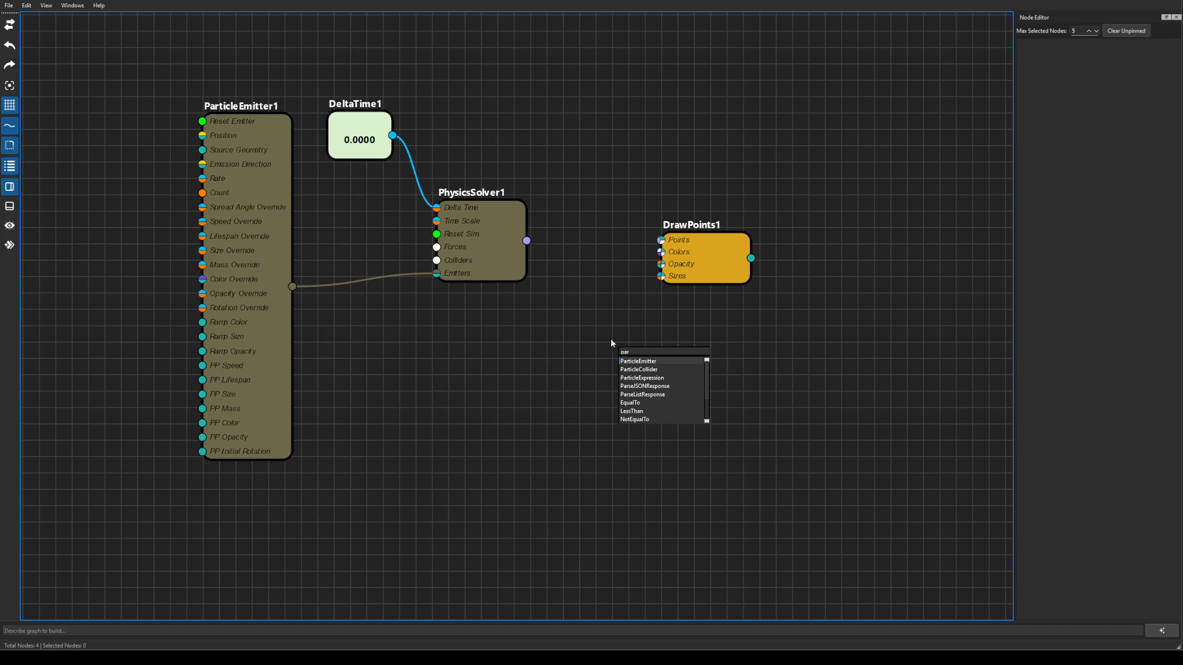
text(t)
key(Down)
key(Down)
key(Down)
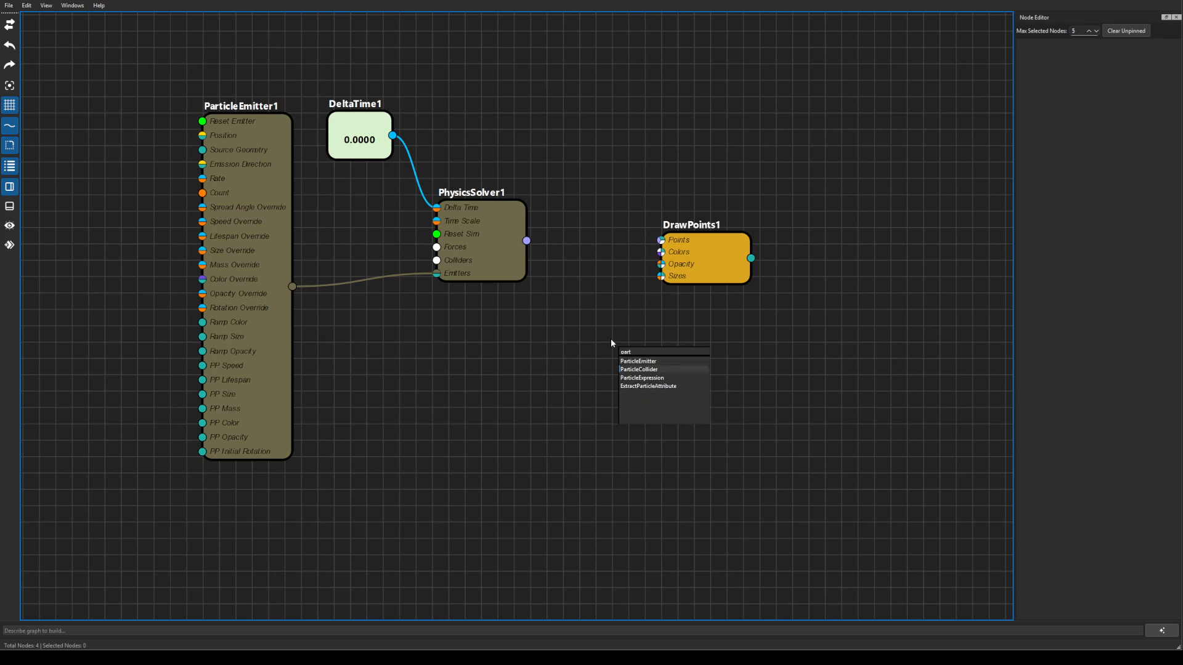
key(Return)
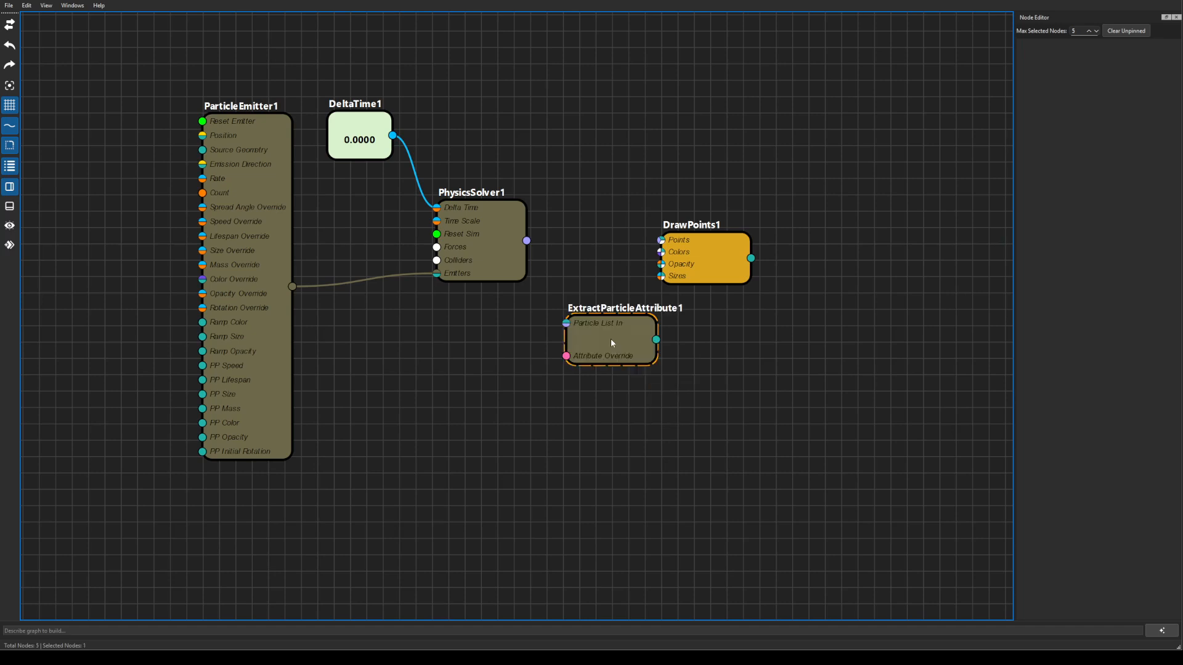
Arrange ExtractParticleAttribute between PhysicsSolver and DrawPoints, and connect the solver's output to its Particle List In input
drag(703, 249, 733, 249)
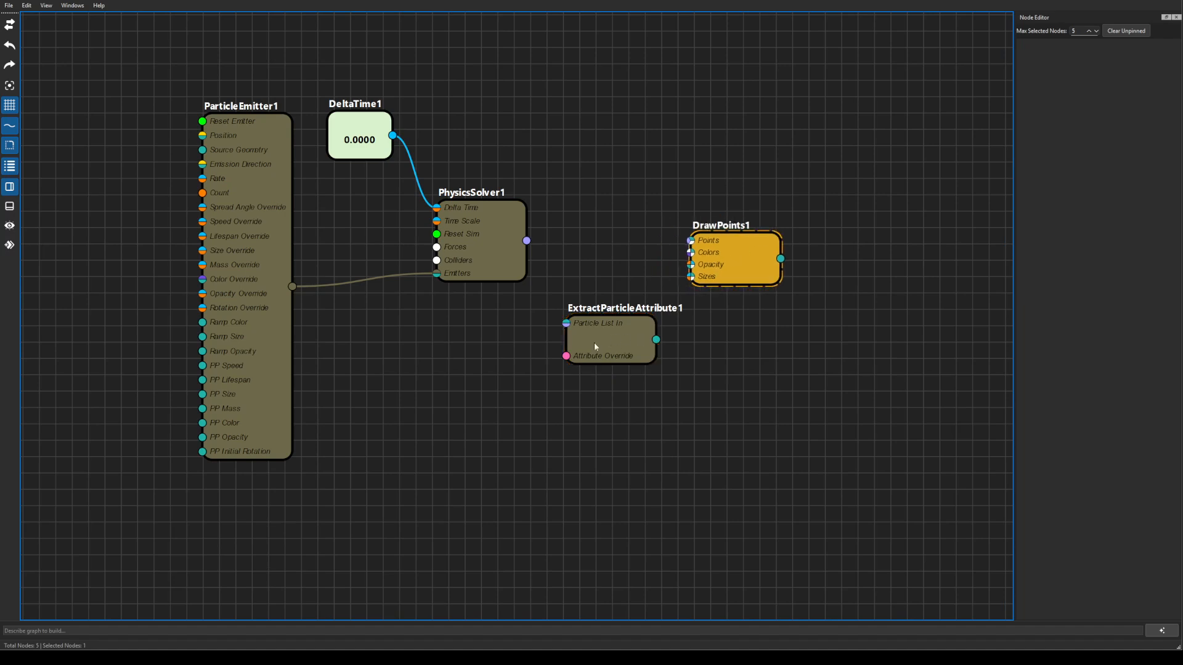
drag(594, 347, 598, 316)
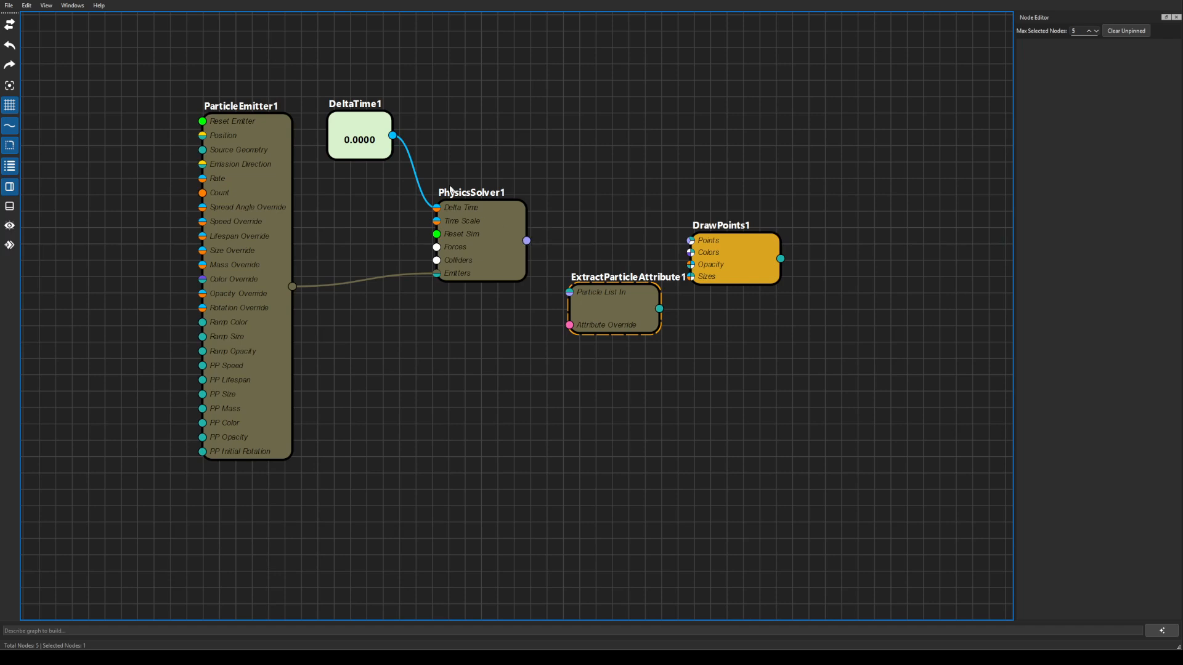
drag(527, 240, 569, 294)
drag(769, 266, 794, 269)
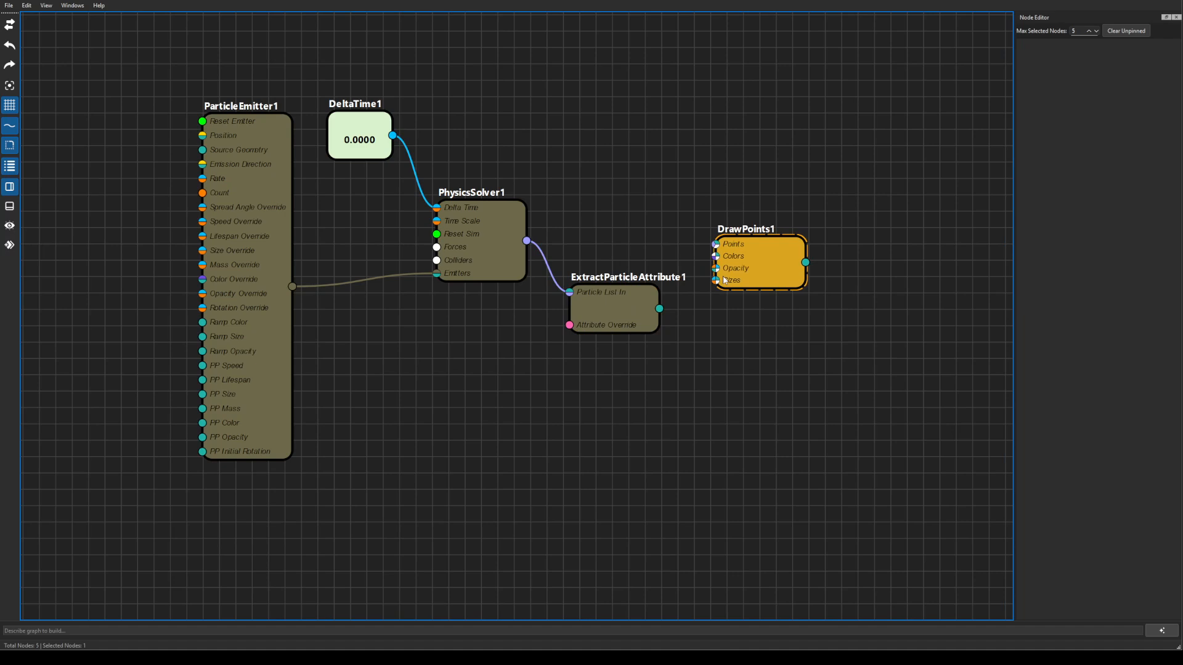
Set the ExtractParticleAttribute node's attribute to pos and rename the node pos
click(603, 322)
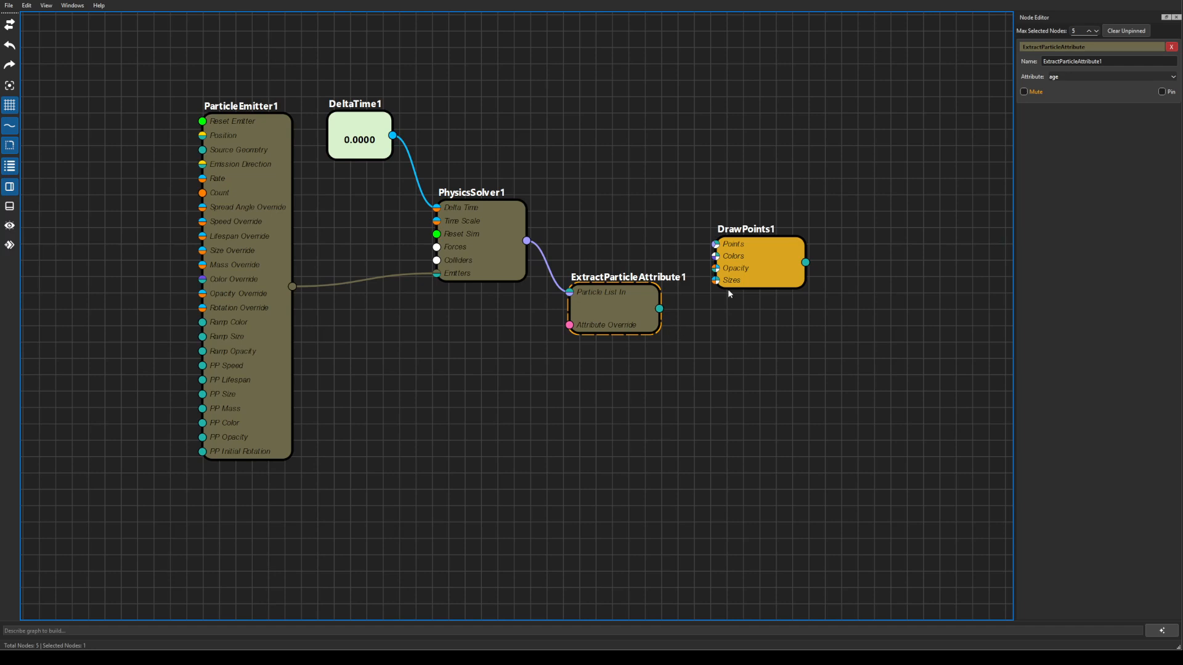
click(1075, 76)
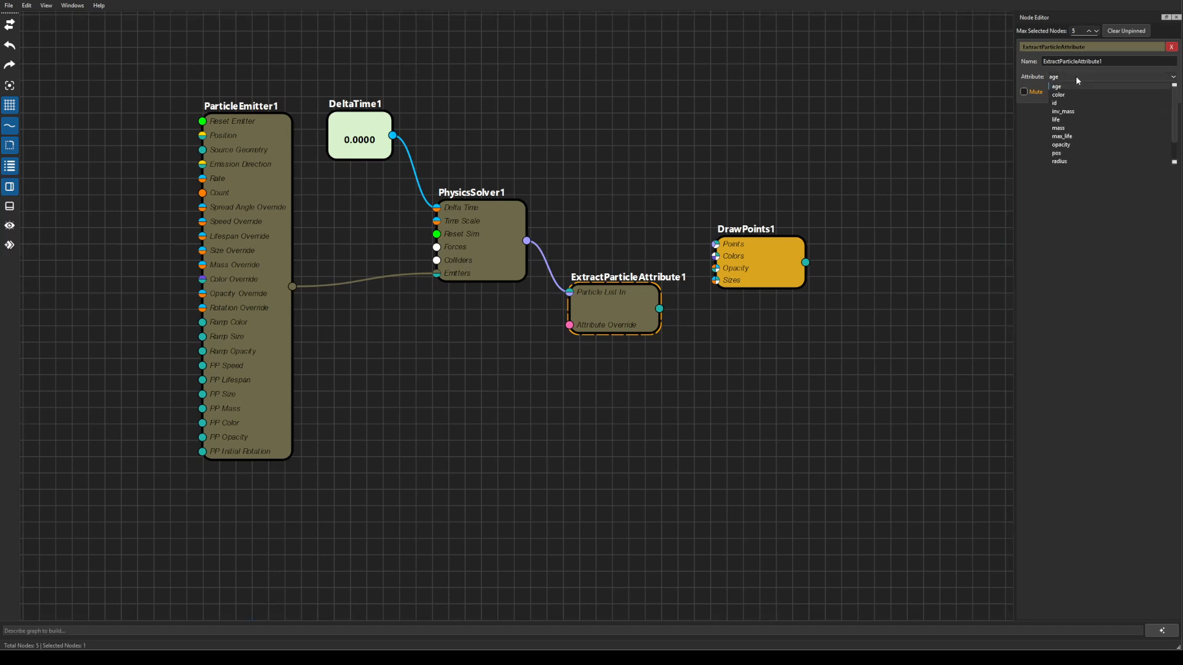
click(1068, 155)
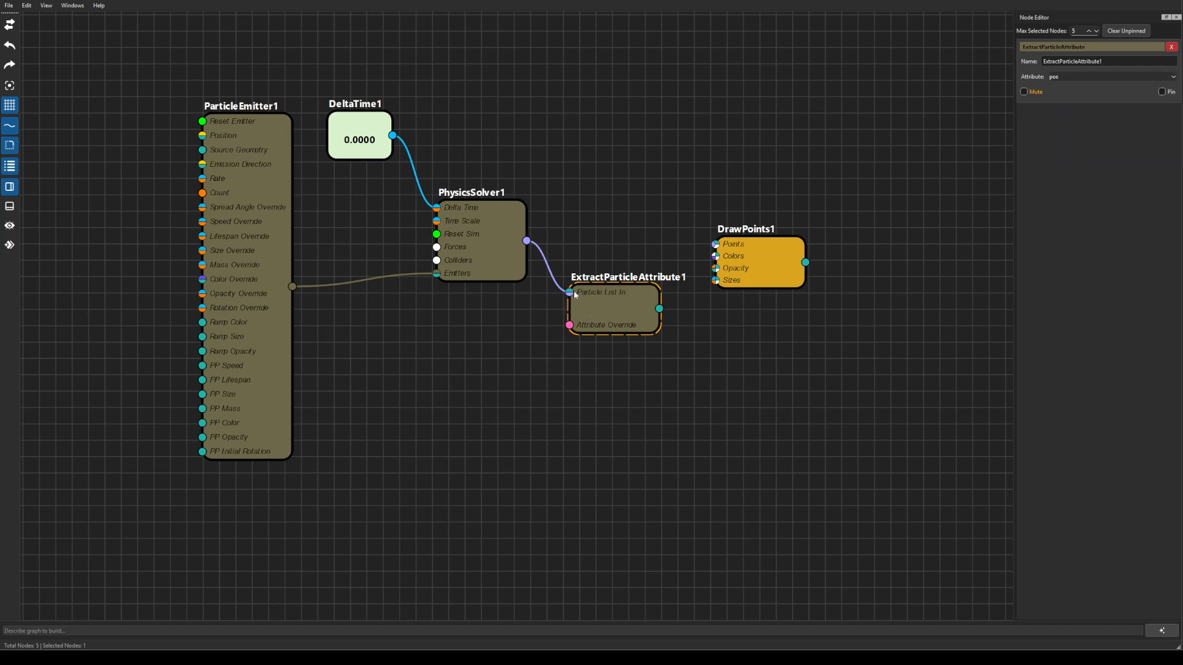
double_click(1113, 60)
text(pos)
key(Return)
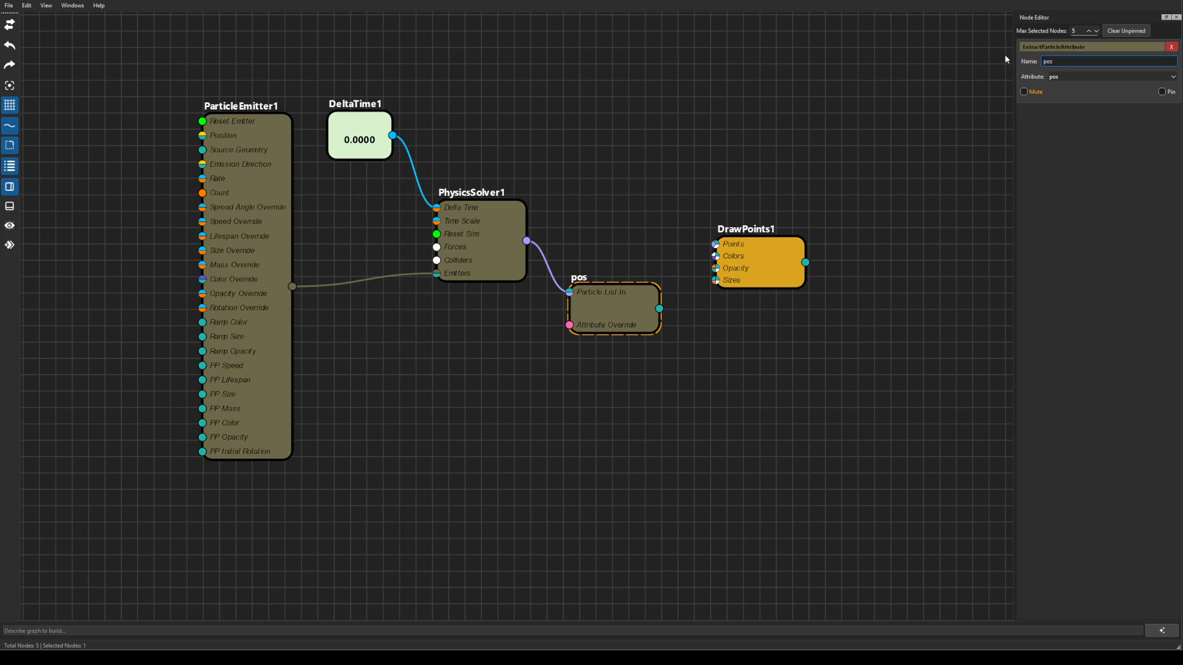
Connect the pos node's output to the Points input of DrawPoints and align the two nodes
drag(725, 249, 741, 307)
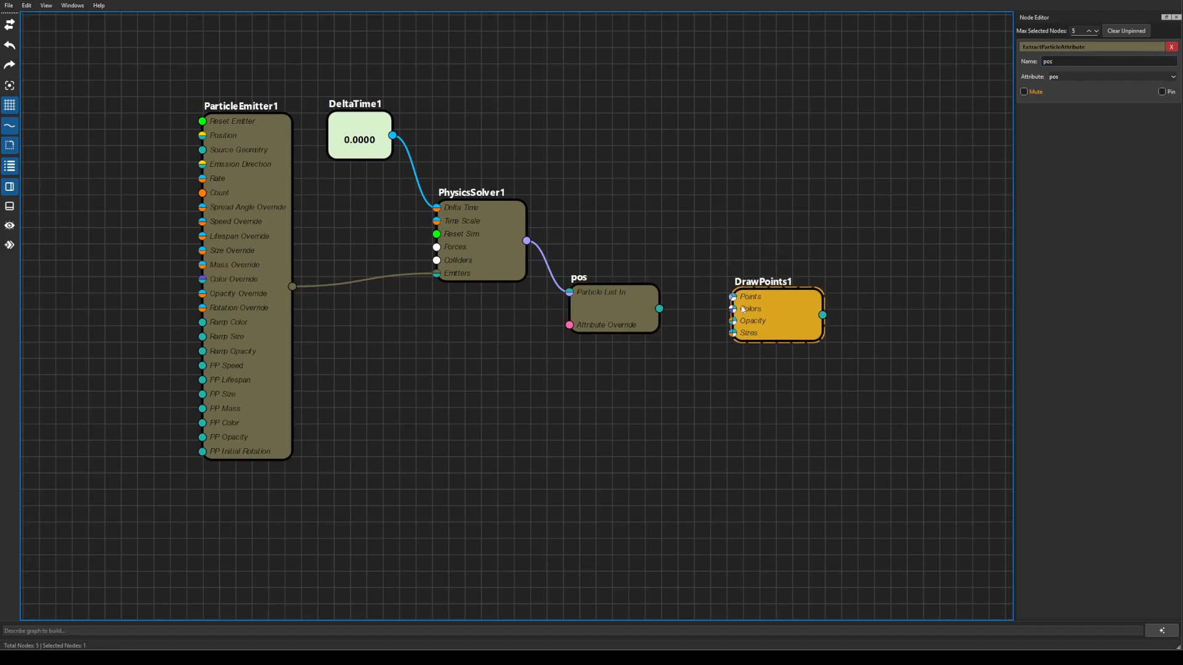
drag(659, 309, 732, 297)
drag(615, 311, 621, 302)
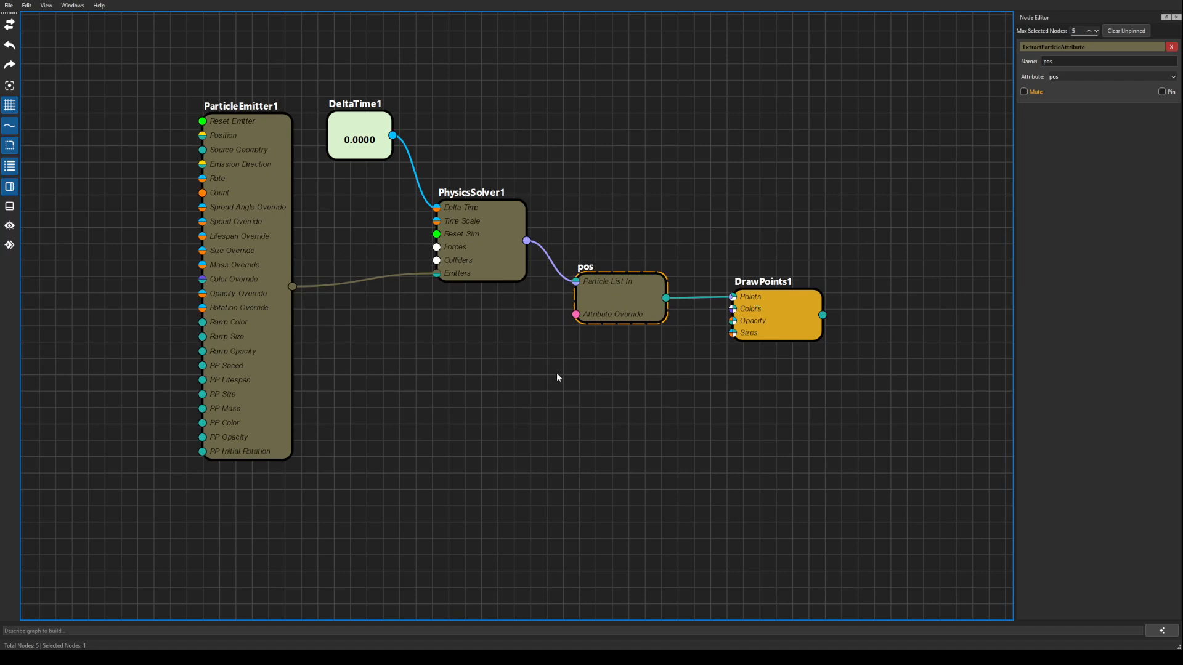
Show the Visualizer and dock it as a tall view to the left of the node graph
click(9, 226)
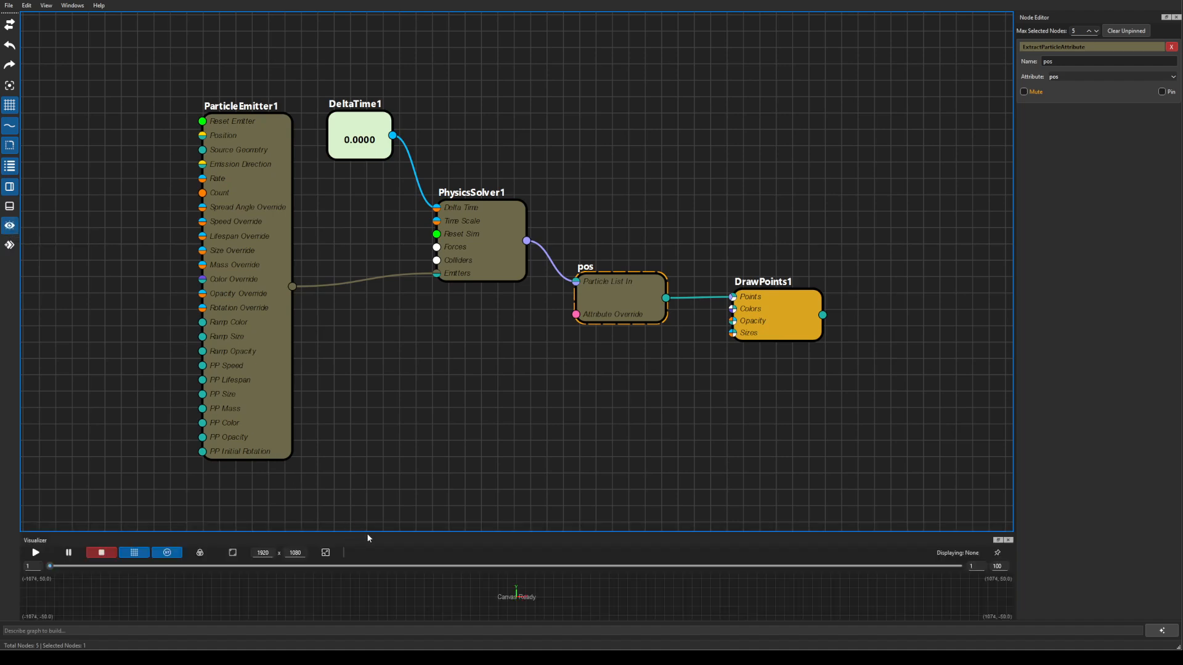
drag(367, 534, 38, 216)
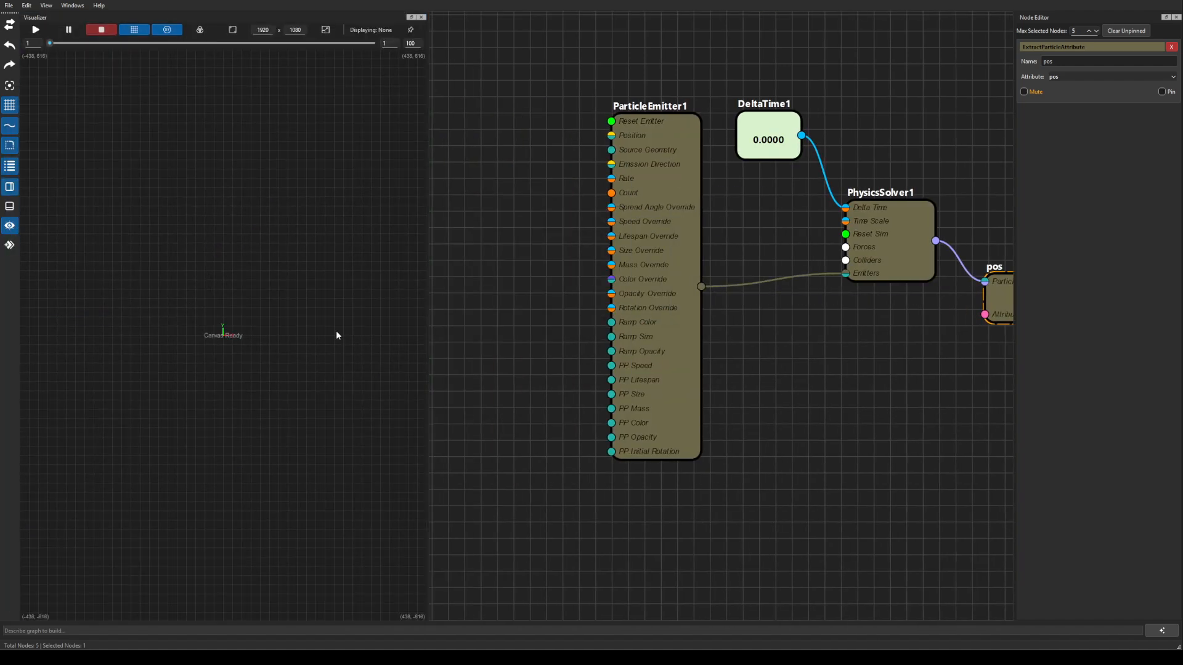
drag(897, 310, 739, 303)
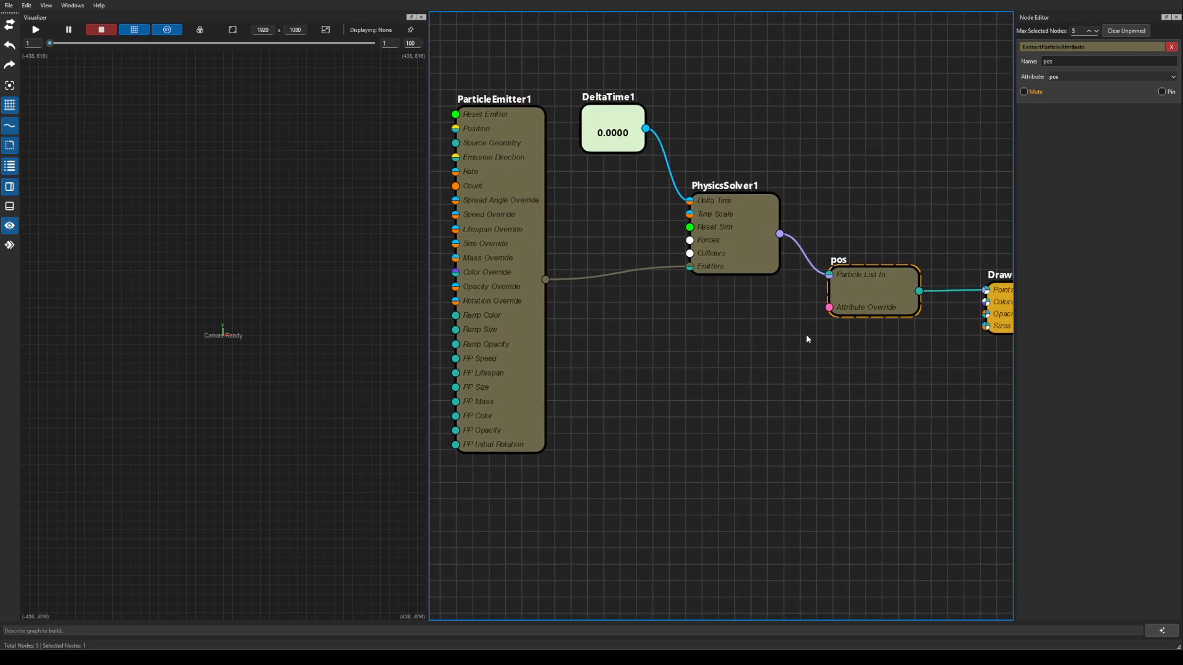
scroll(819, 348, down, 2)
drag(857, 384, 819, 378)
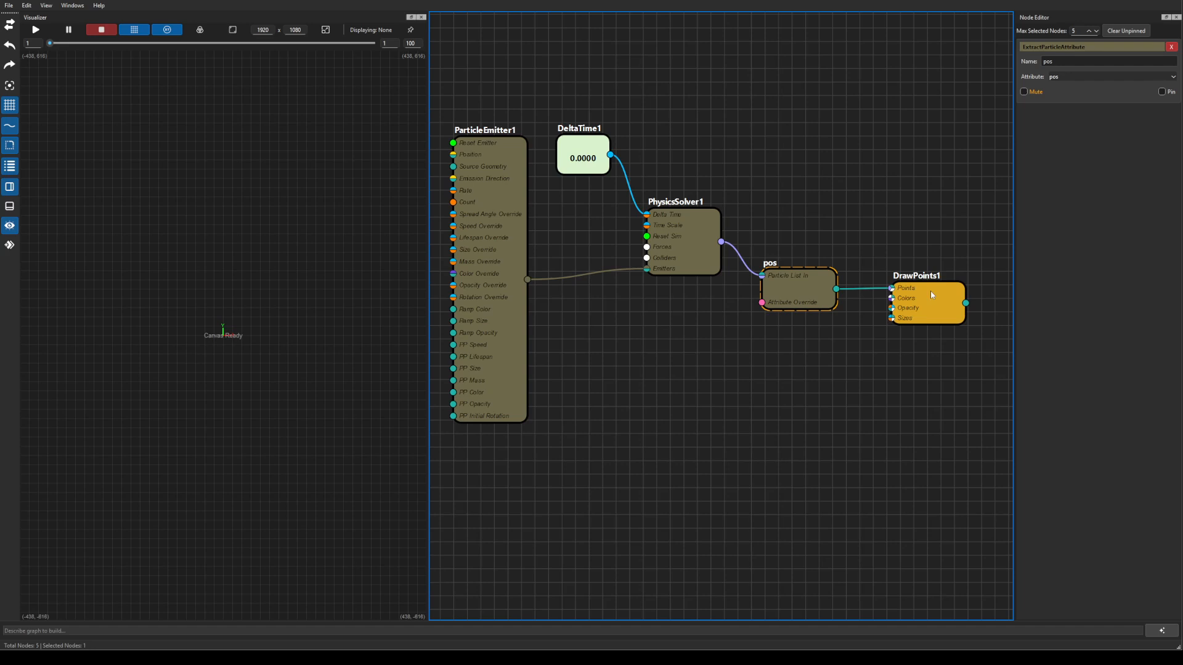
Play the simulation with DrawPoints displayed and pinned in the Visualizer, inspect the particles up close, and stop playback
click(36, 31)
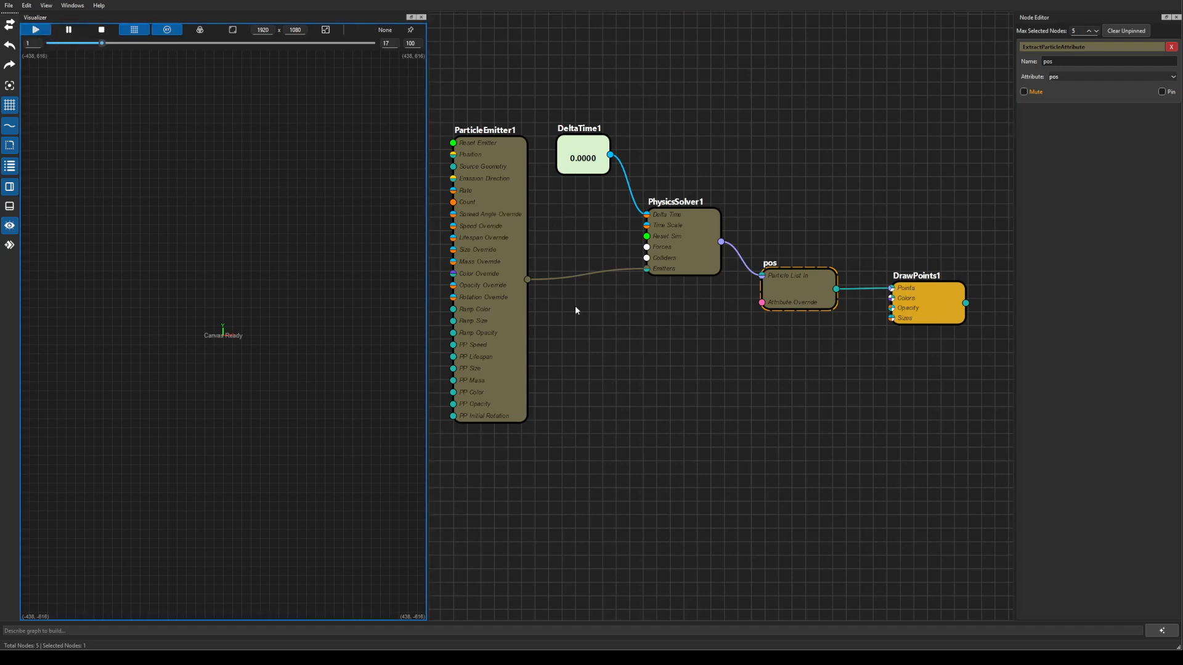
click(922, 313)
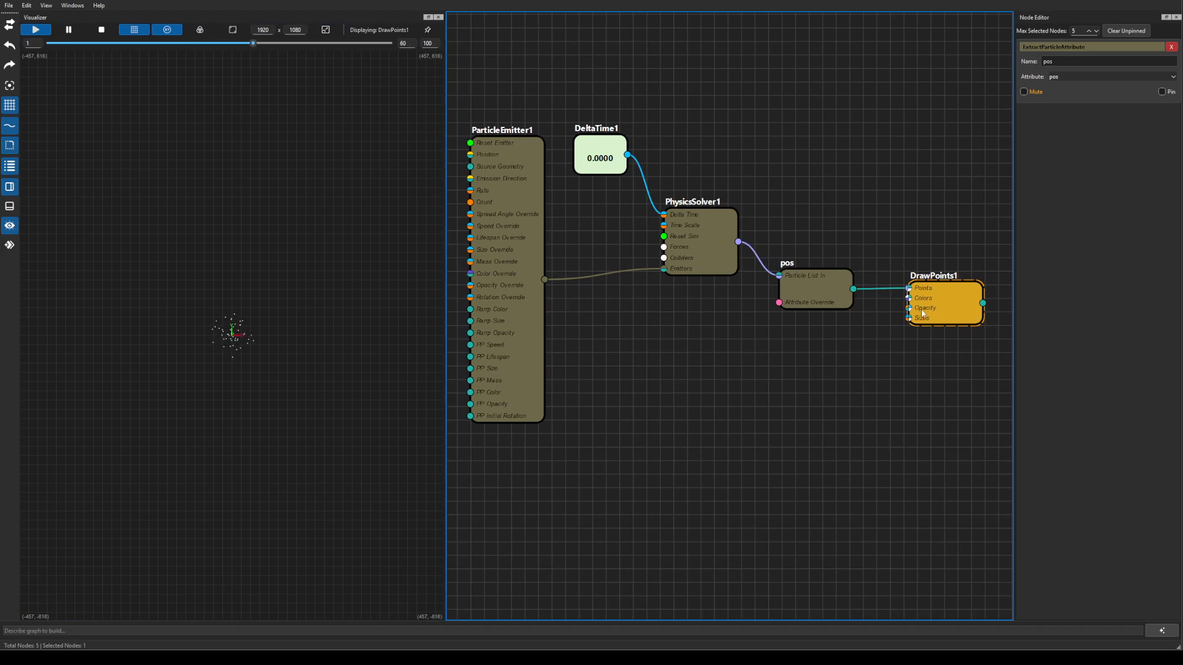
click(428, 30)
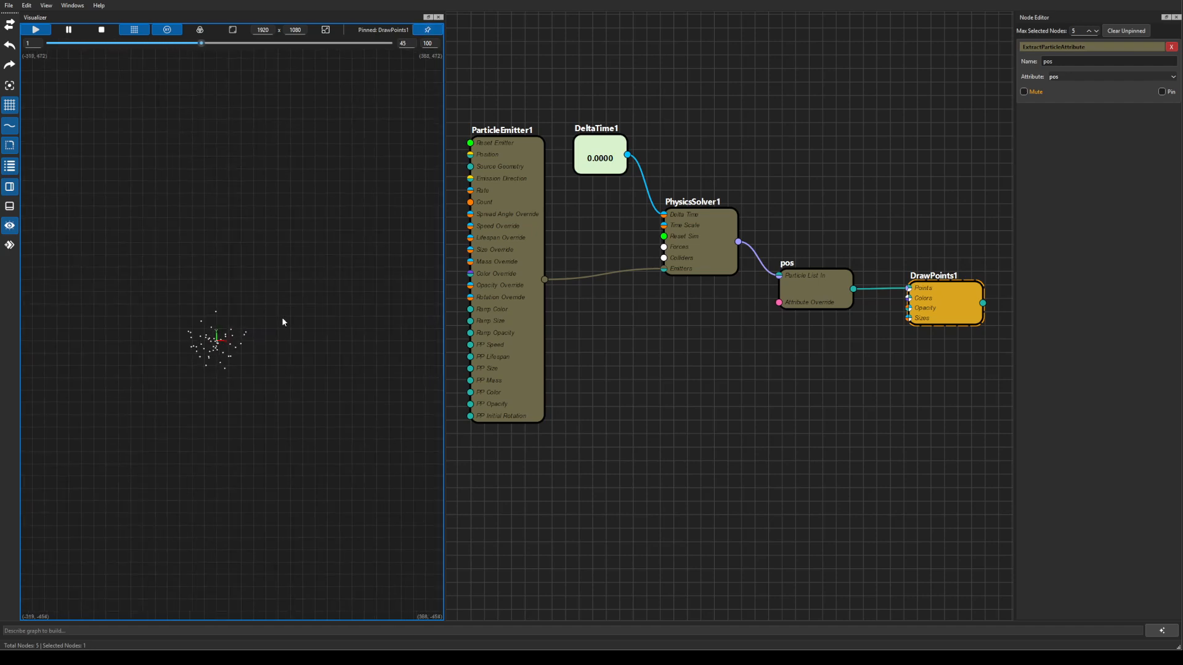
drag(288, 228, 343, 195)
scroll(330, 245, up, 4)
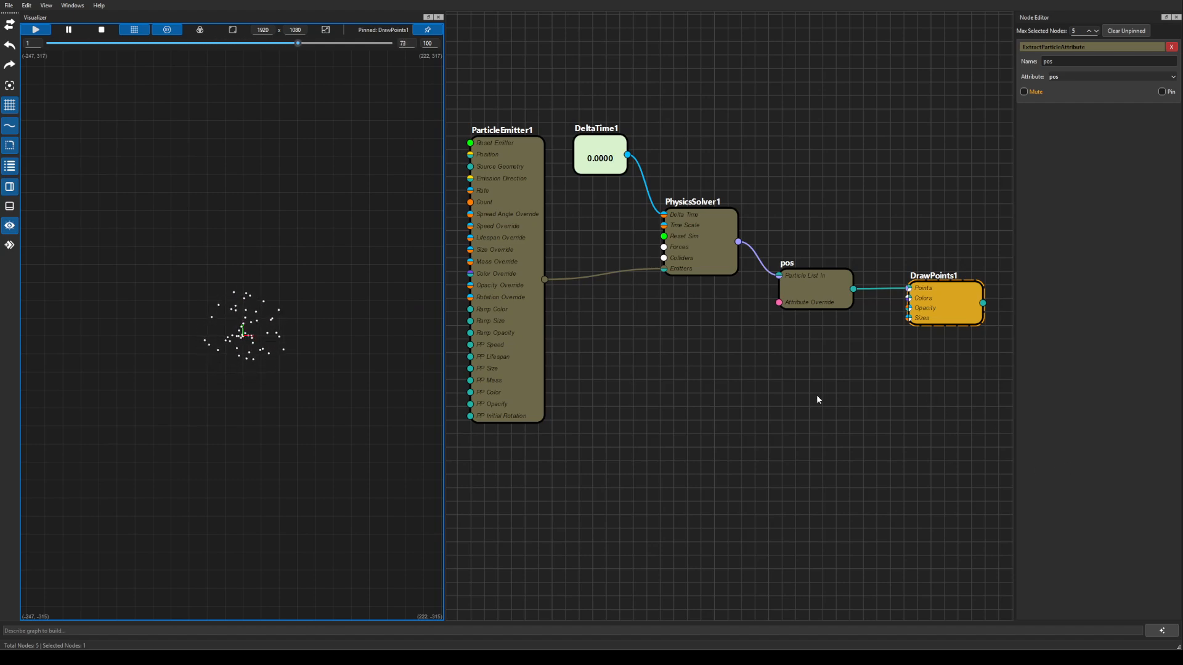
drag(836, 387, 833, 373)
click(101, 30)
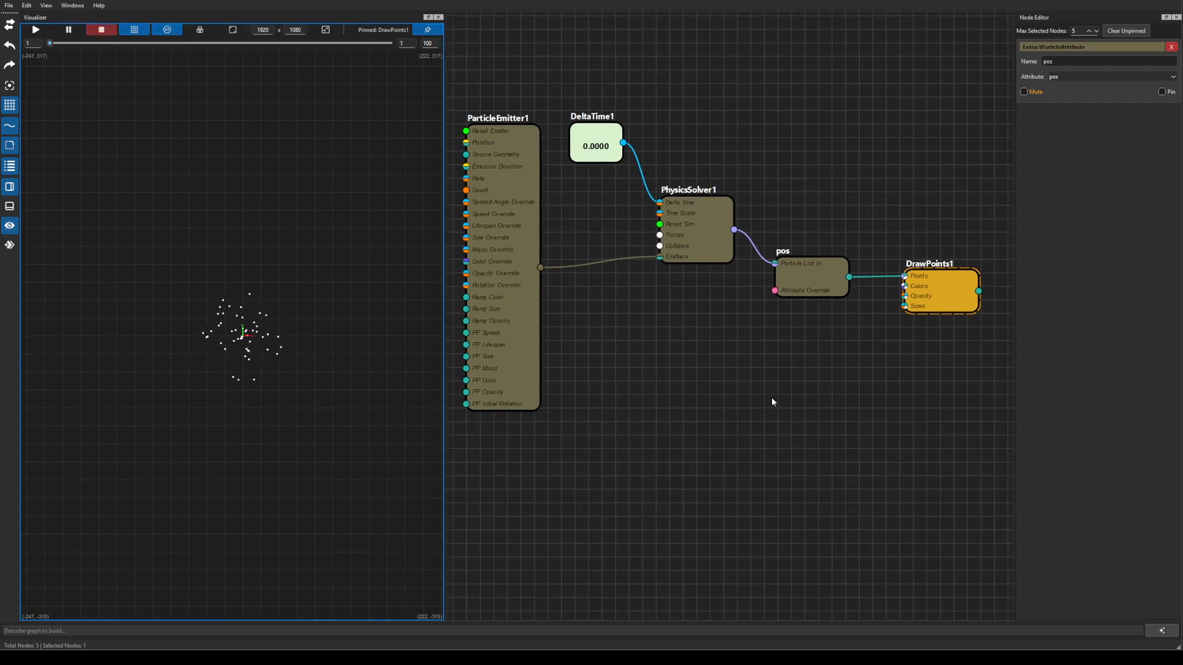
Set the ParticleEmitter's Initial Color Global Y and Z to 0.0 and test the simulation with a short playback
scroll(772, 398, down, 1)
drag(870, 401, 861, 378)
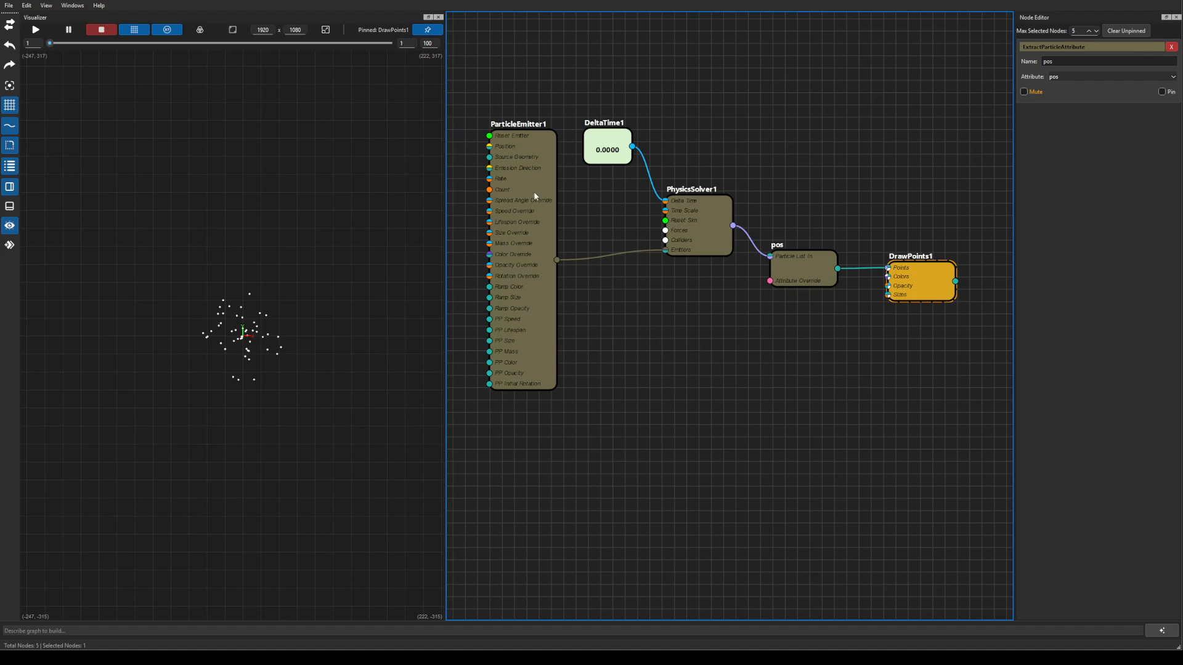
drag(714, 303, 726, 304)
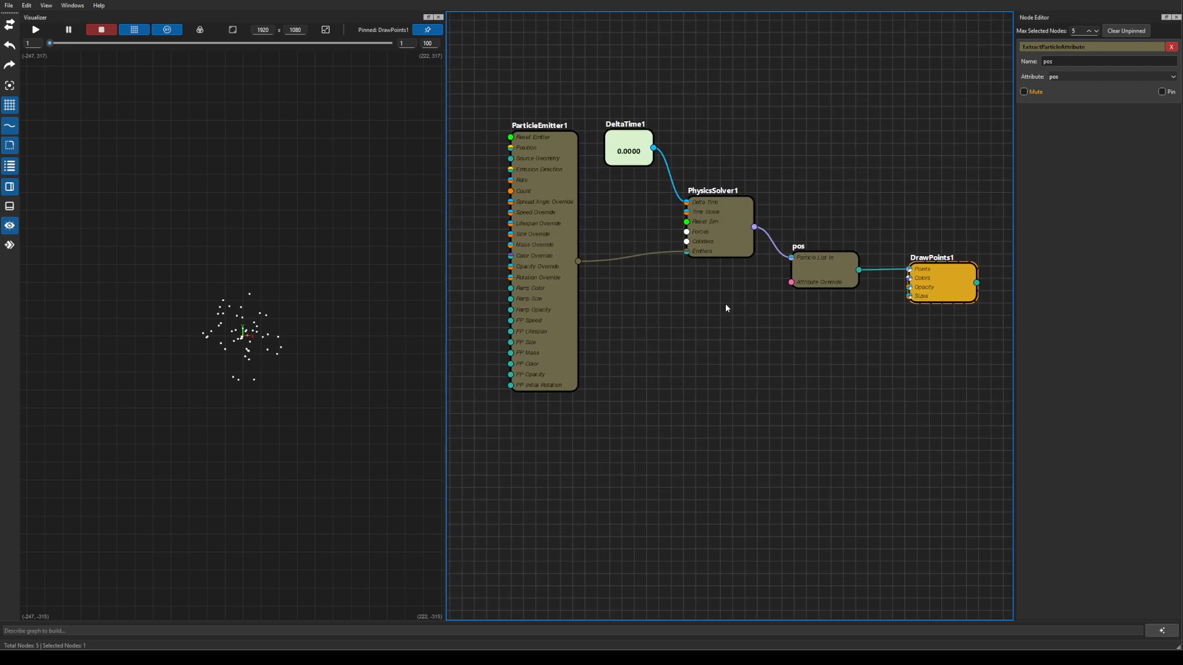
click(553, 200)
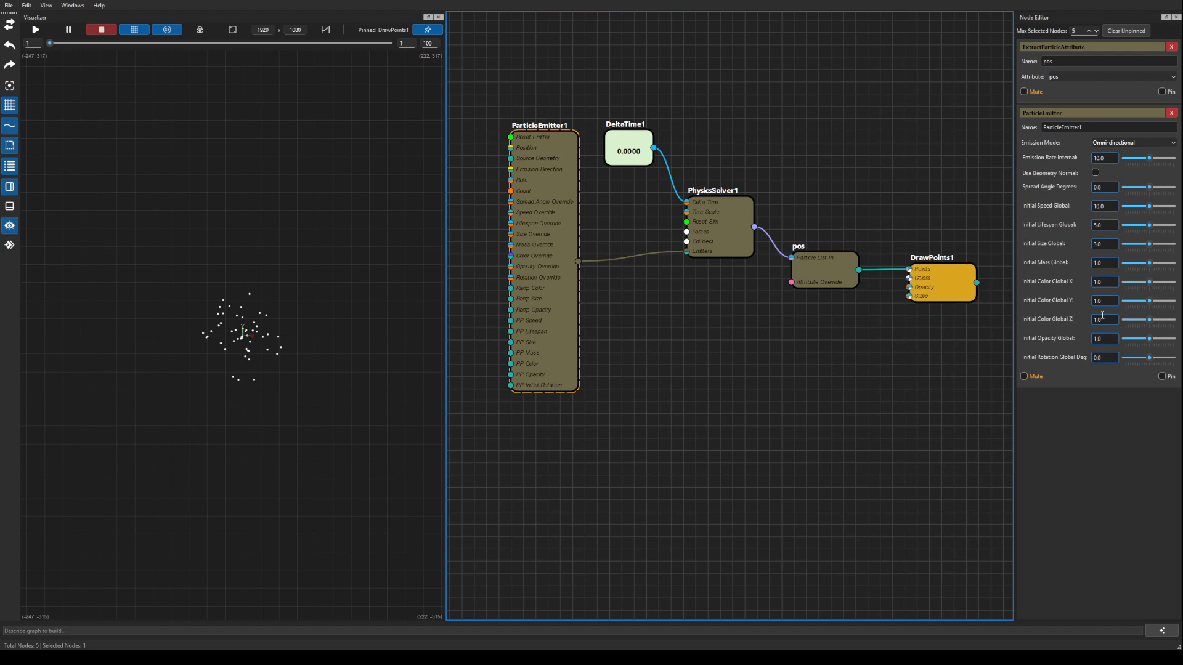
double_click(1111, 283)
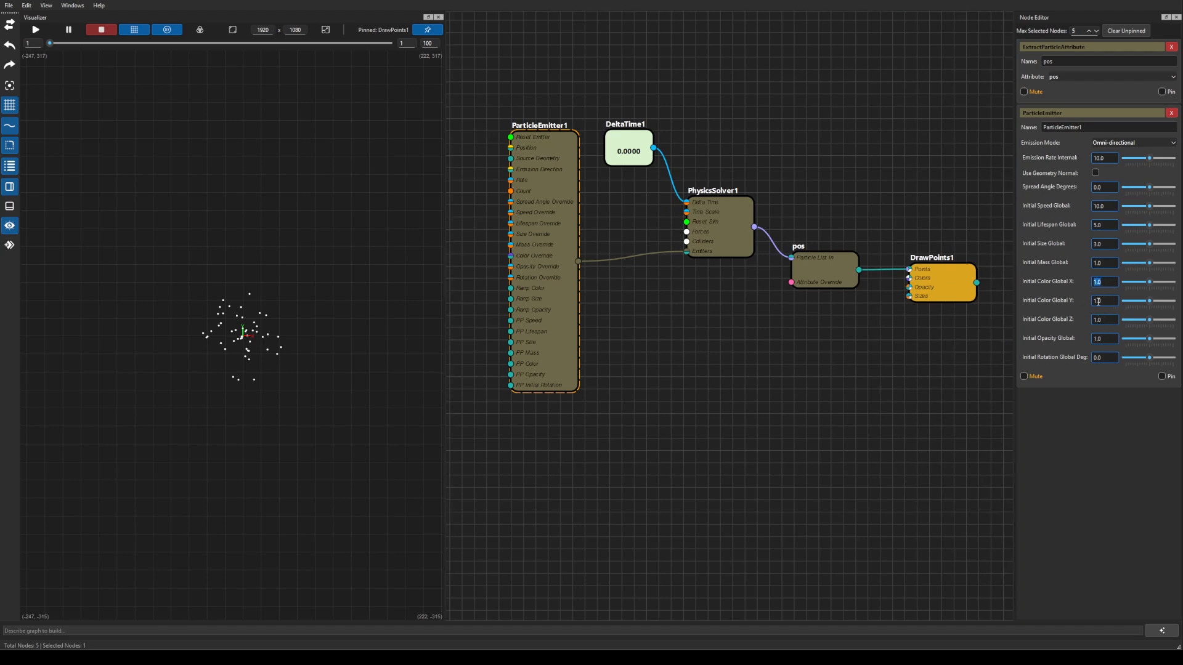
key(Tab)
text(0.00.0)
click(36, 30)
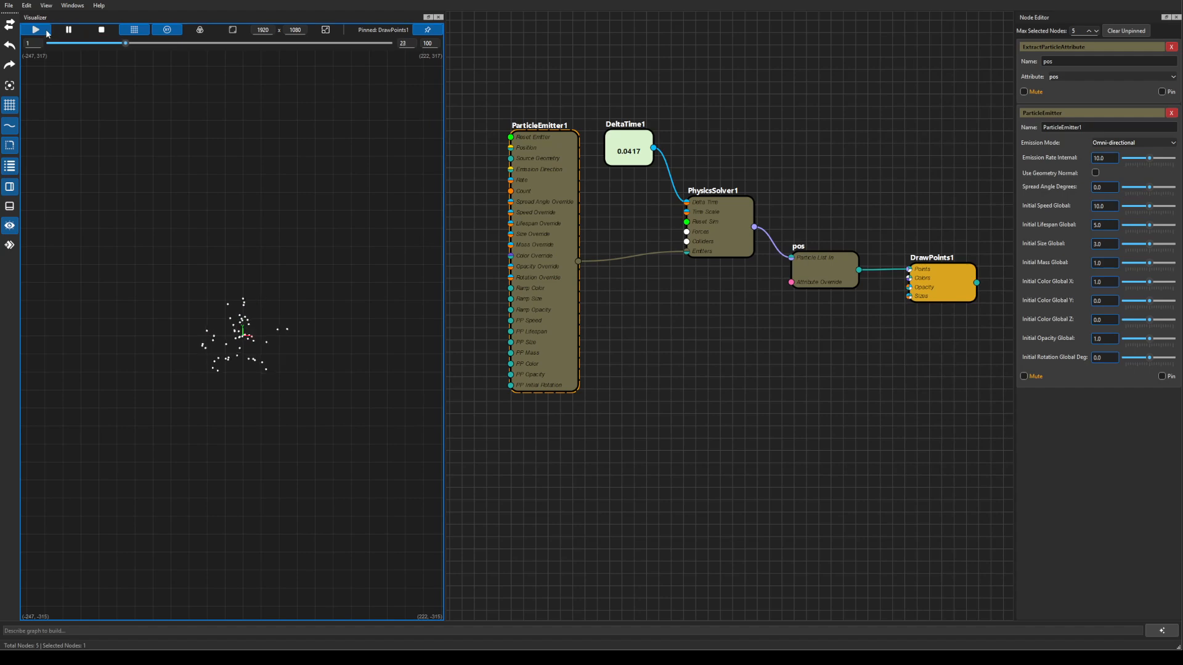
click(103, 31)
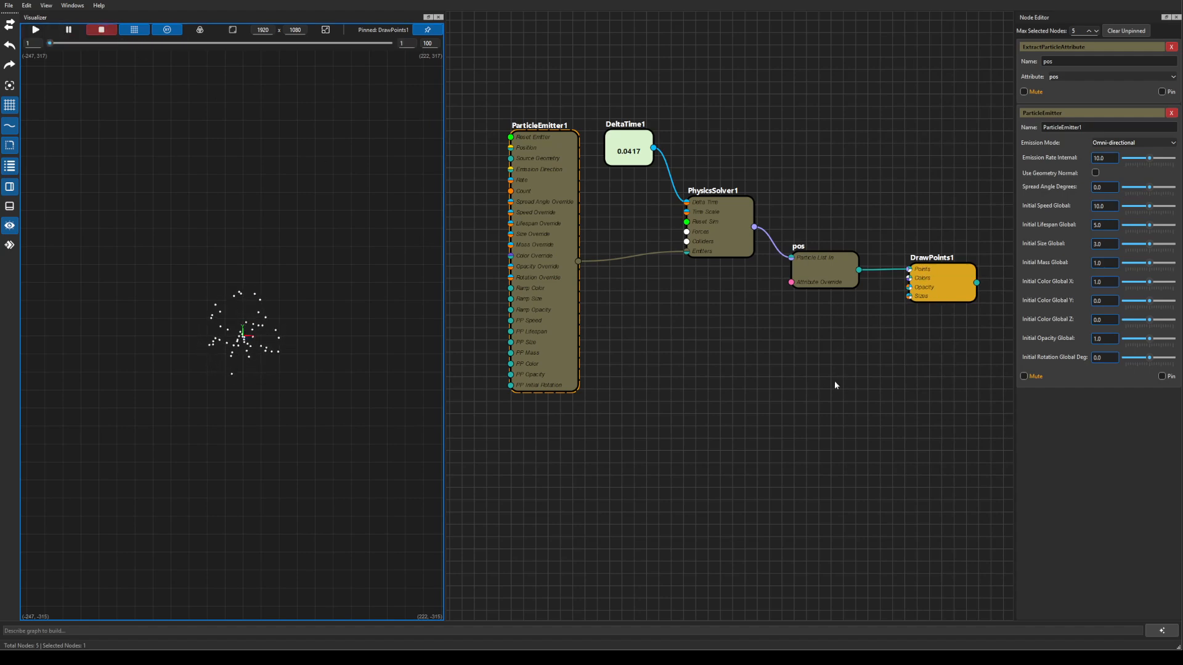
Duplicate the pos node, place the copy directly below it, and rename the copy color
drag(779, 303, 758, 262)
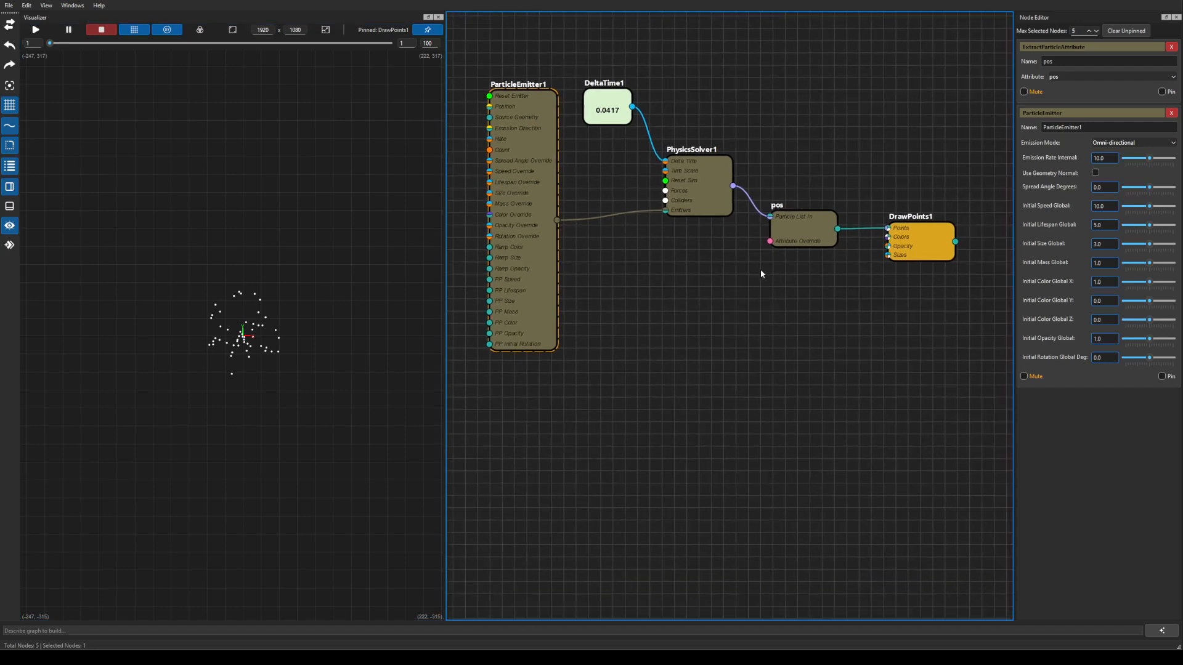
click(800, 226)
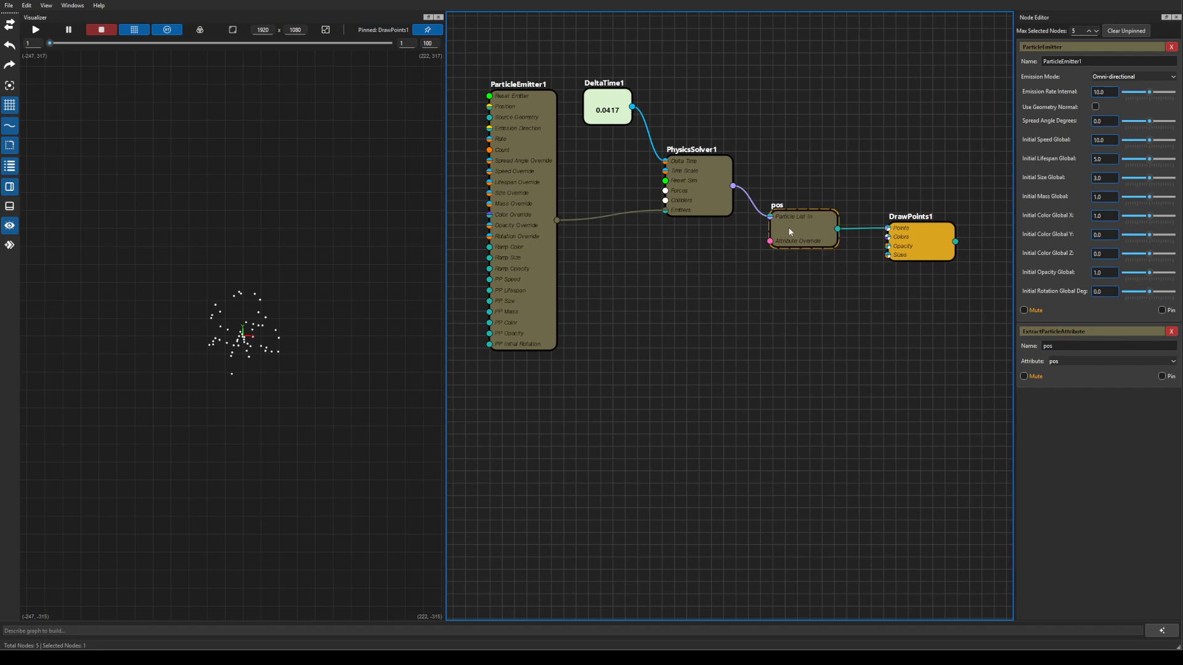
key(ctrl+d)
drag(835, 265, 806, 300)
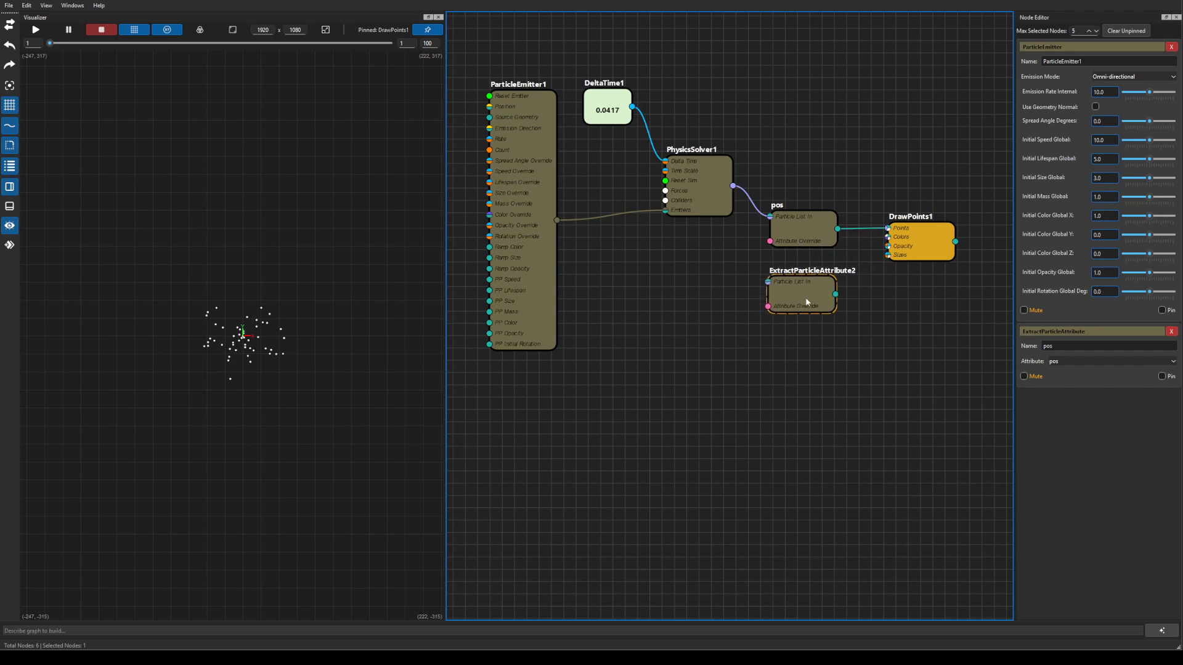
click(821, 293)
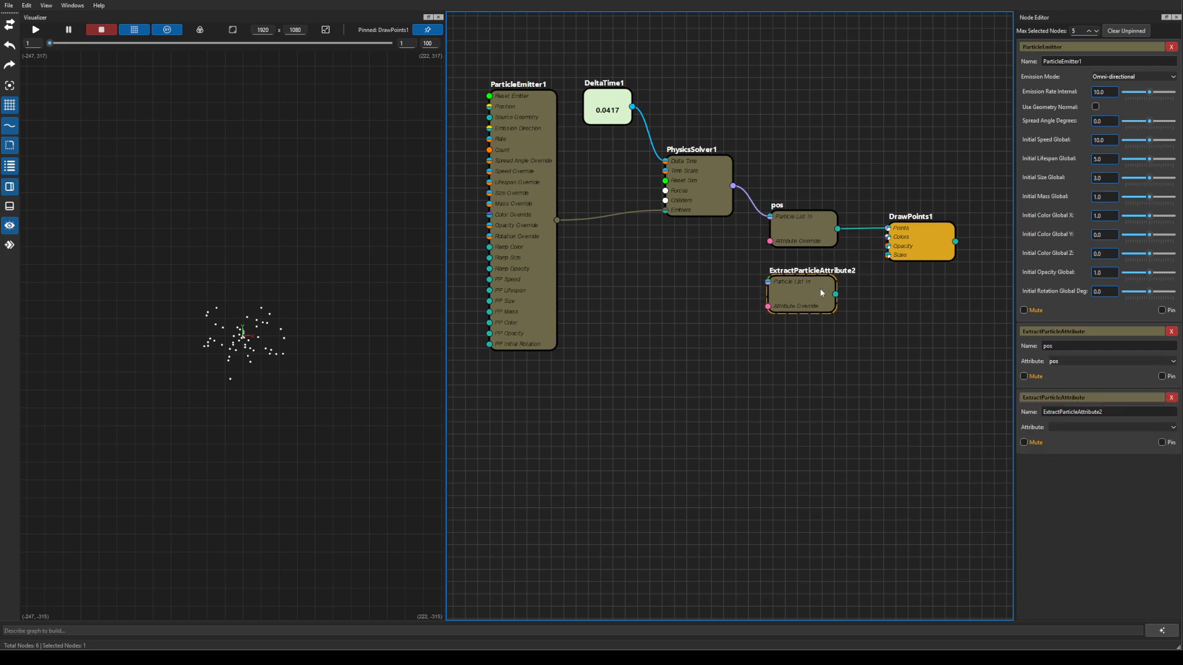
double_click(1129, 412)
text(col)
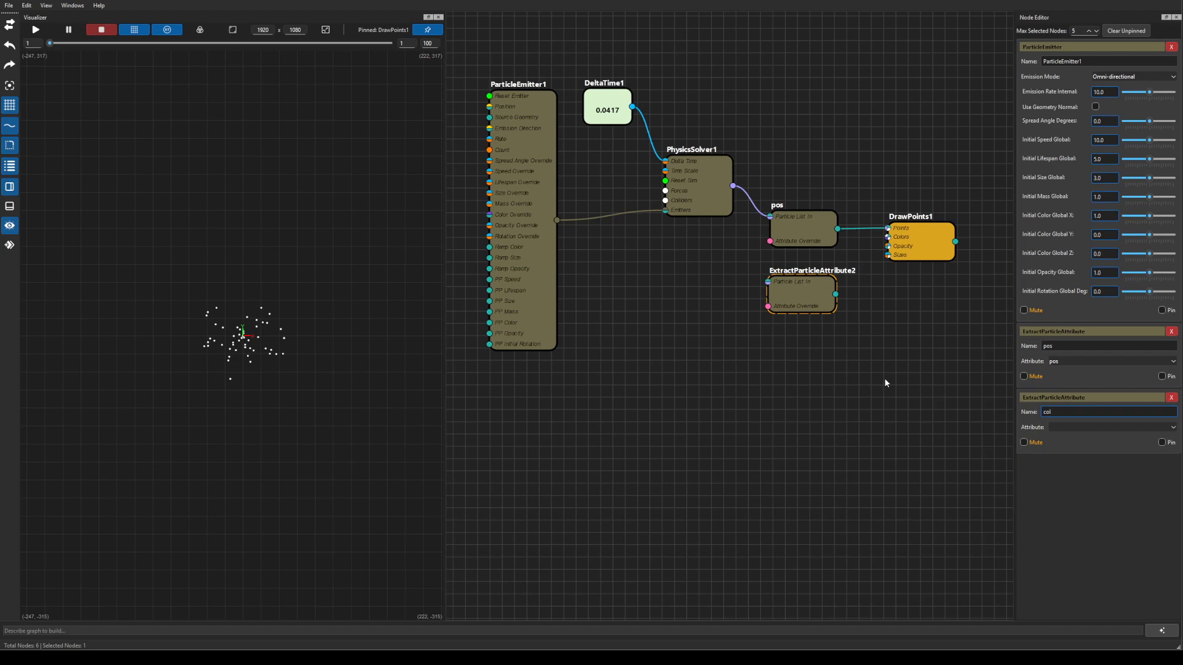
text(or)
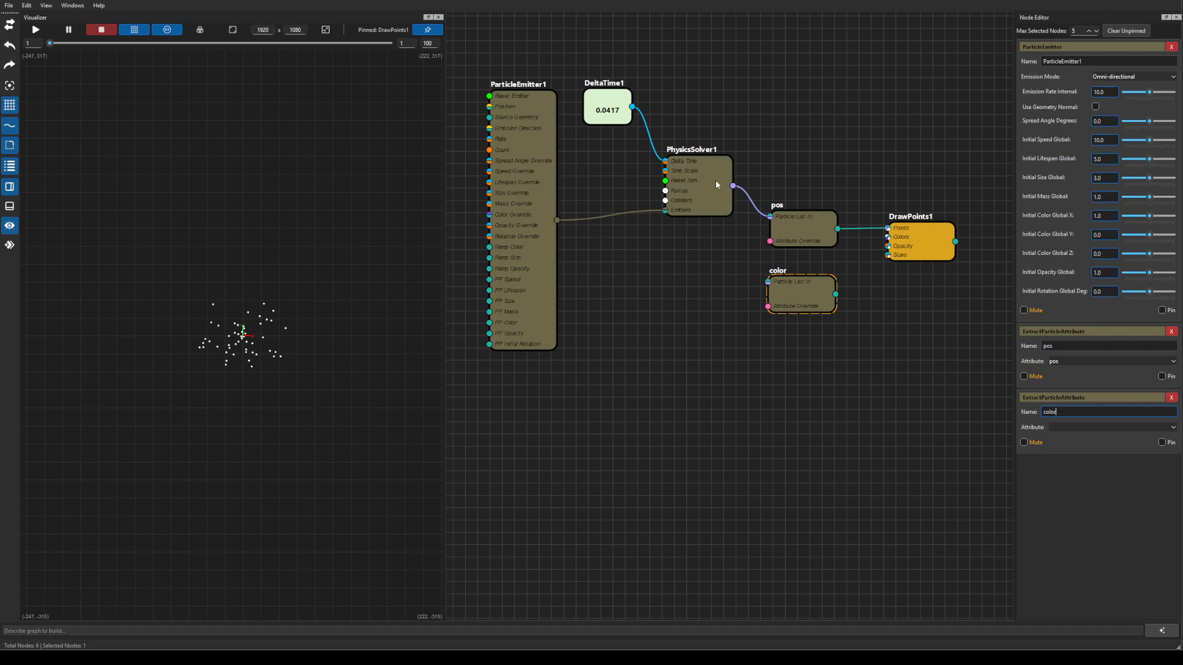
Connect the PhysicsSolver output to the color node's Particle List In, and the color node's output to the Colors input of DrawPoints
drag(716, 179, 695, 186)
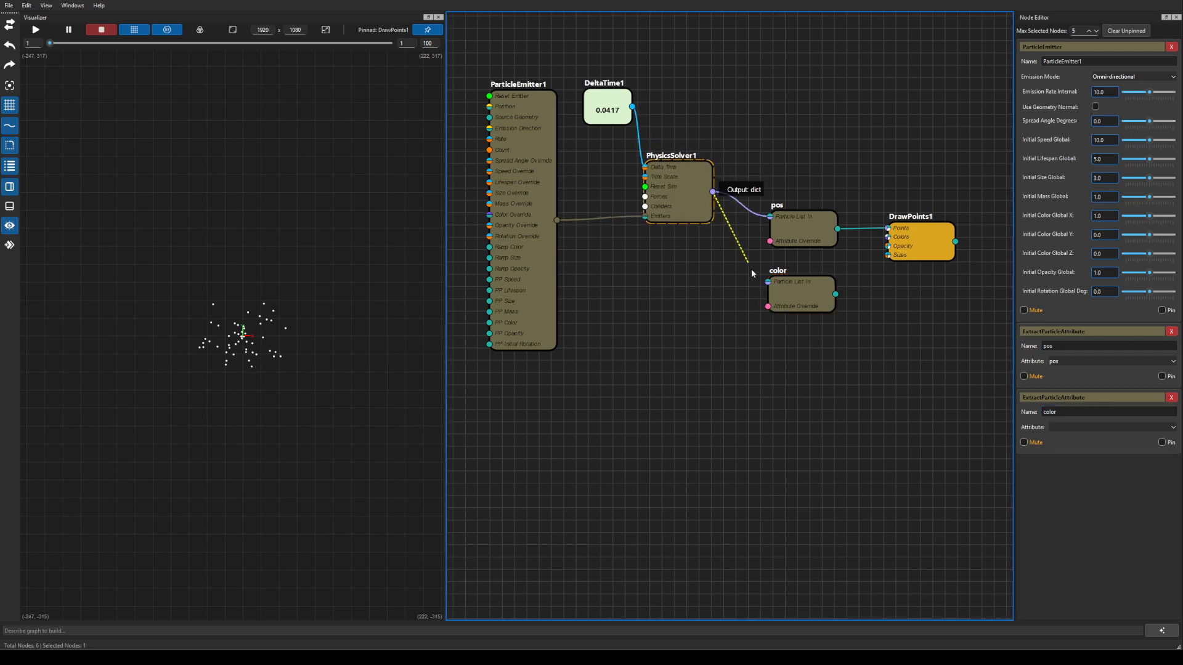
drag(751, 269, 768, 282)
click(796, 295)
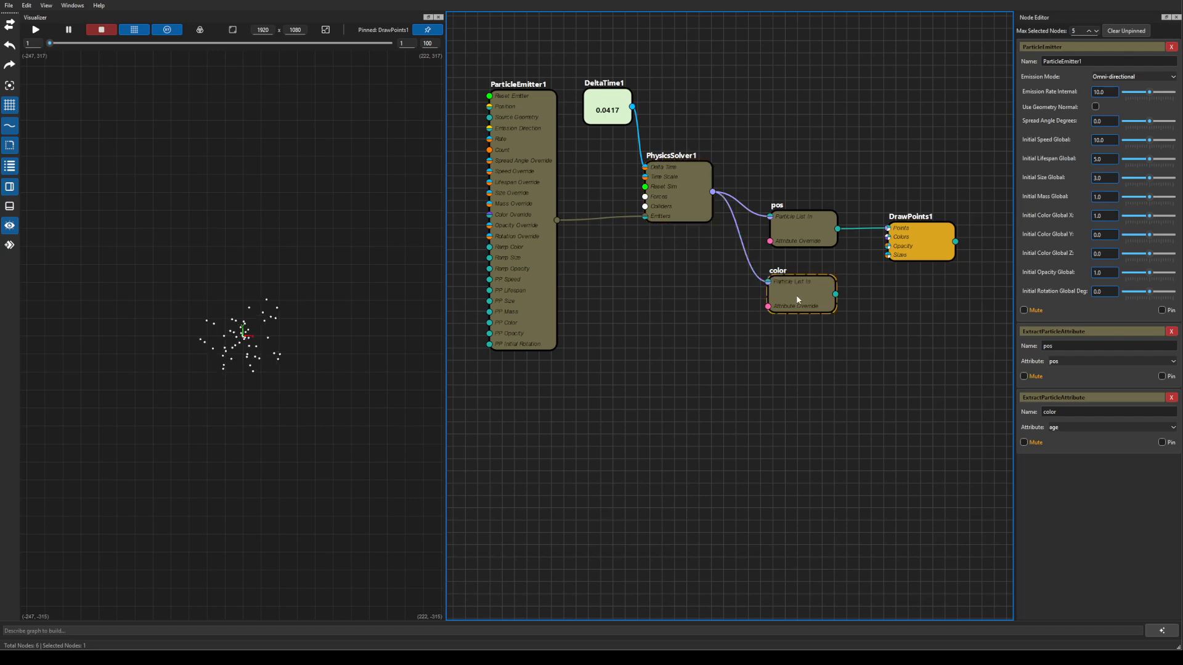
click(1059, 427)
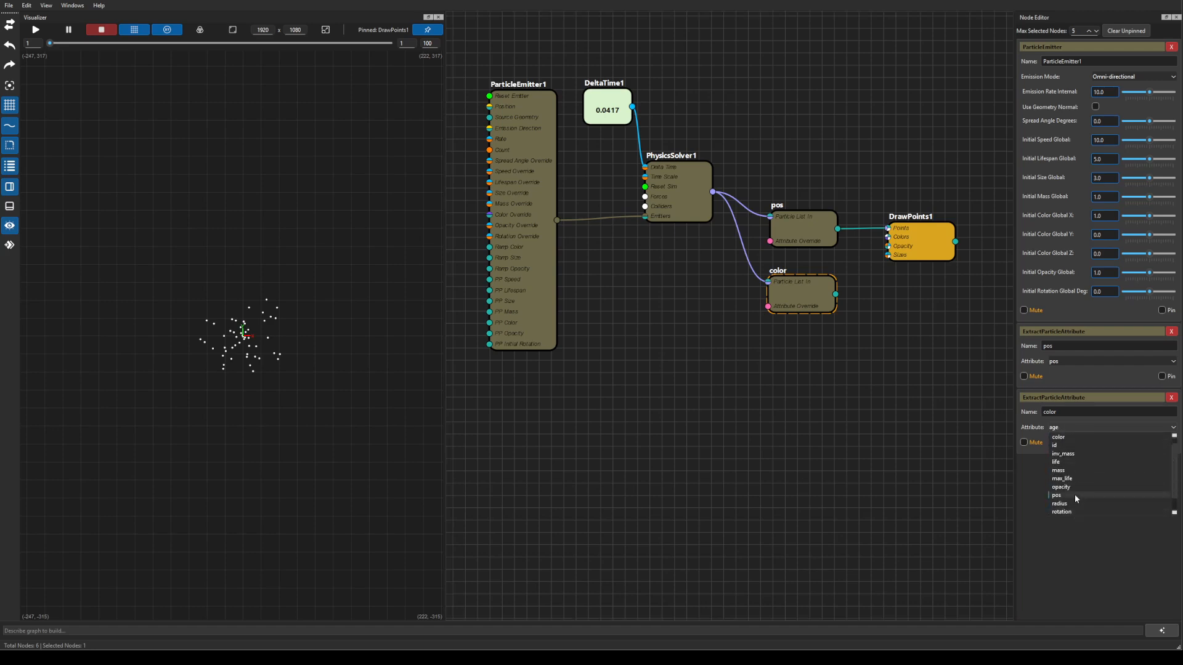
click(1066, 438)
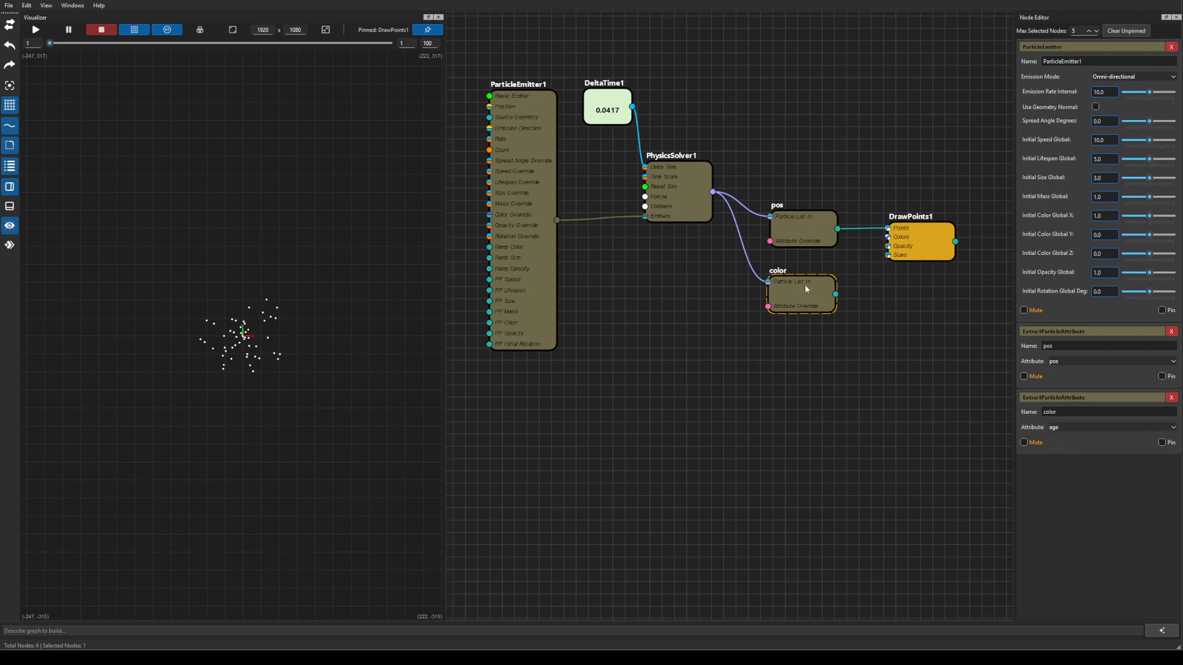
drag(835, 294, 888, 236)
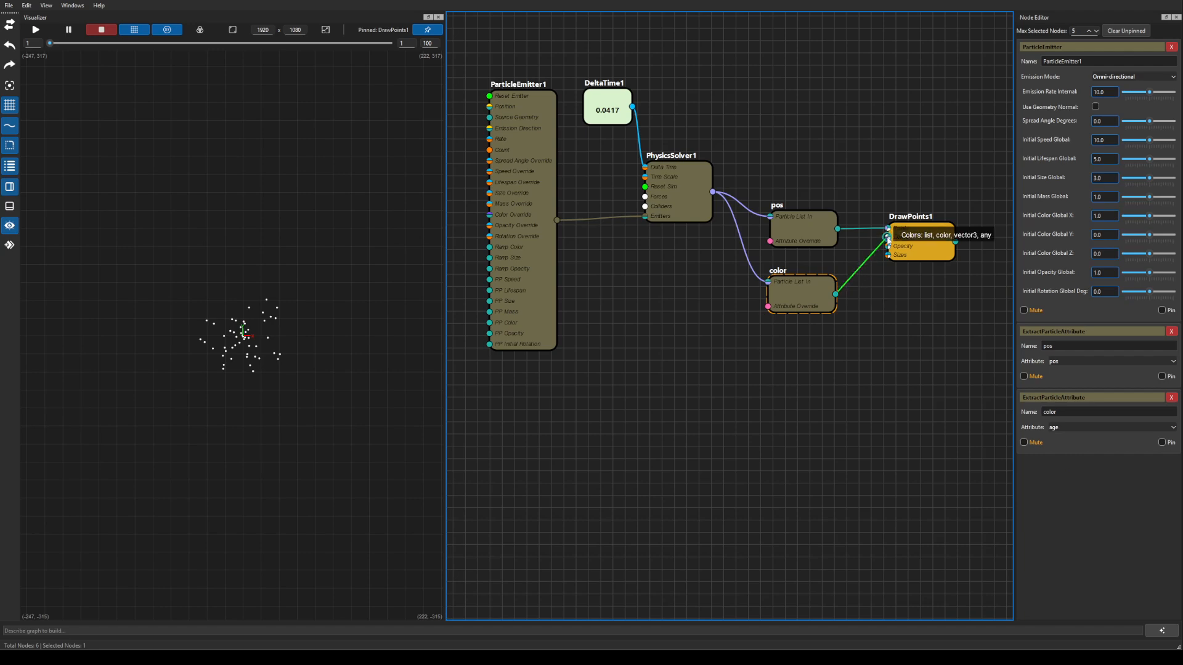
Set the color node's attribute to color while the simulation plays, and move the pos node slightly higher
click(41, 31)
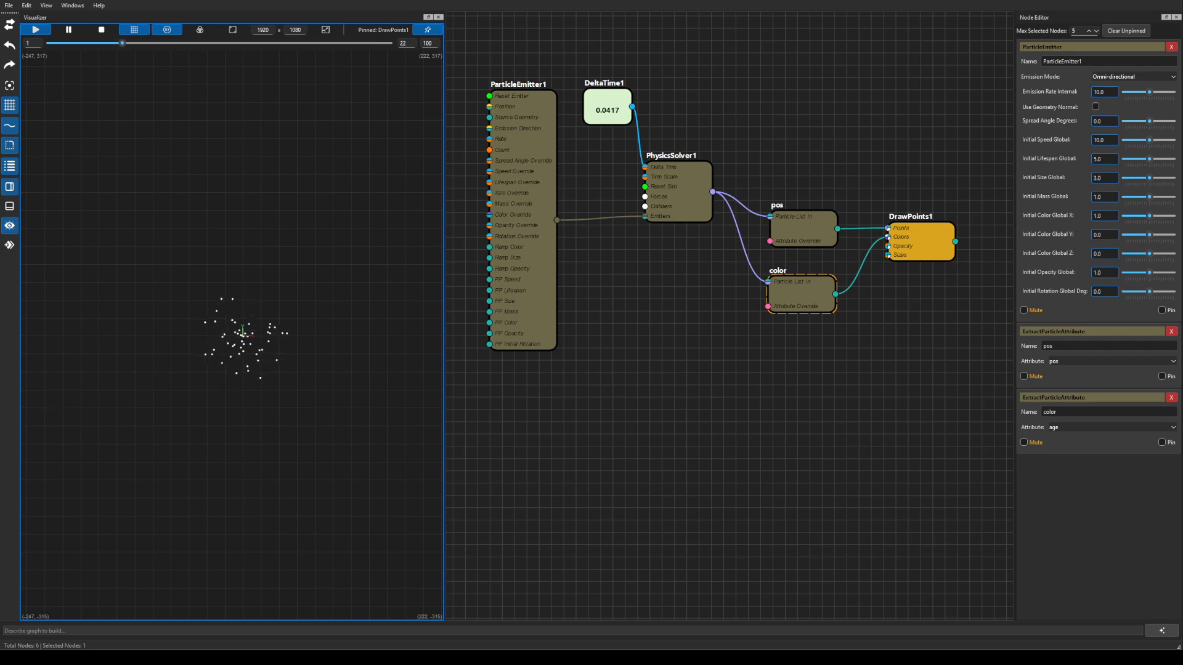
click(1081, 430)
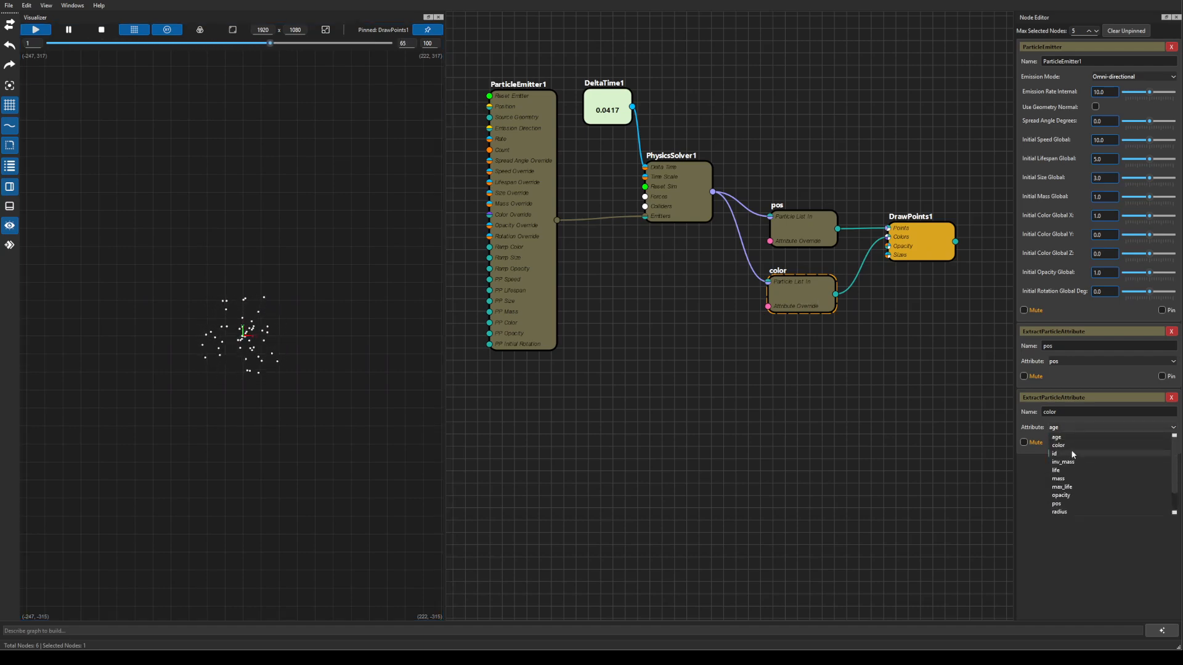
click(1070, 444)
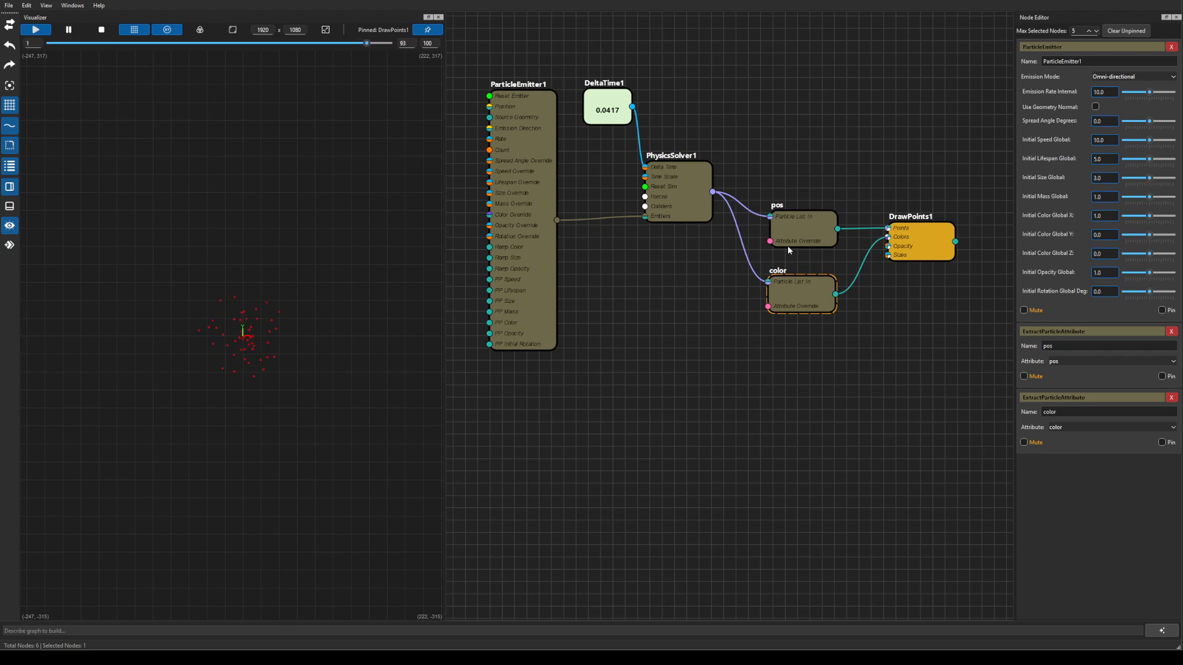
drag(801, 232, 800, 216)
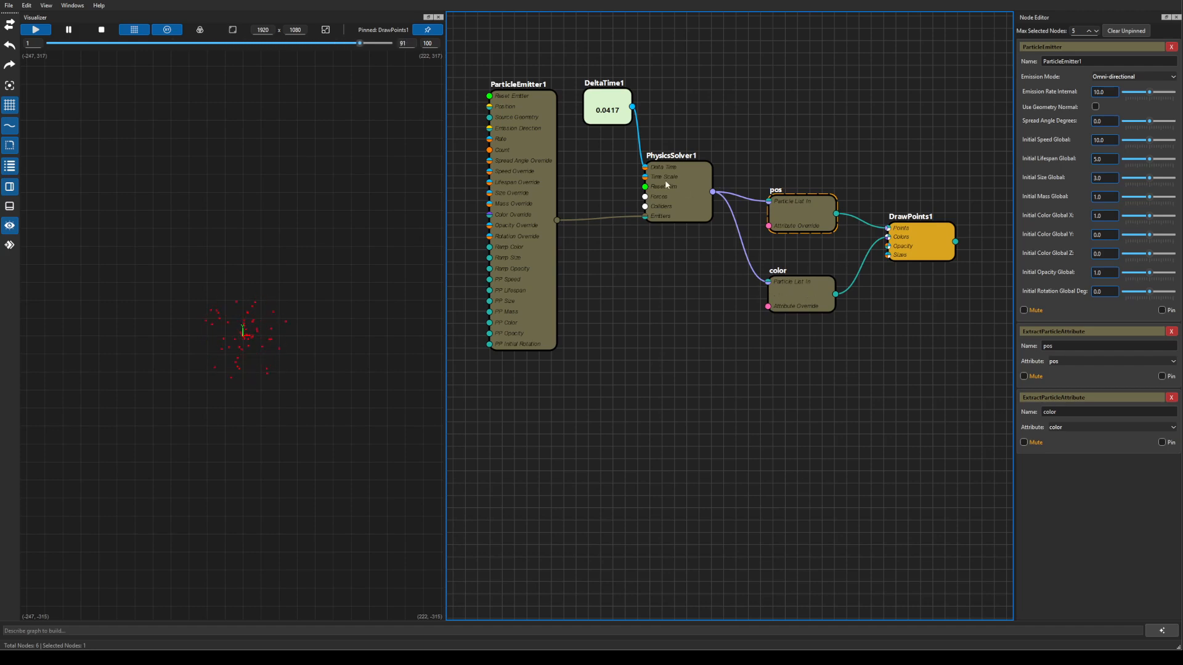
Stop the simulation and add a ColorRamp node at the lower left of the ParticleEmitter
click(541, 187)
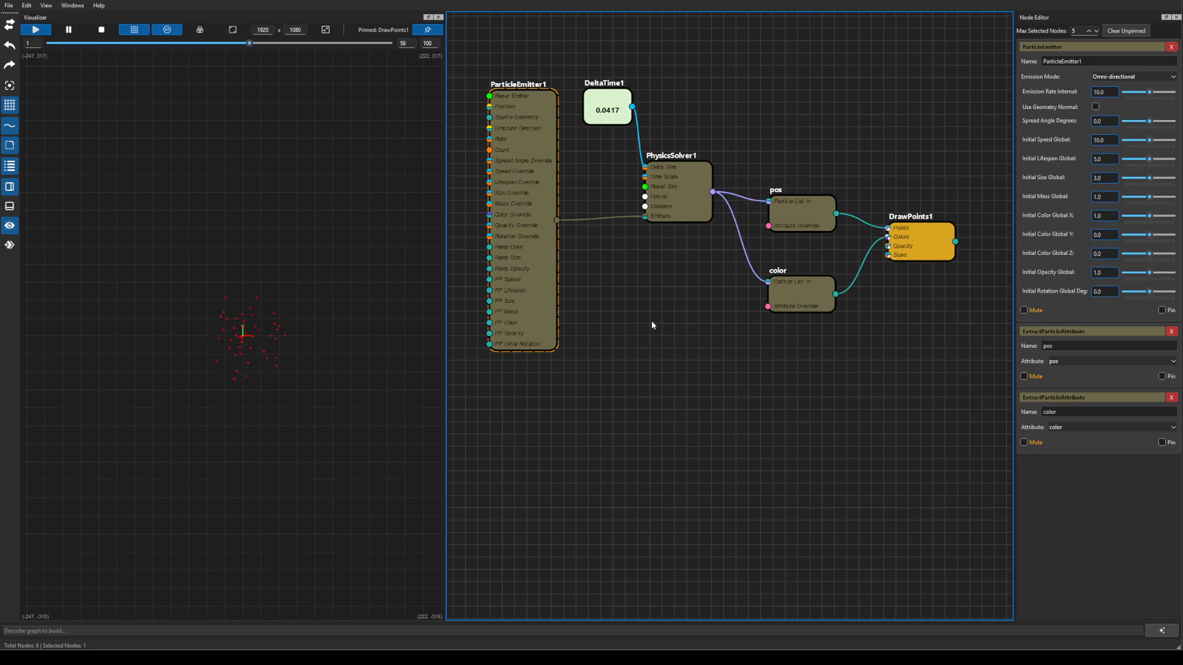
drag(652, 320, 763, 325)
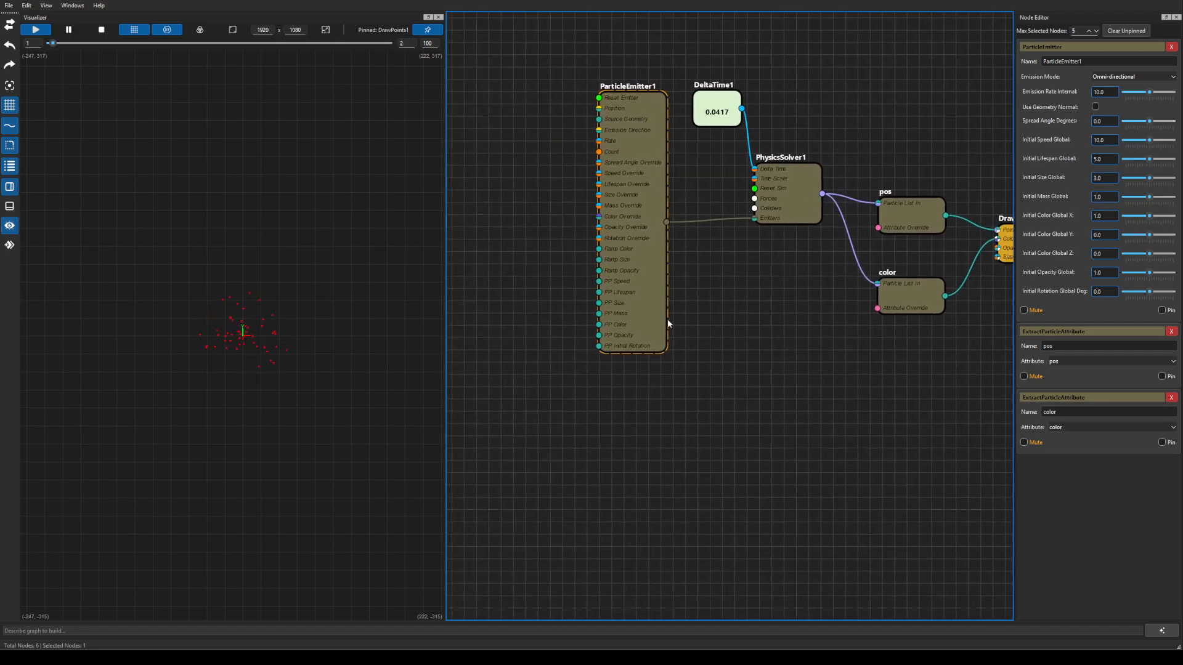
click(101, 30)
drag(638, 325, 766, 337)
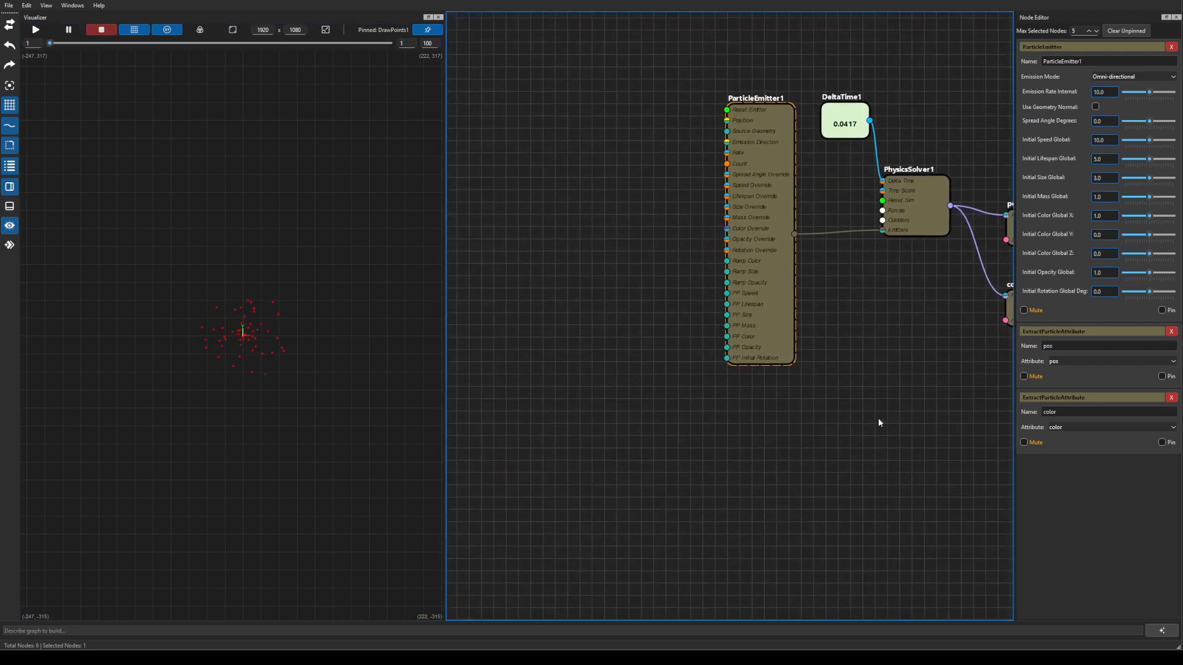
right_click(635, 377)
text(ramp)
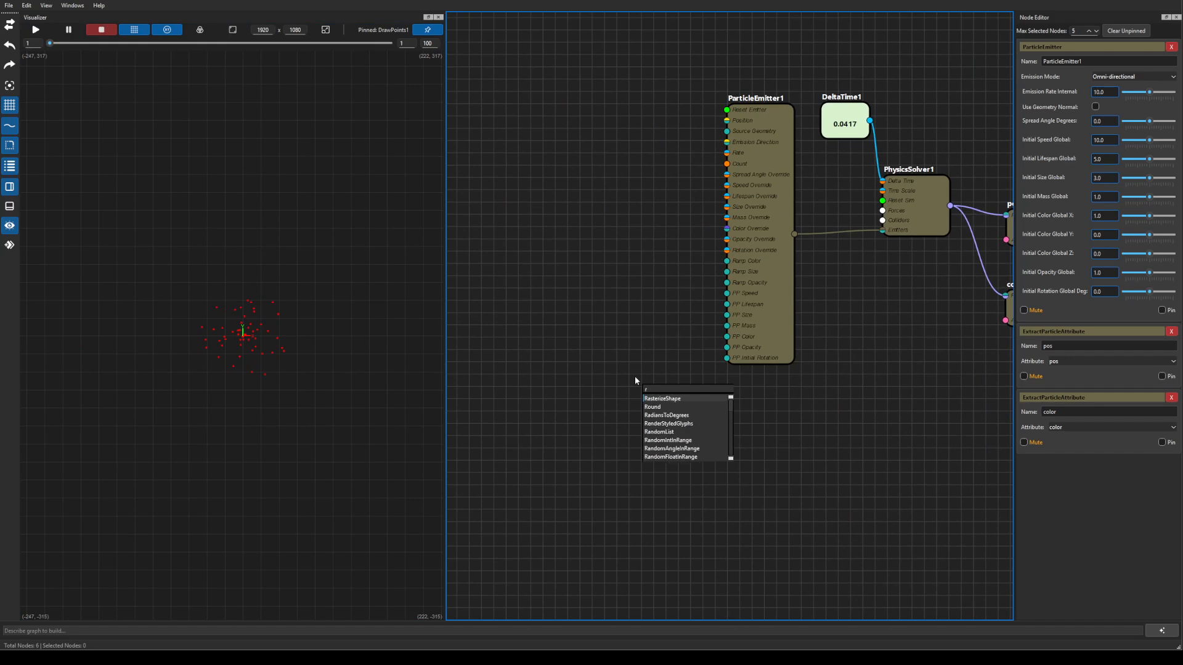
key(Return)
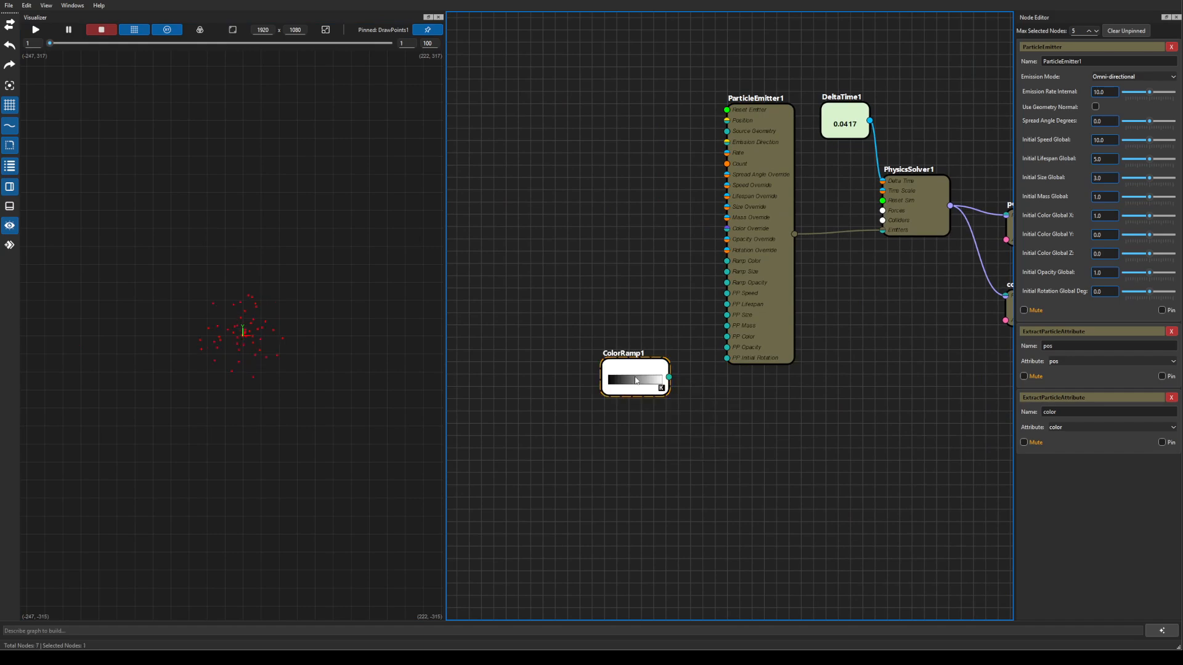
Rename the ColorRamp node to particle color
click(623, 362)
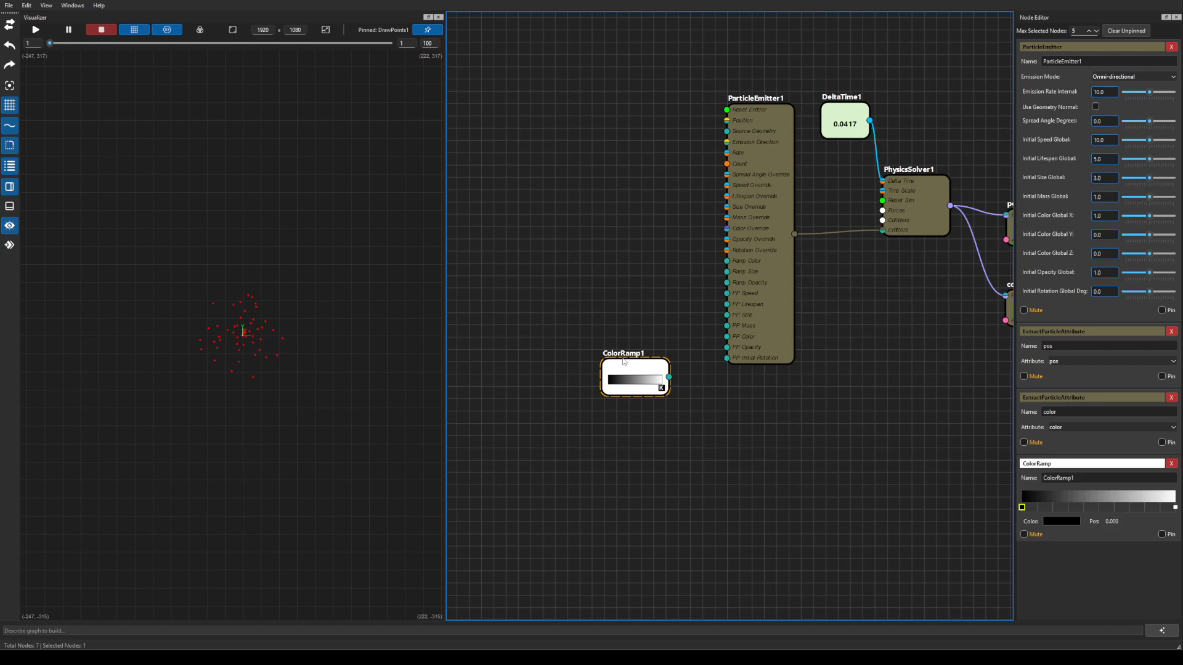
click(1097, 483)
text(par)
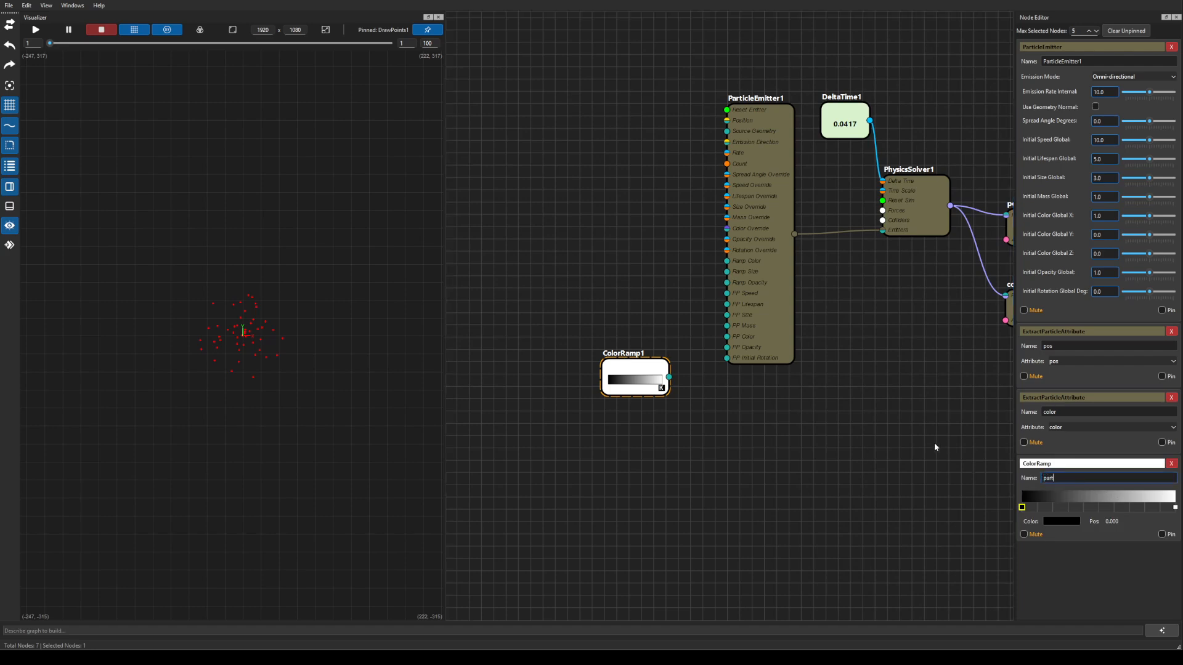
text(ticlecolor)
key(Left)
key(Left)
key(Left)
key(Left)
key(Left)
click(637, 371)
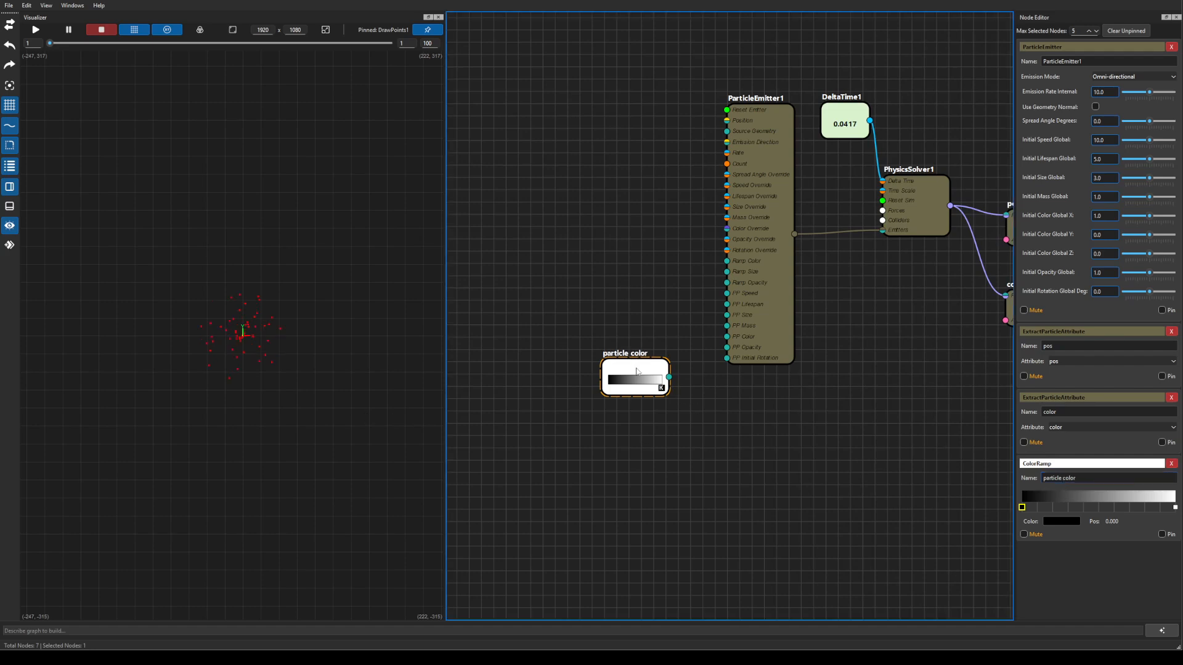
Set the particle color ramp's start stop to red (#ff0000) and its end stop to pure blue
click(1022, 509)
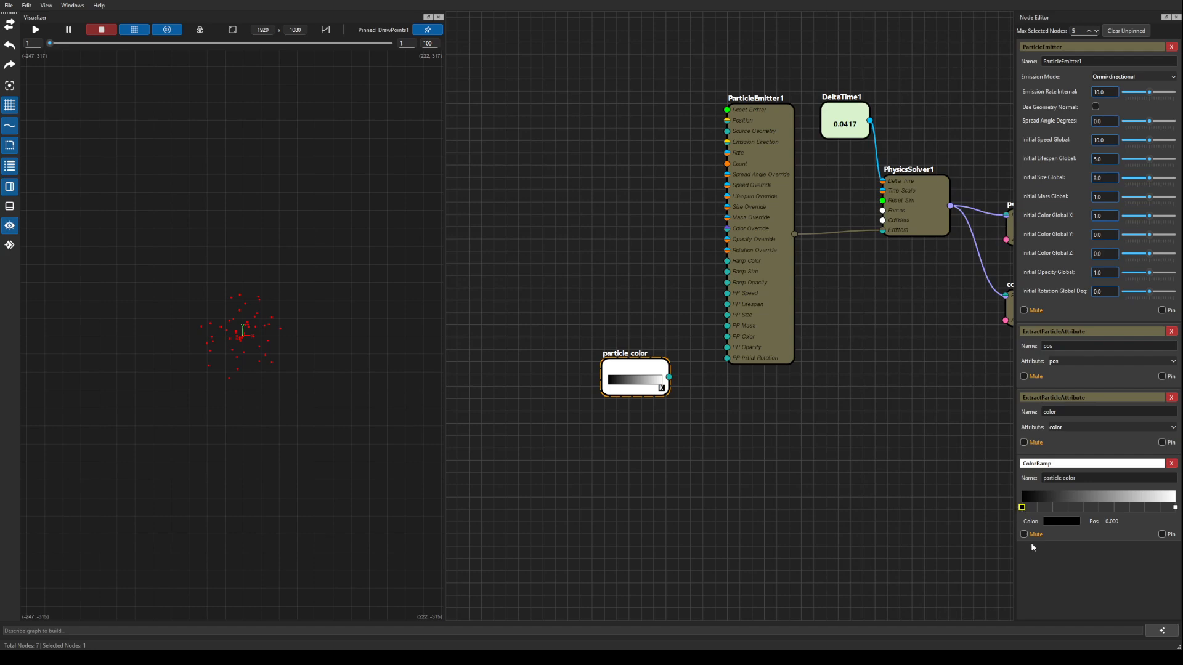
click(1062, 520)
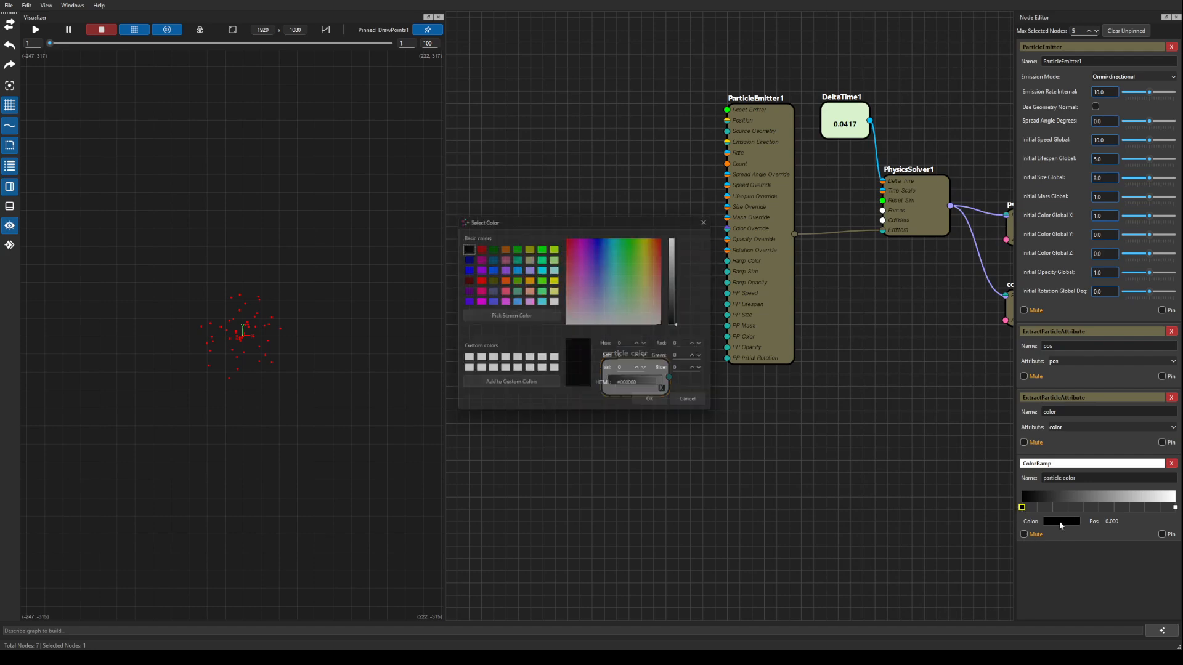
click(476, 281)
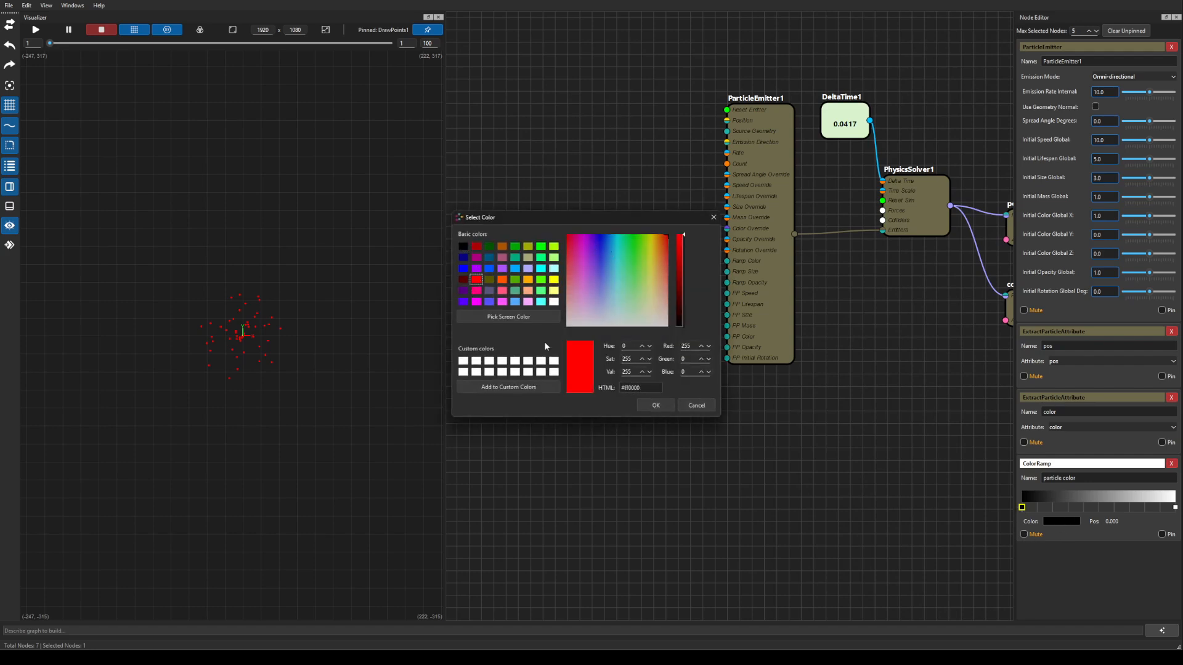
click(666, 408)
click(1175, 508)
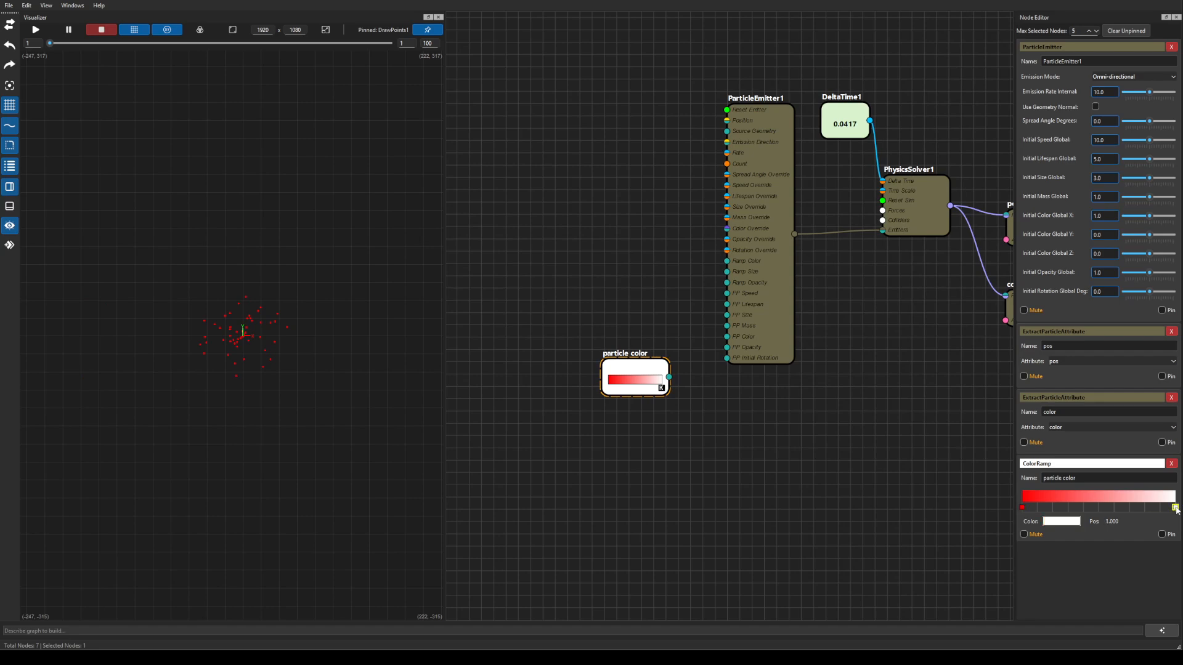
click(1070, 521)
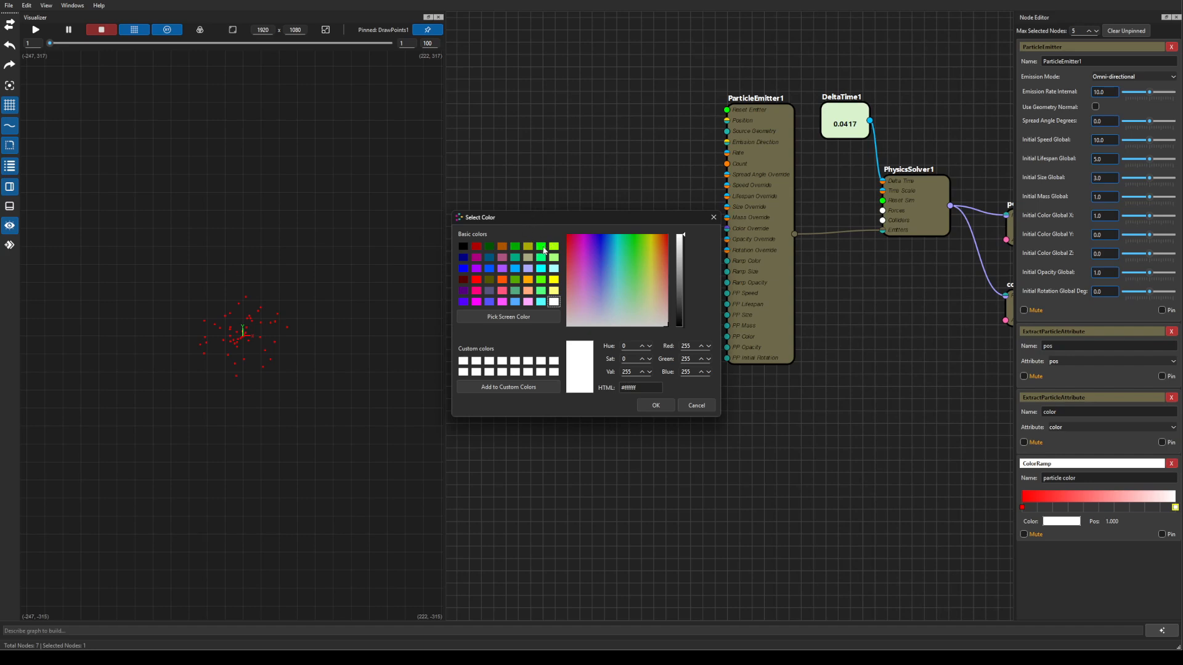
click(465, 269)
click(645, 406)
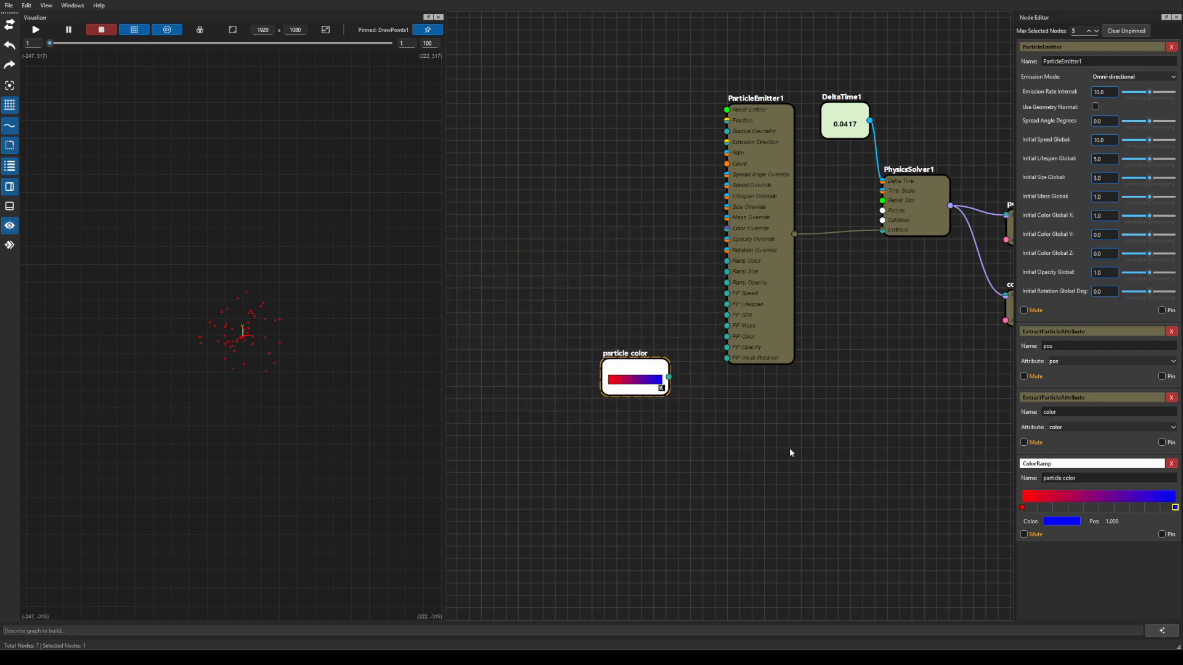
Add a stop near the middle of the particle color ramp and make it bright green
click(1098, 508)
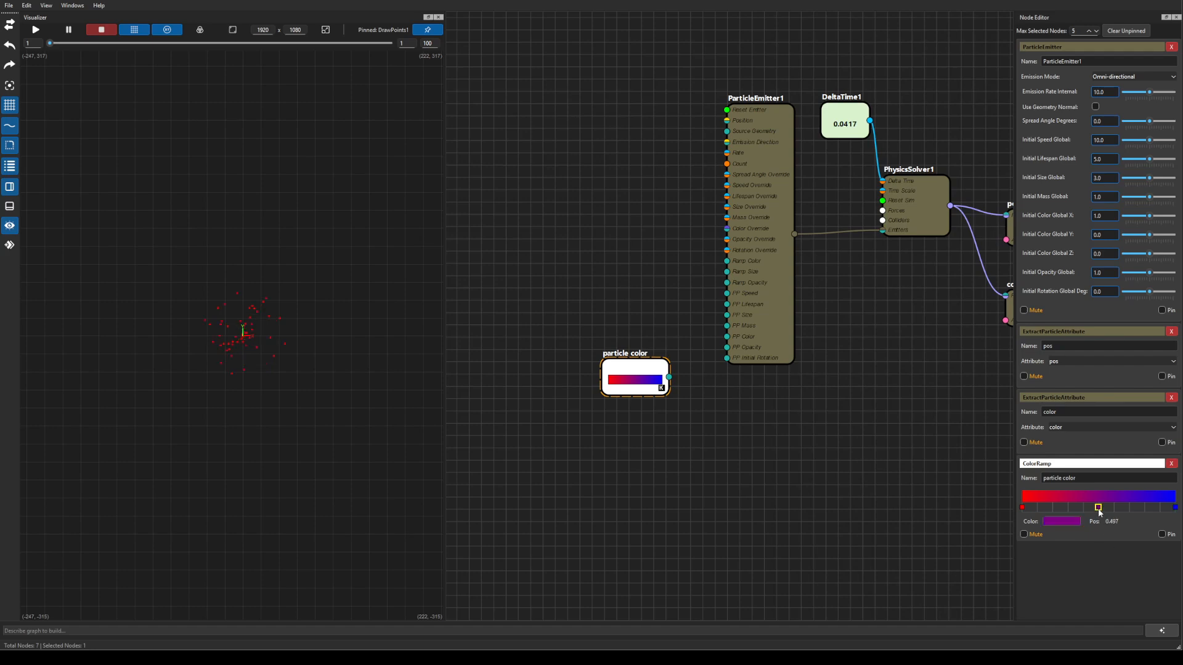
click(1053, 519)
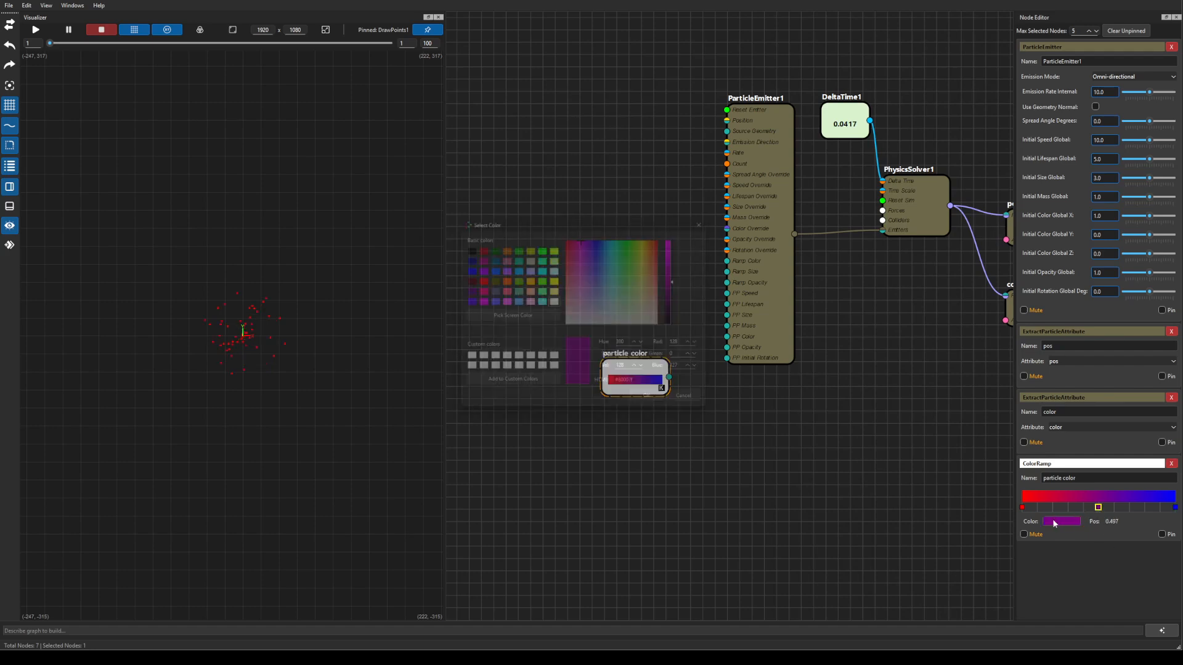
click(540, 246)
click(657, 406)
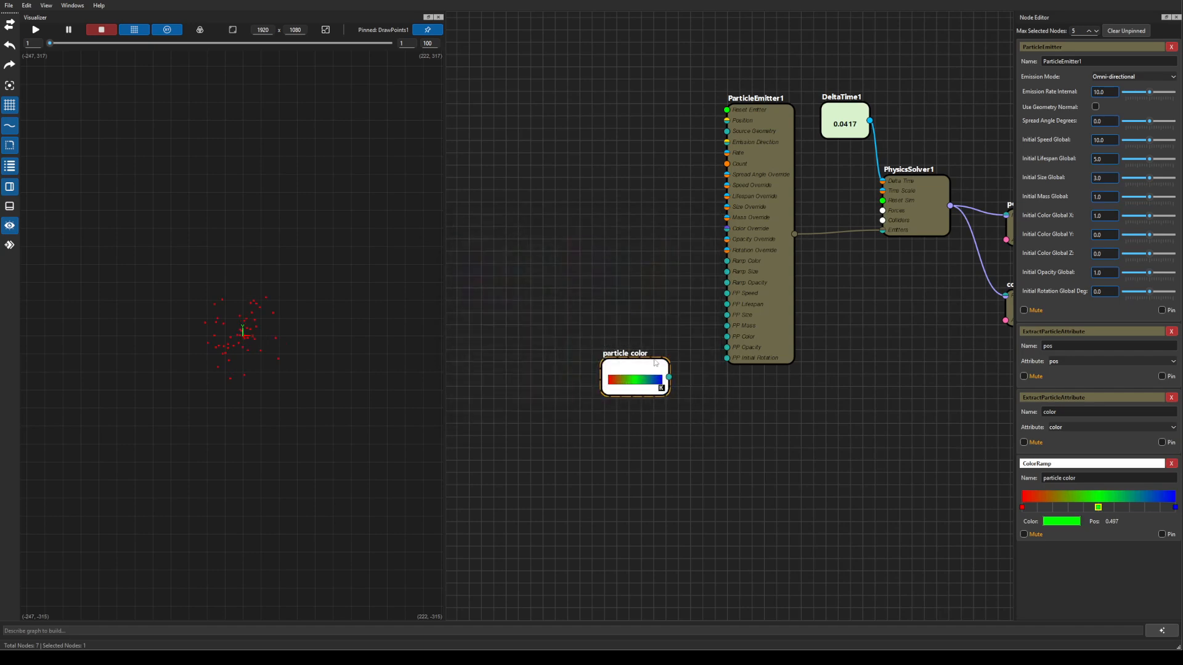
Connect the particle color node's output to the Ramp Color input of the ParticleEmitter
scroll(666, 327, up, 2)
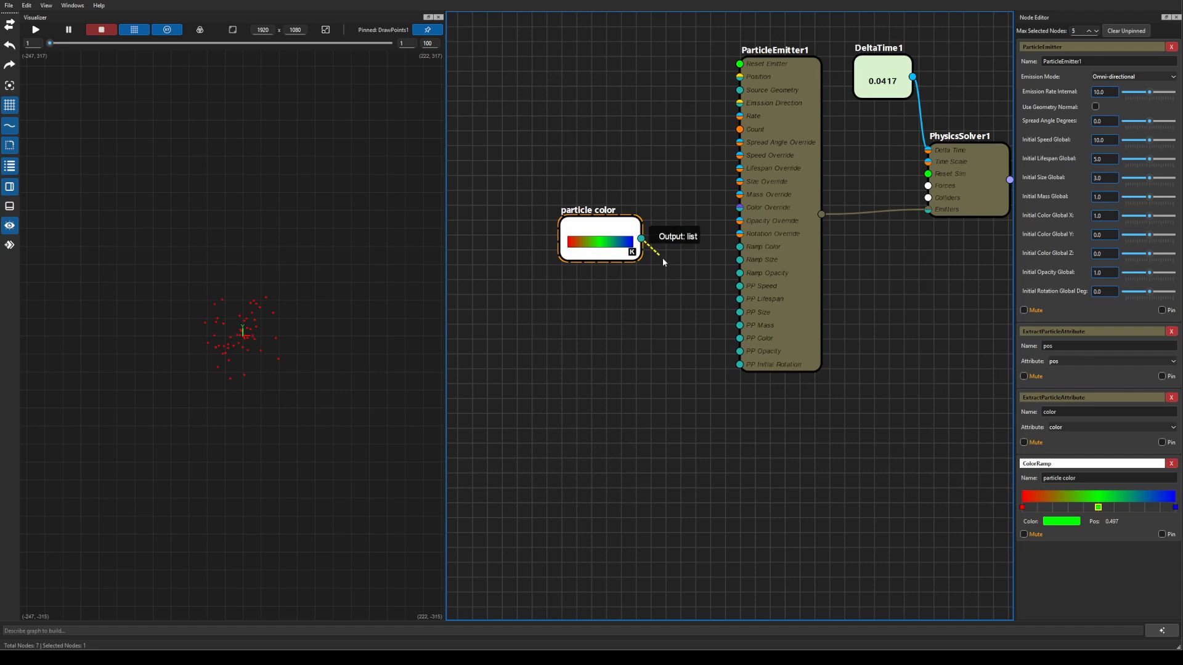
drag(662, 261, 739, 247)
drag(628, 234, 648, 248)
drag(911, 338, 836, 327)
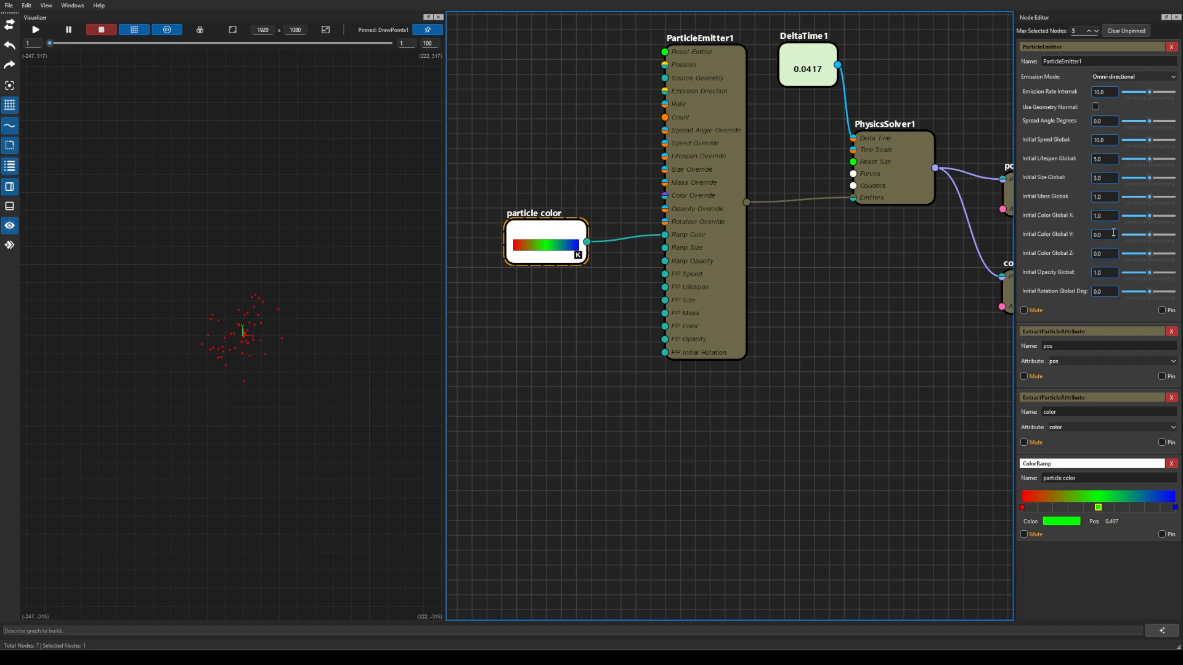
Set the ParticleEmitter's Initial Color Global Y and Initial Color Global Z to 1.0
click(1093, 234)
text(1.0)
click(1108, 253)
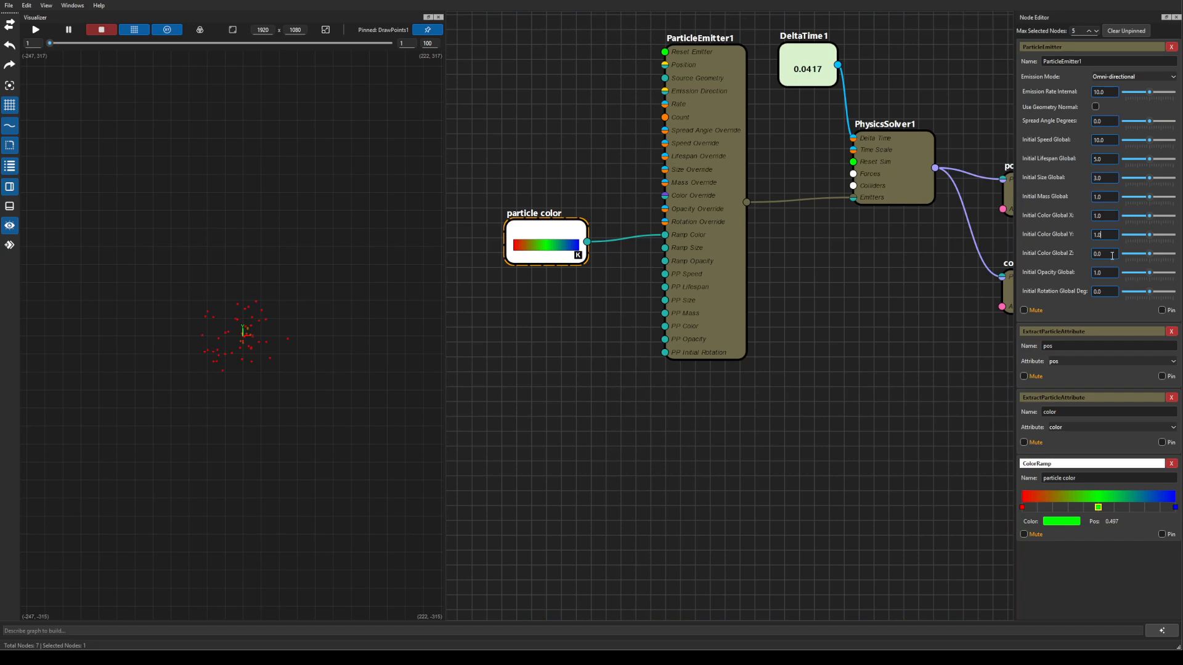
text(1.0)
Play the simulation to check how the ramp colors the particles over their lifespan, and stop it
click(37, 34)
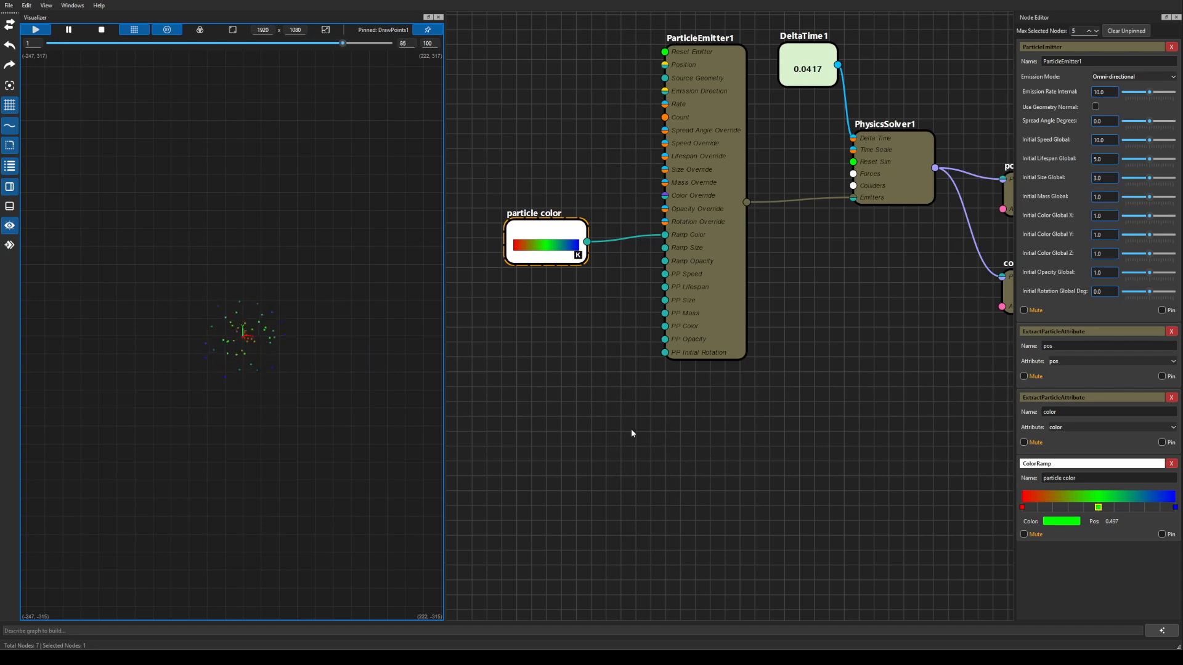
drag(883, 408, 825, 393)
scroll(831, 422, down, 3)
drag(534, 266, 547, 263)
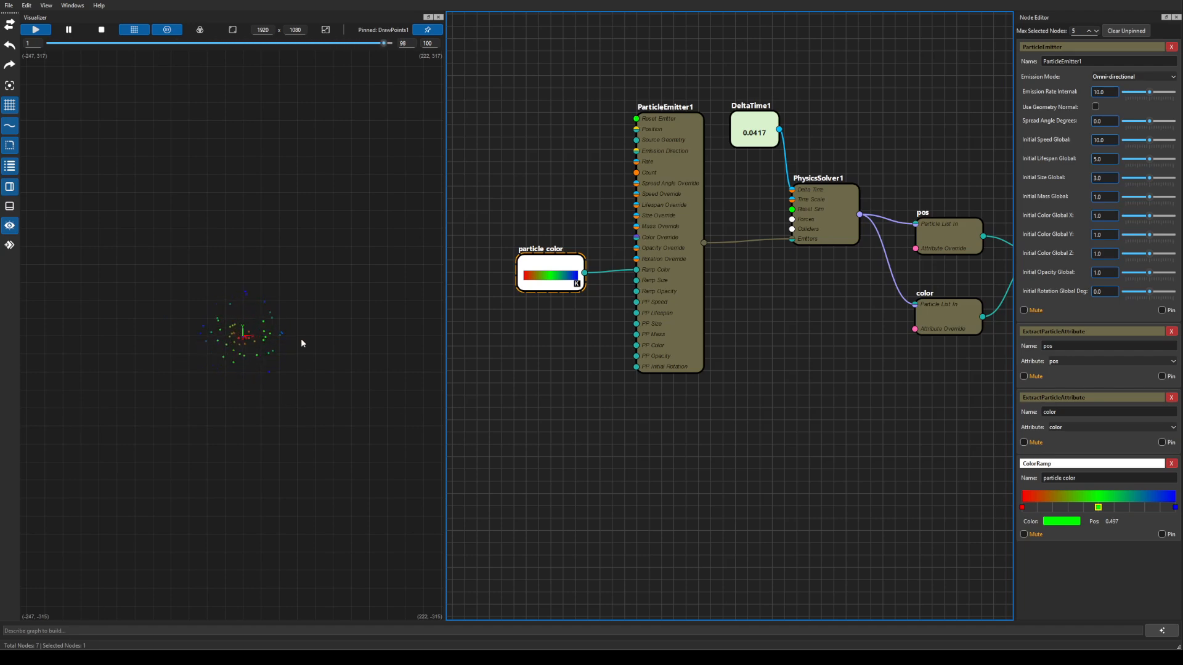
click(101, 30)
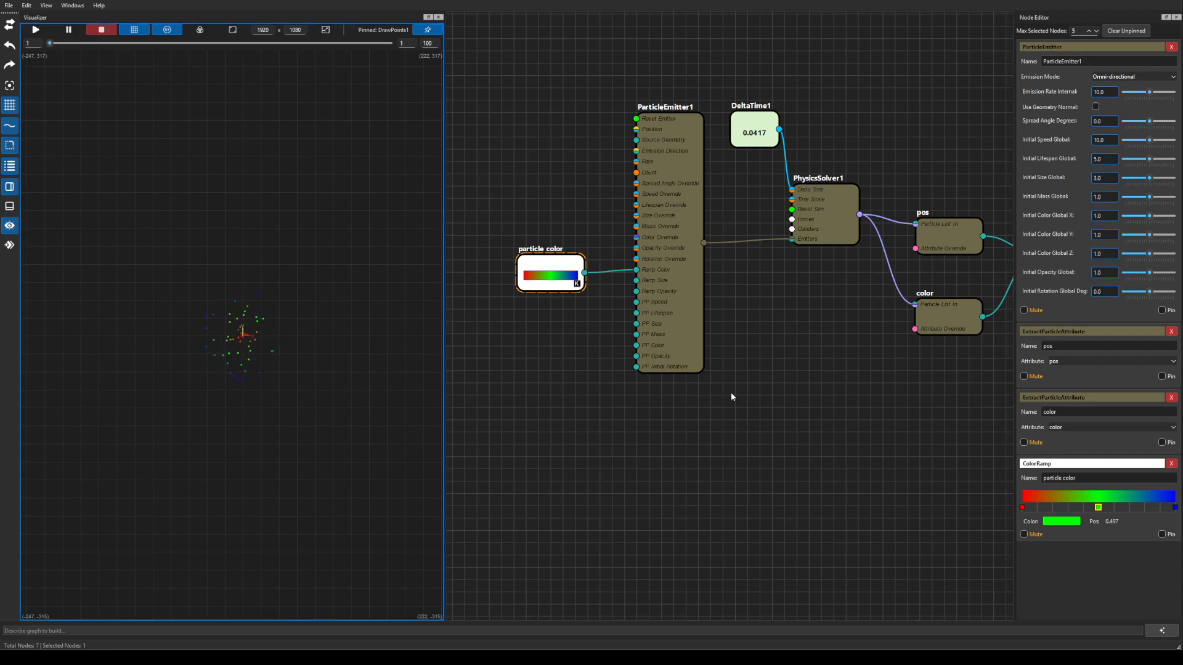
Add a GravityForce node to the graph below the ParticleEmitter
drag(809, 440, 825, 466)
click(750, 475)
key(Tab)
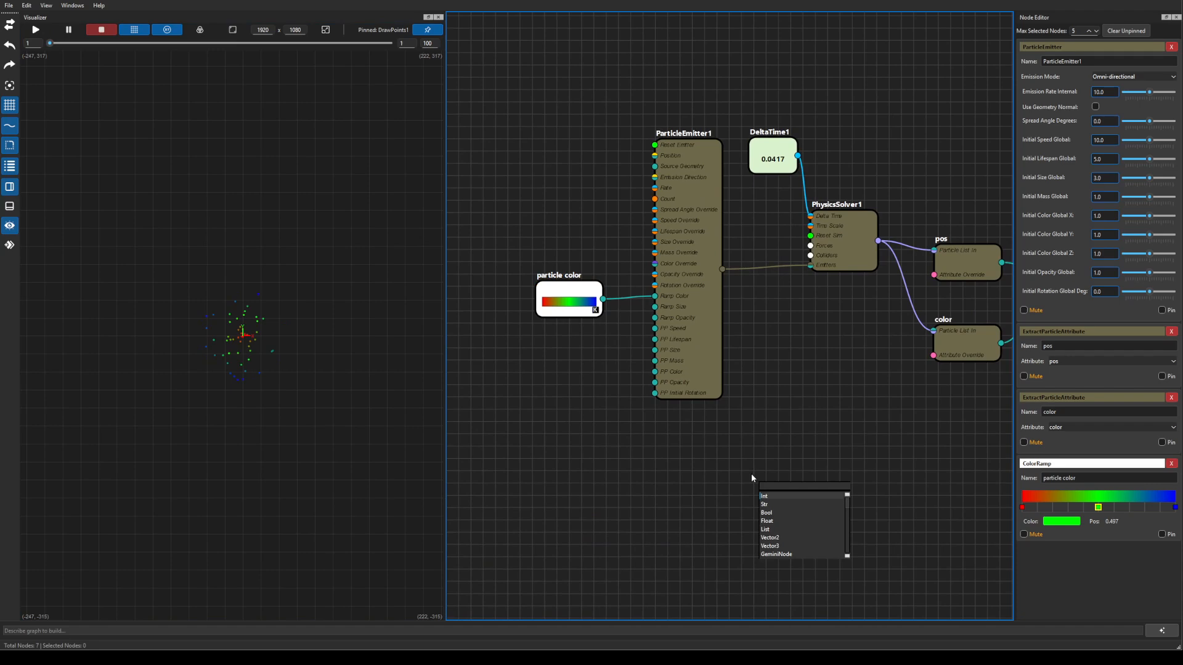
text(gra)
key(Down)
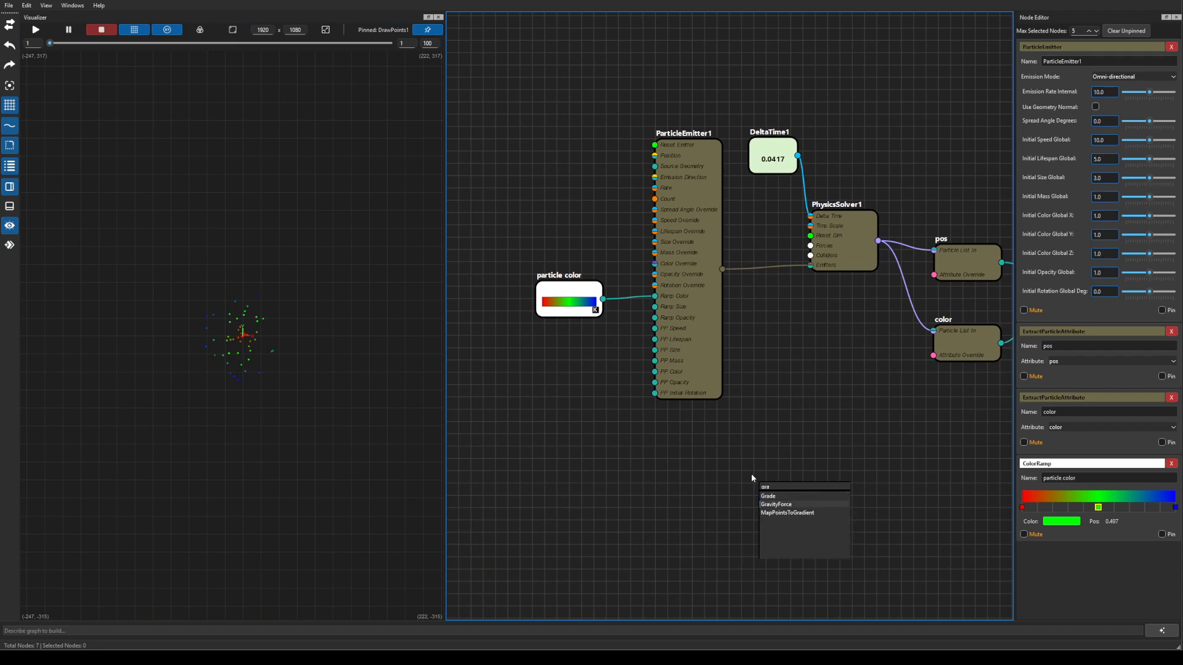
key(Return)
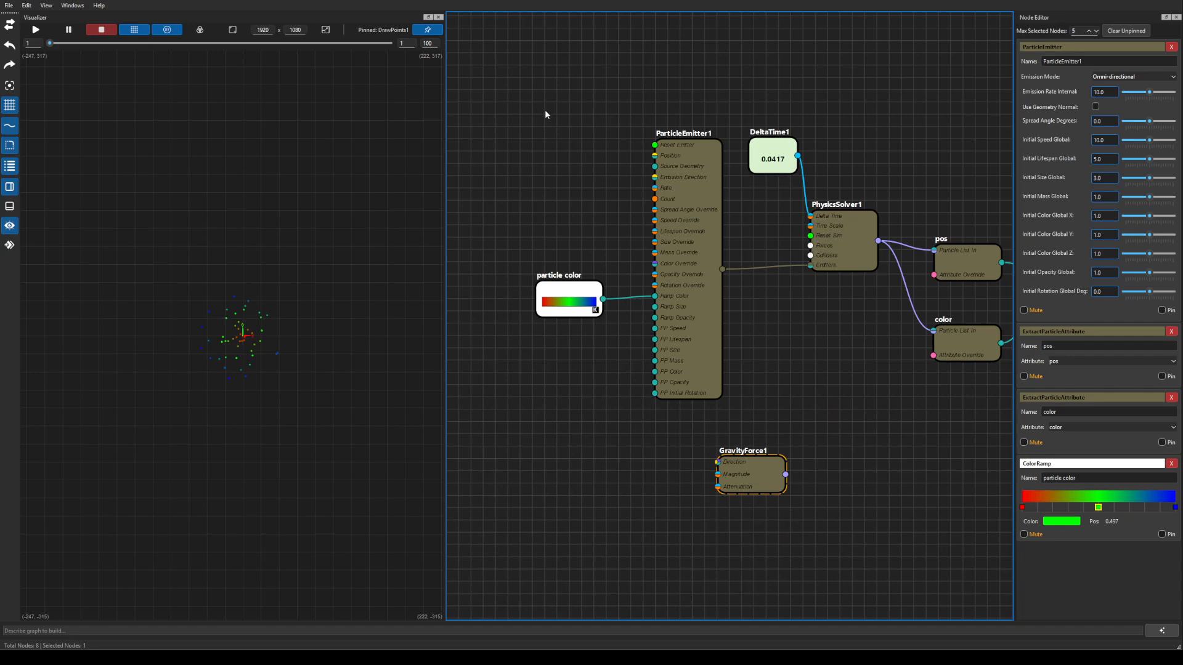
Move the emitter and ramp down to place GravityForce above them, and connect its output to the PhysicsSolver's Forces input
drag(526, 106, 633, 410)
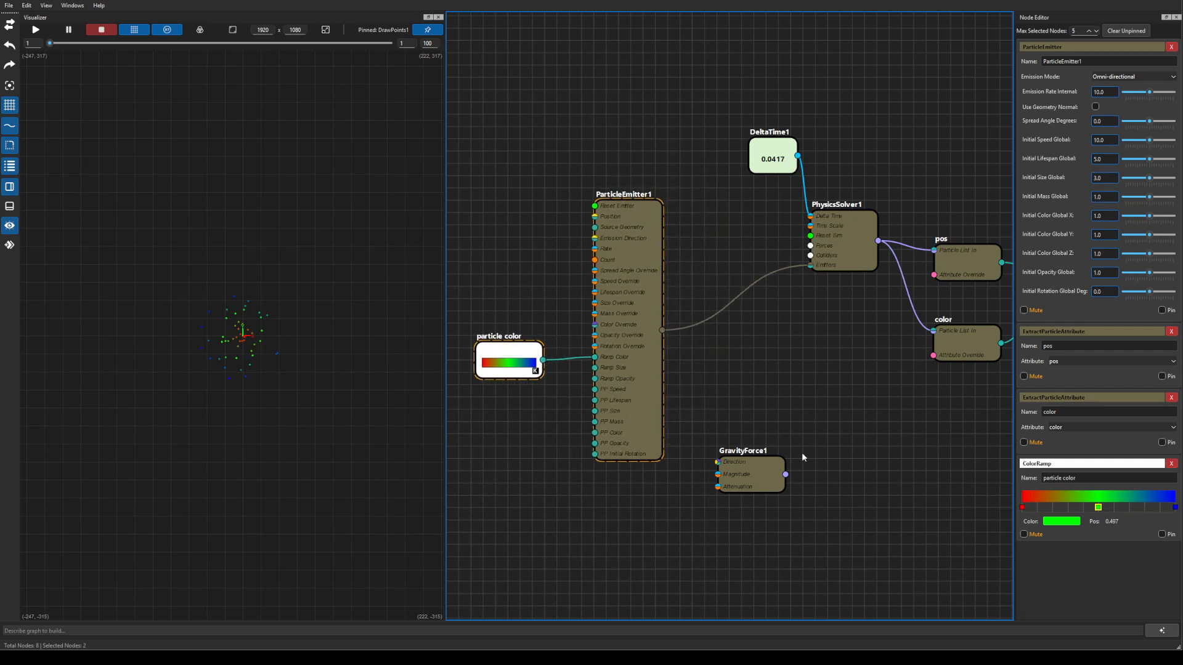
drag(760, 474, 665, 148)
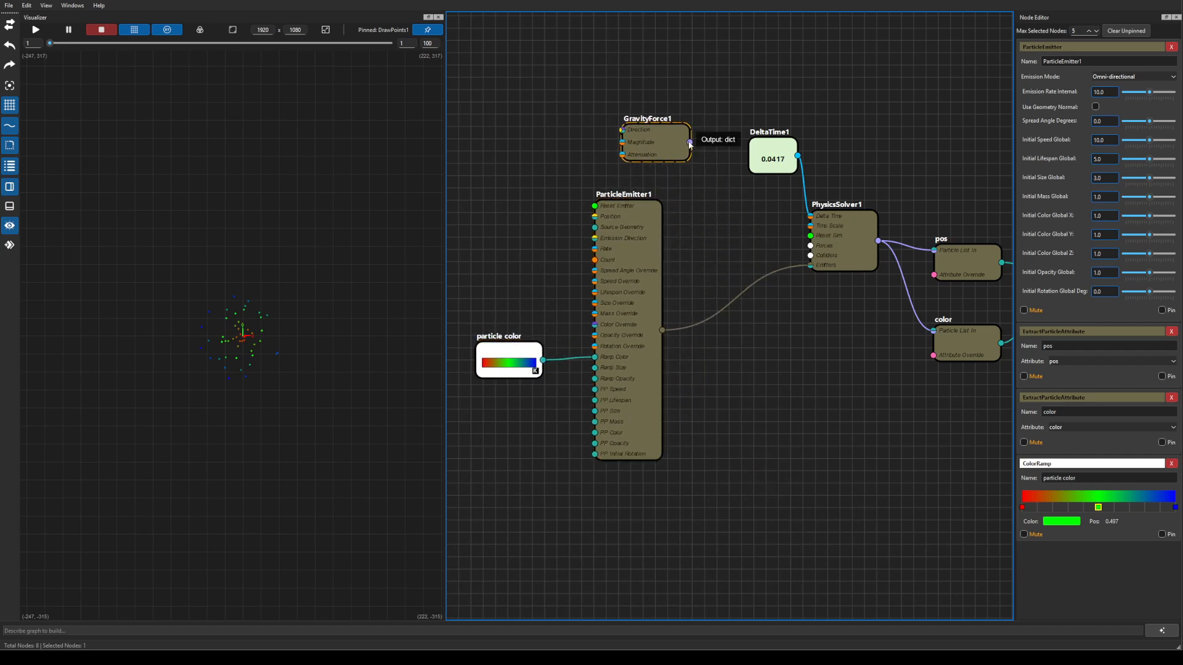
drag(690, 142, 810, 245)
Hide the visualizer's grid and origin axes, and play the simulation to preview the falling particles before stopping it
click(35, 30)
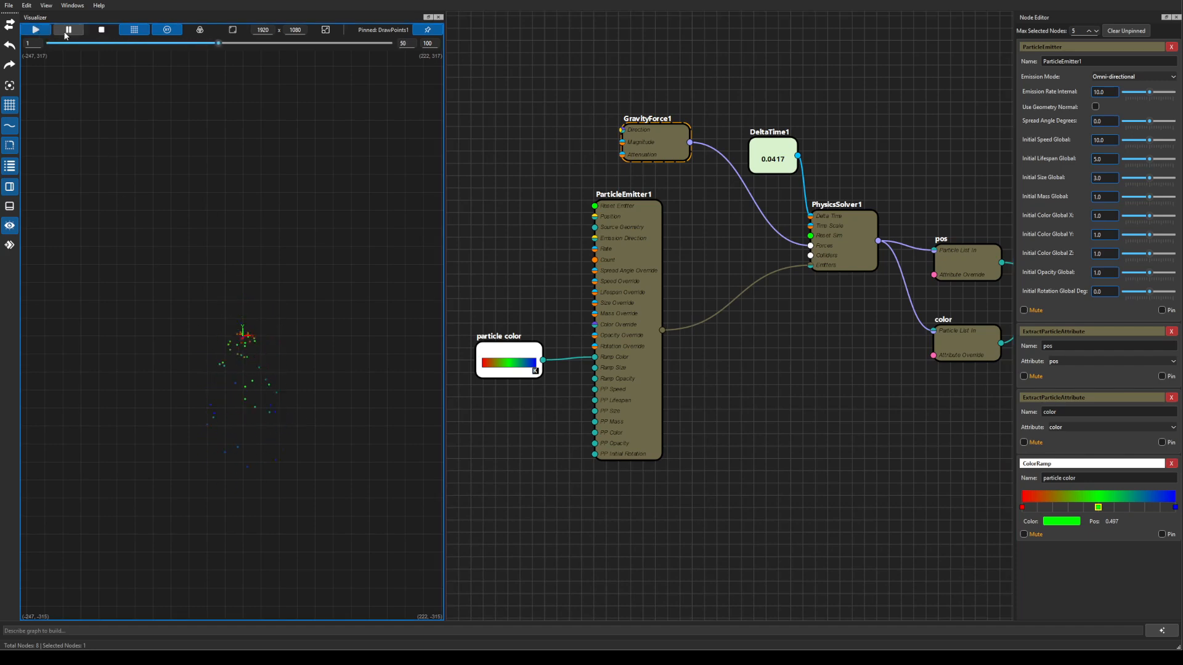
click(101, 29)
click(132, 31)
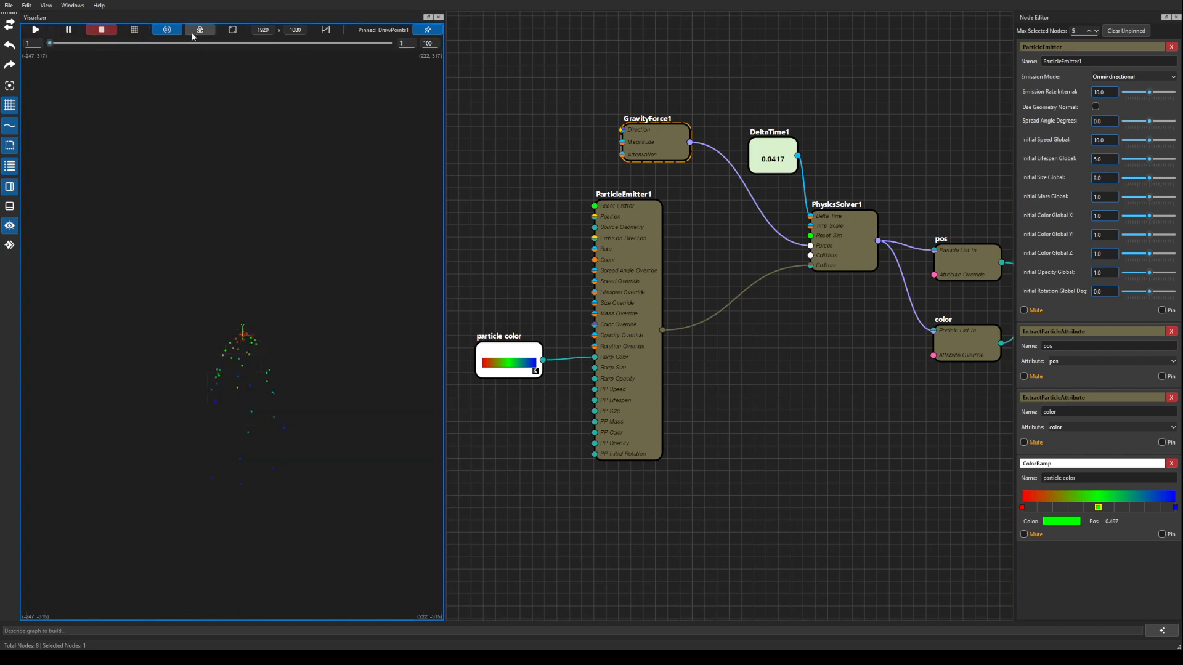
click(169, 30)
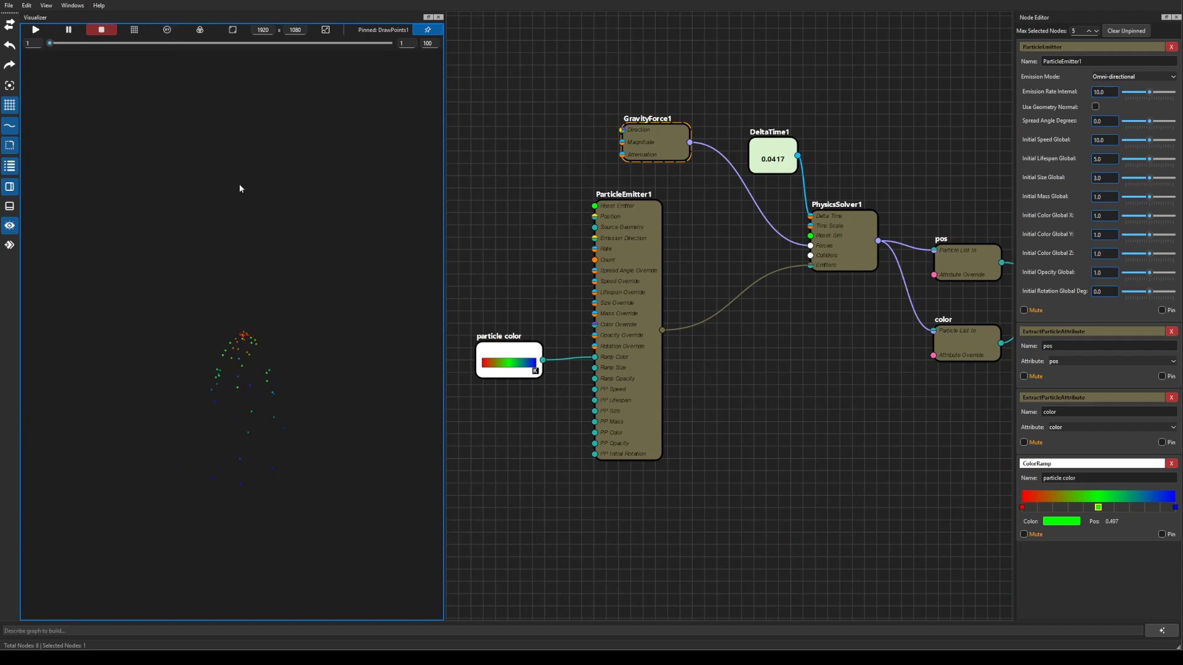
scroll(353, 264, up, 3)
drag(332, 295, 370, 186)
click(35, 29)
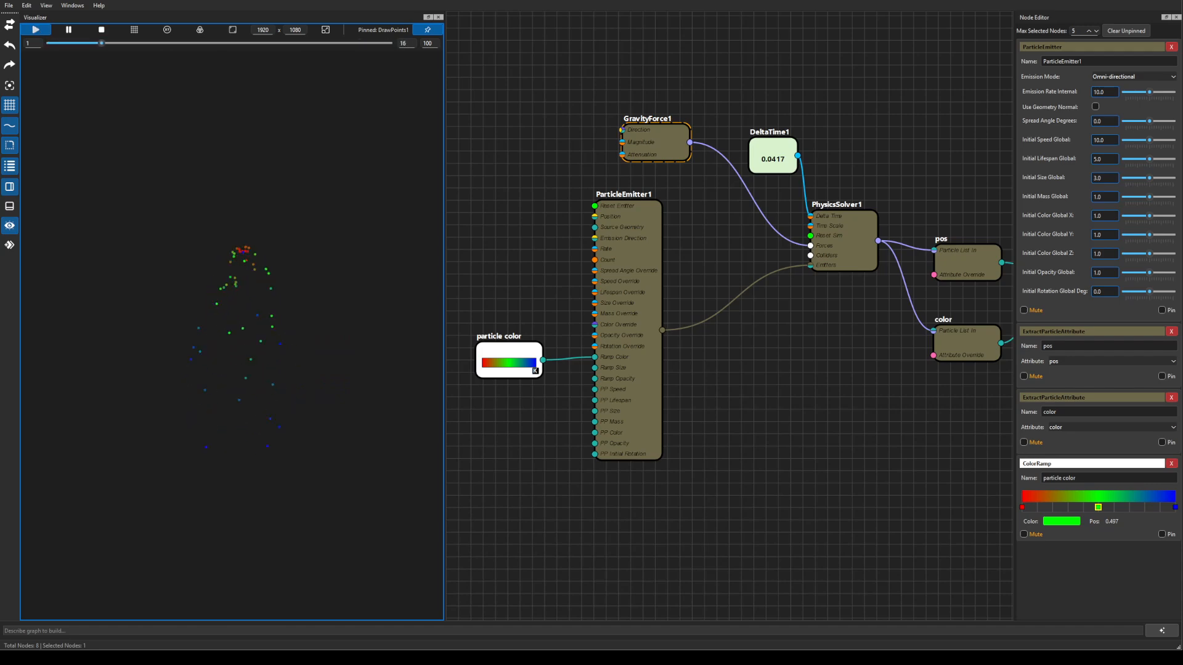
click(101, 29)
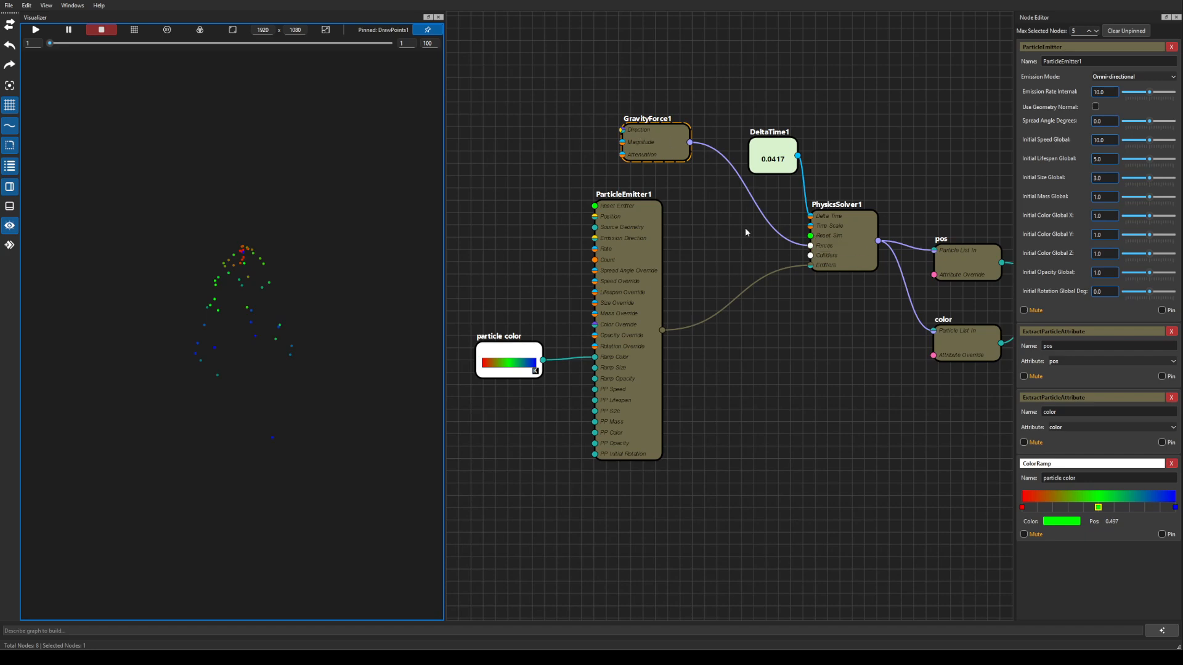
Add a TurbulenceField node from the Dynamics category and place it above and slightly left of GravityForce
drag(739, 223, 729, 285)
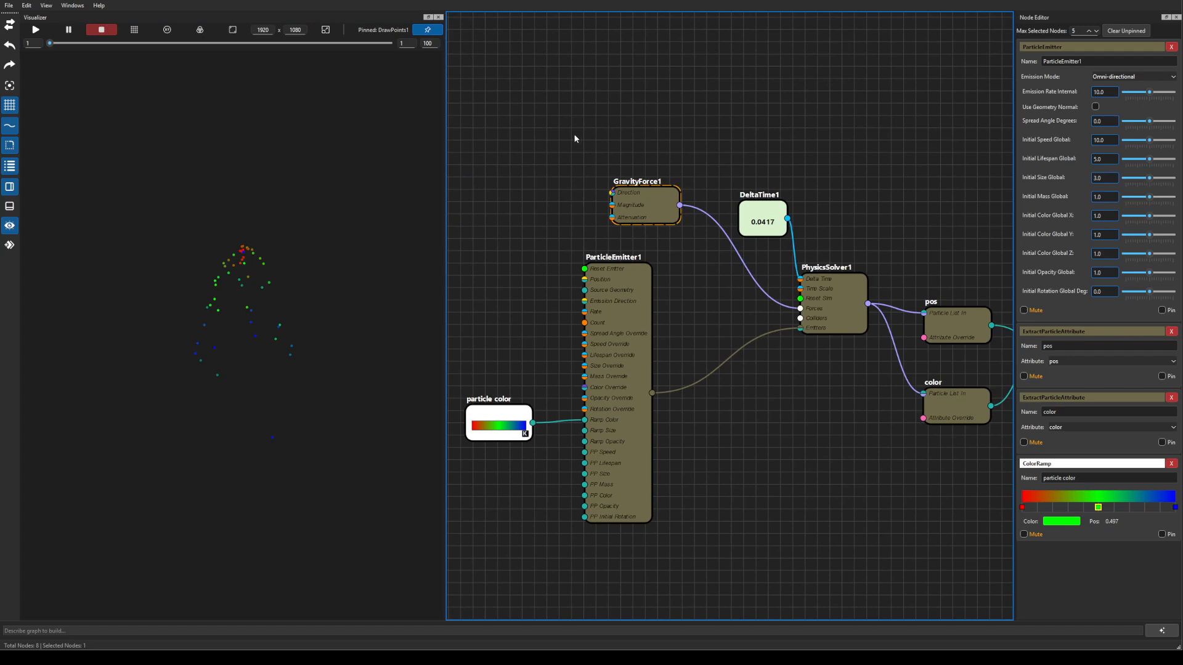
click(658, 80)
right_click(660, 81)
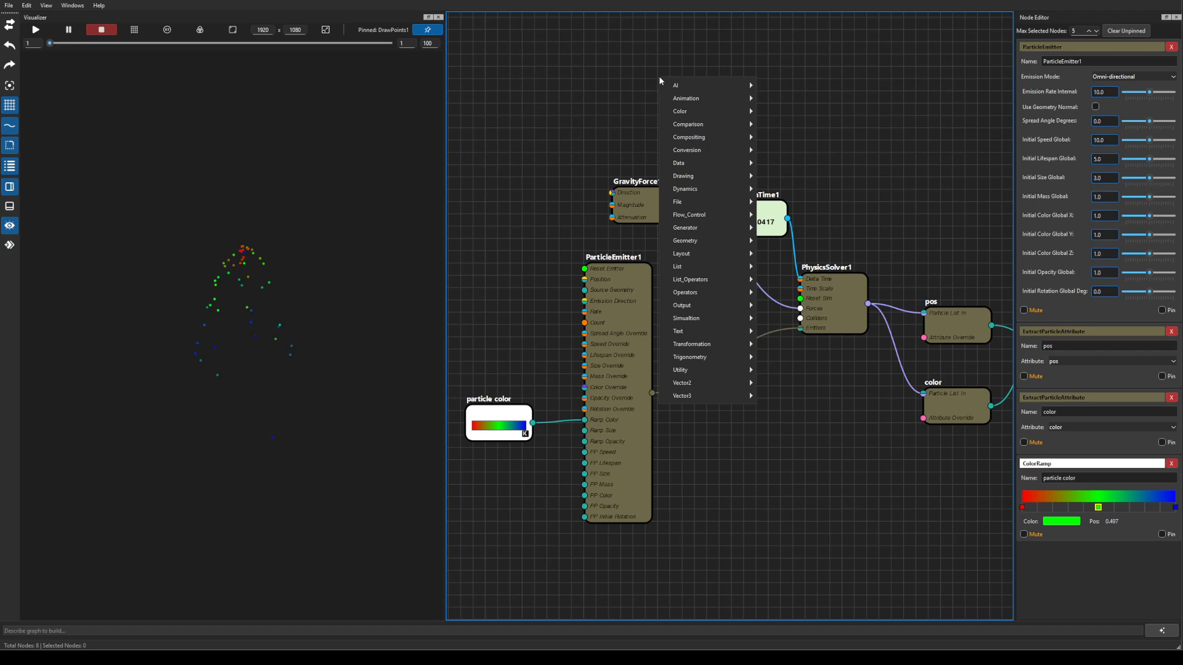
mouse_move(712, 190)
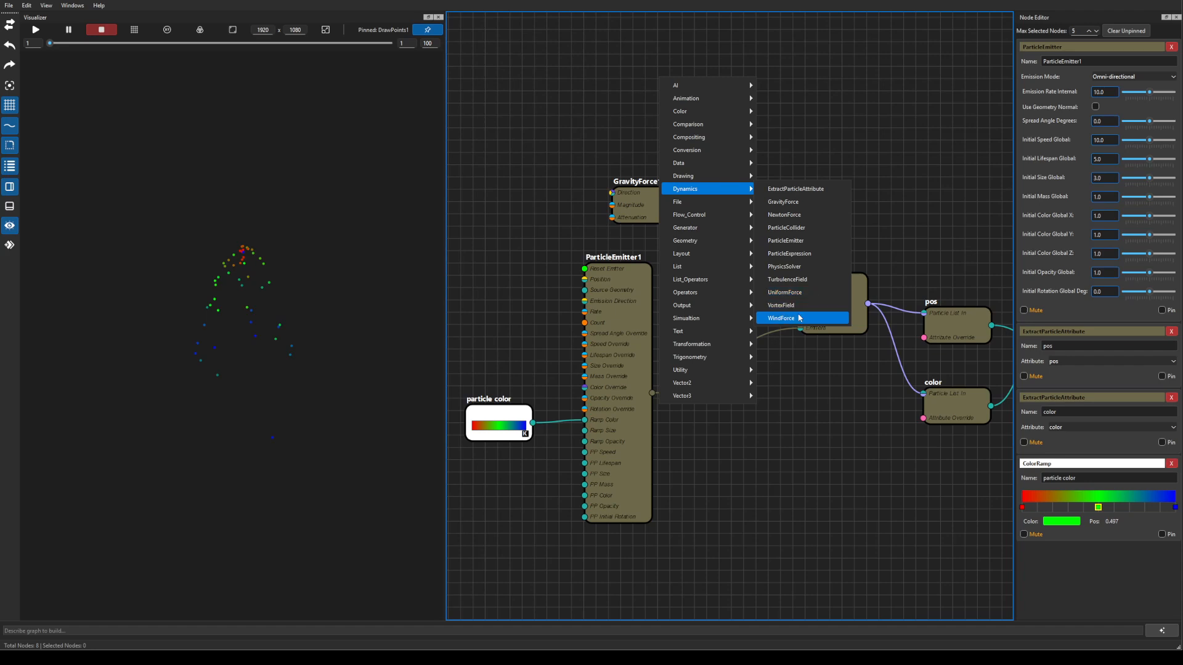
click(805, 280)
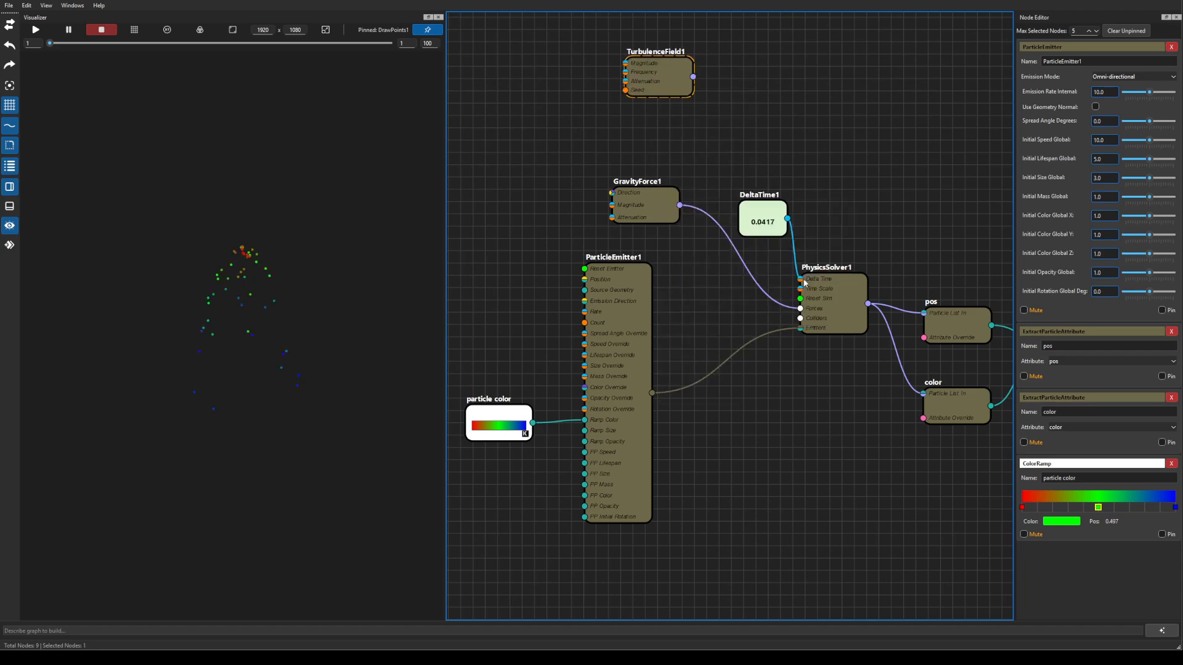
drag(642, 54, 709, 133)
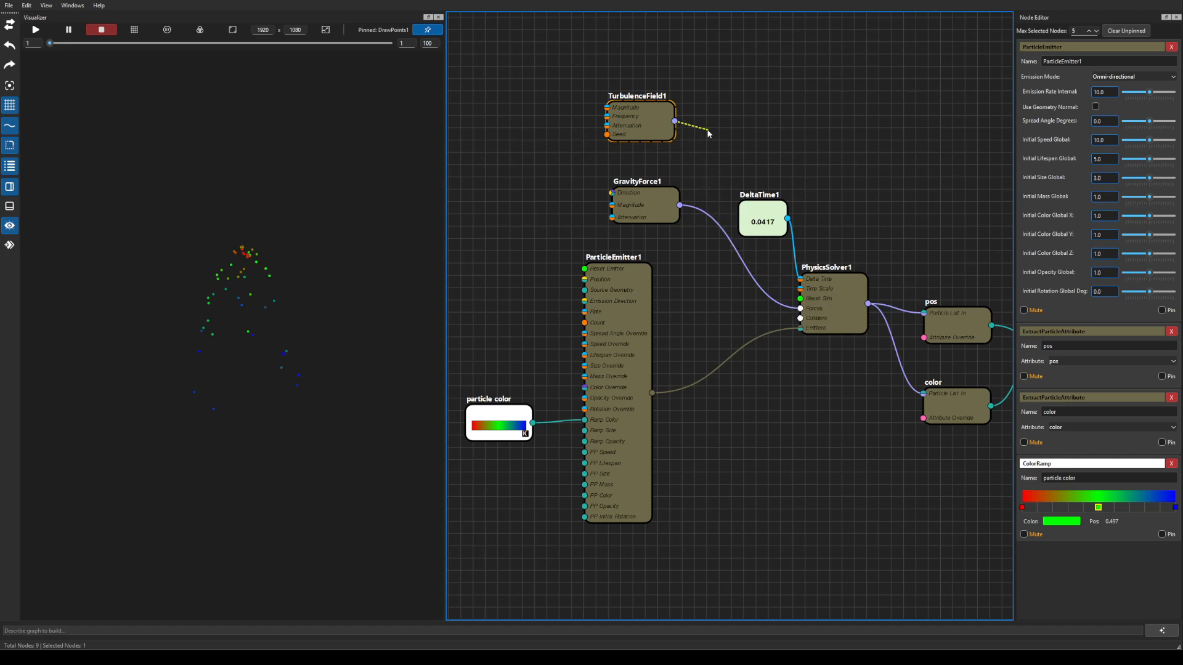
drag(649, 106, 604, 111)
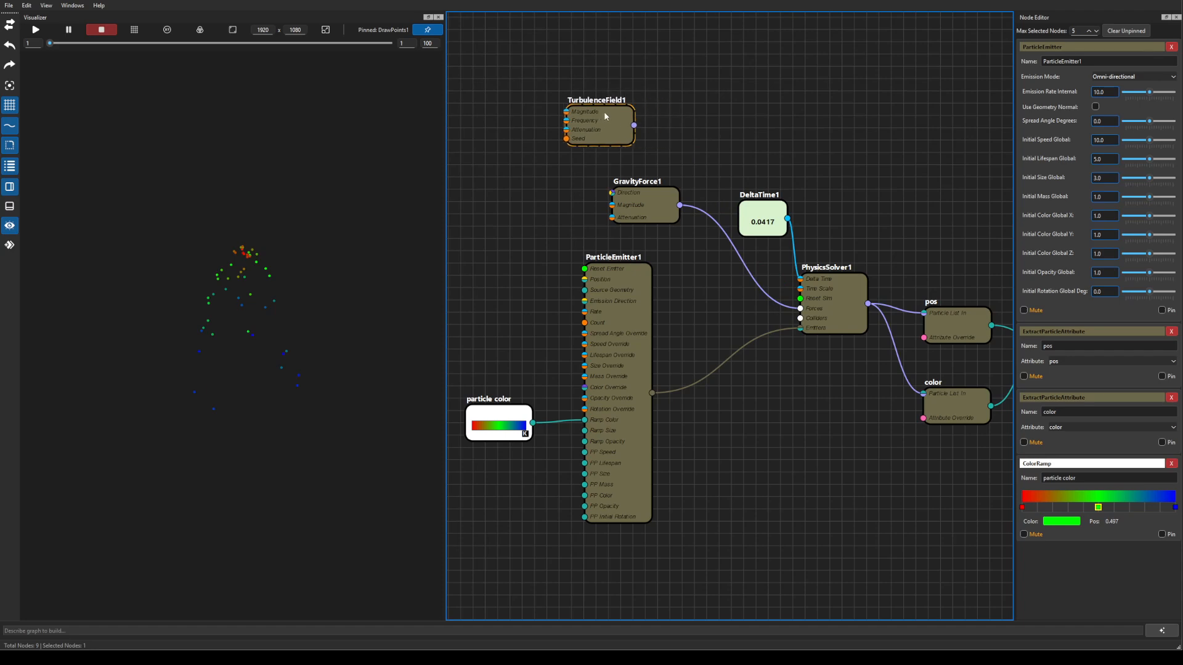
Add a CreateList node to the right of TurbulenceField, and shift GravityForce left beneath TurbulenceField
click(690, 114)
key(Tab)
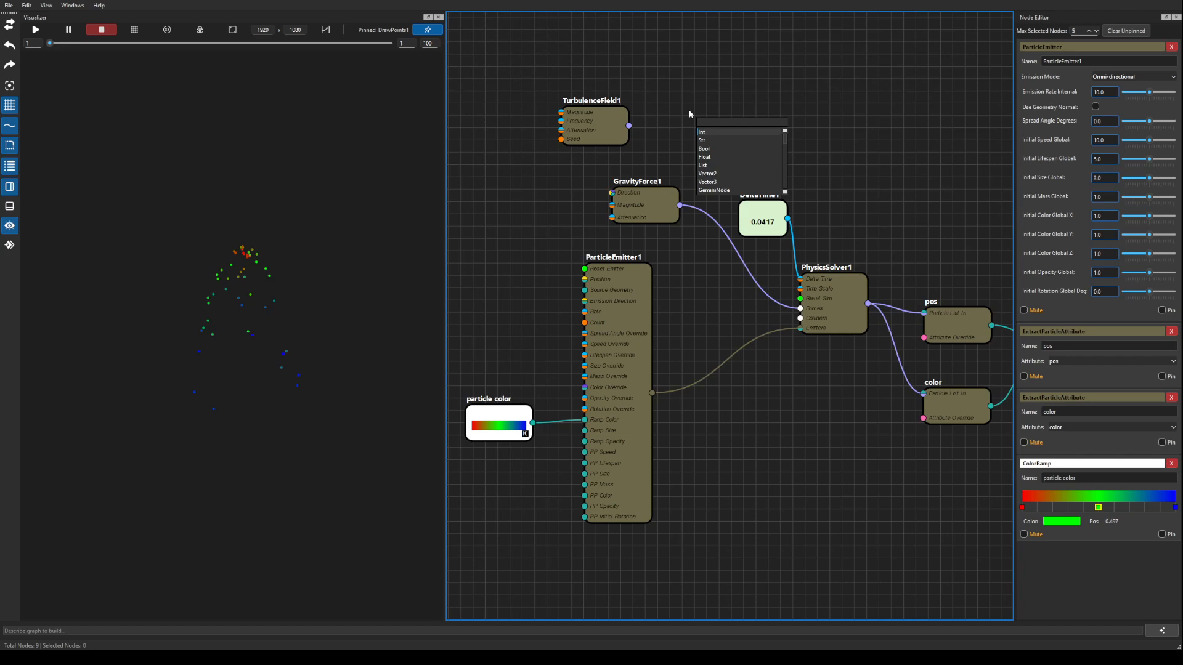
text(cre)
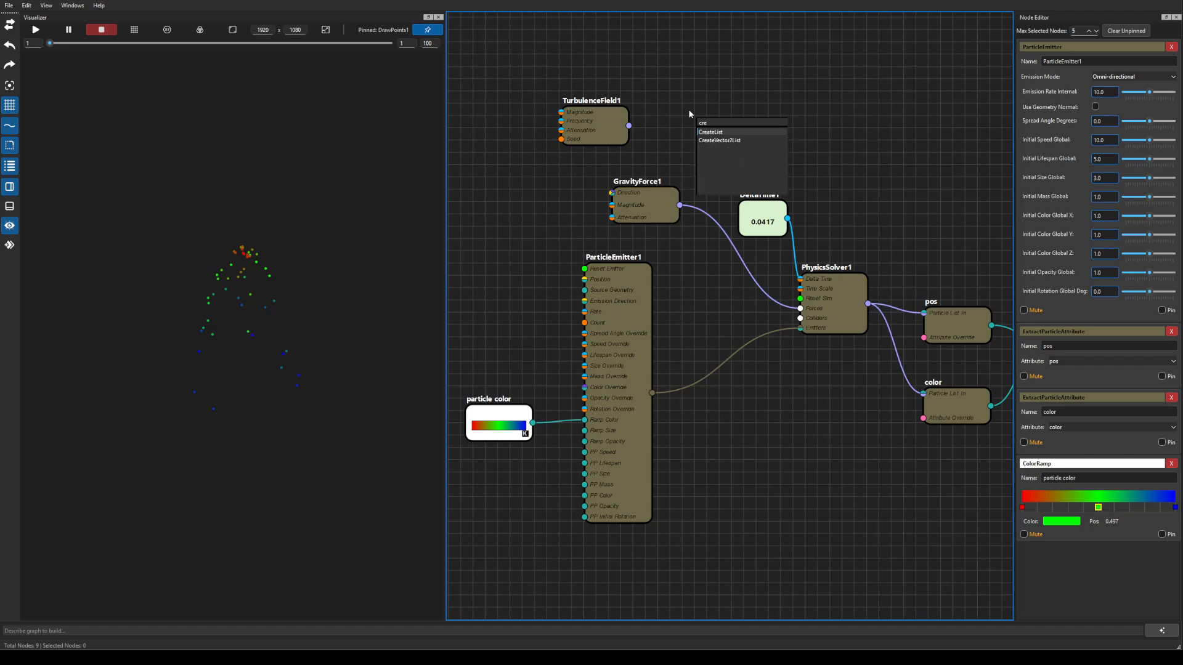
key(Return)
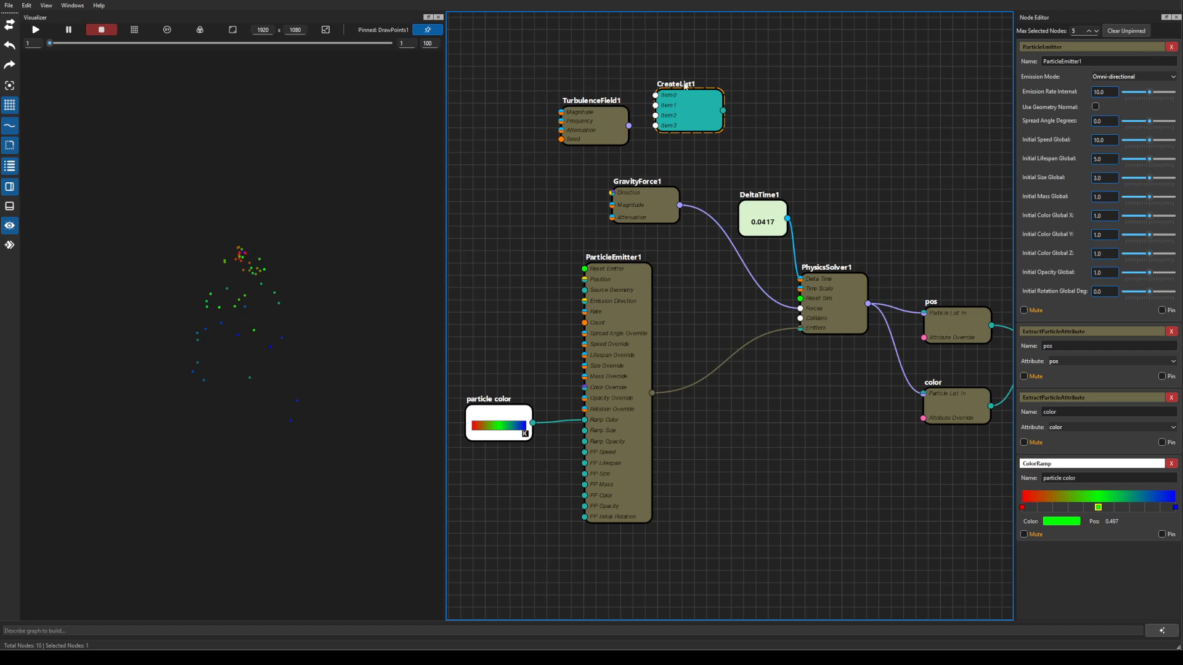
drag(643, 197, 585, 197)
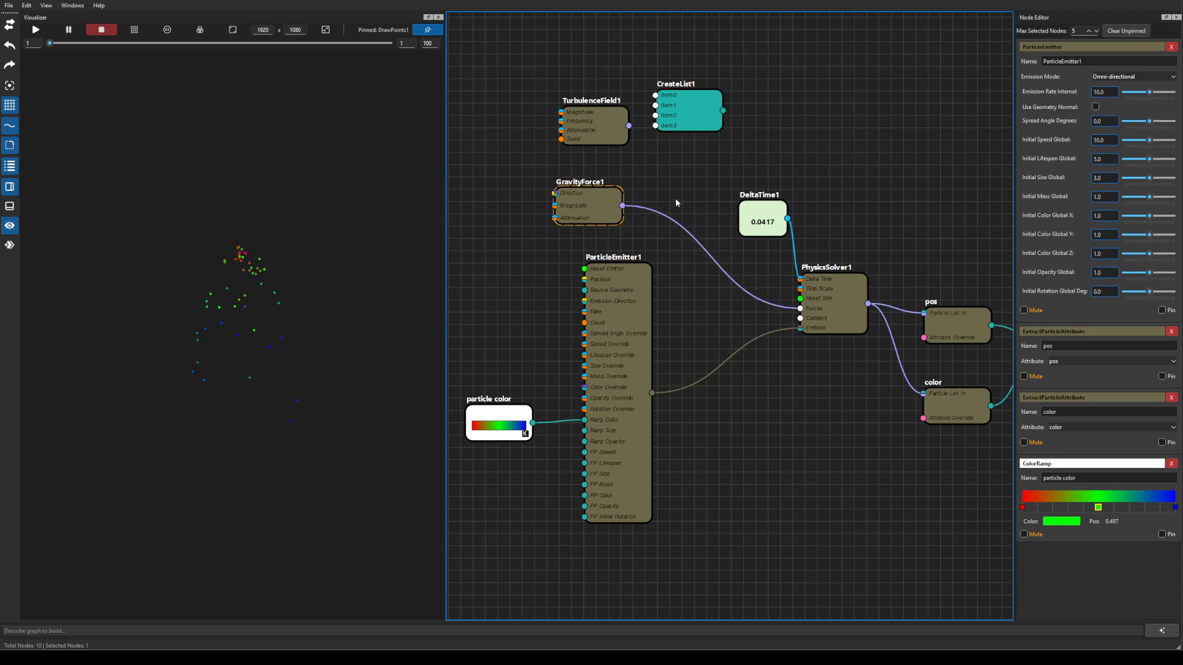
drag(683, 104, 696, 126)
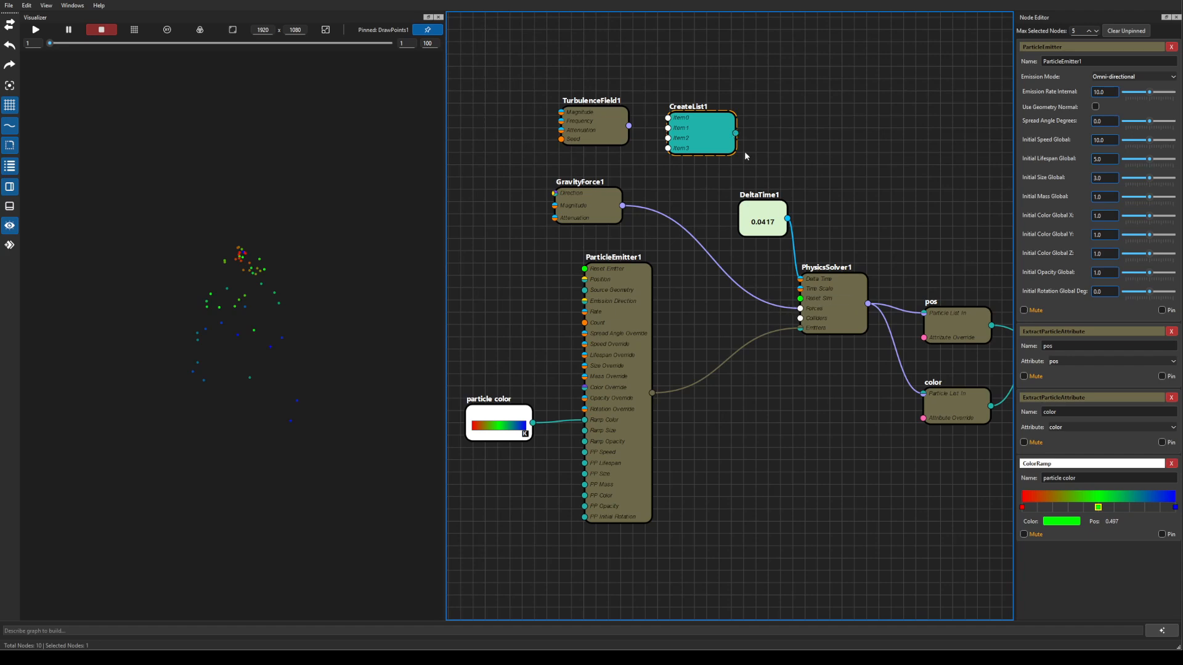
Rename the CreateList node as "force list"
click(704, 127)
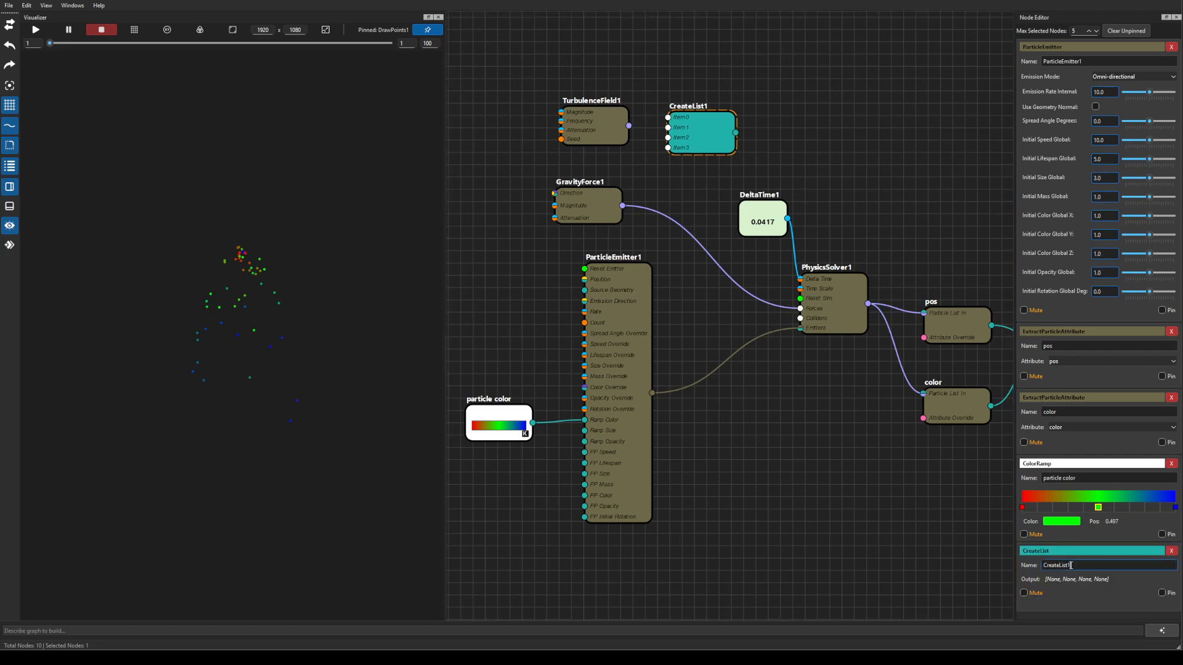
drag(1075, 565, 992, 564)
text(t)
text(ce)
key(Return)
Connect TurbulenceField to Item0 and GravityForce to Item1 of the force list, and arrange the three nodes closer together
drag(628, 125, 668, 117)
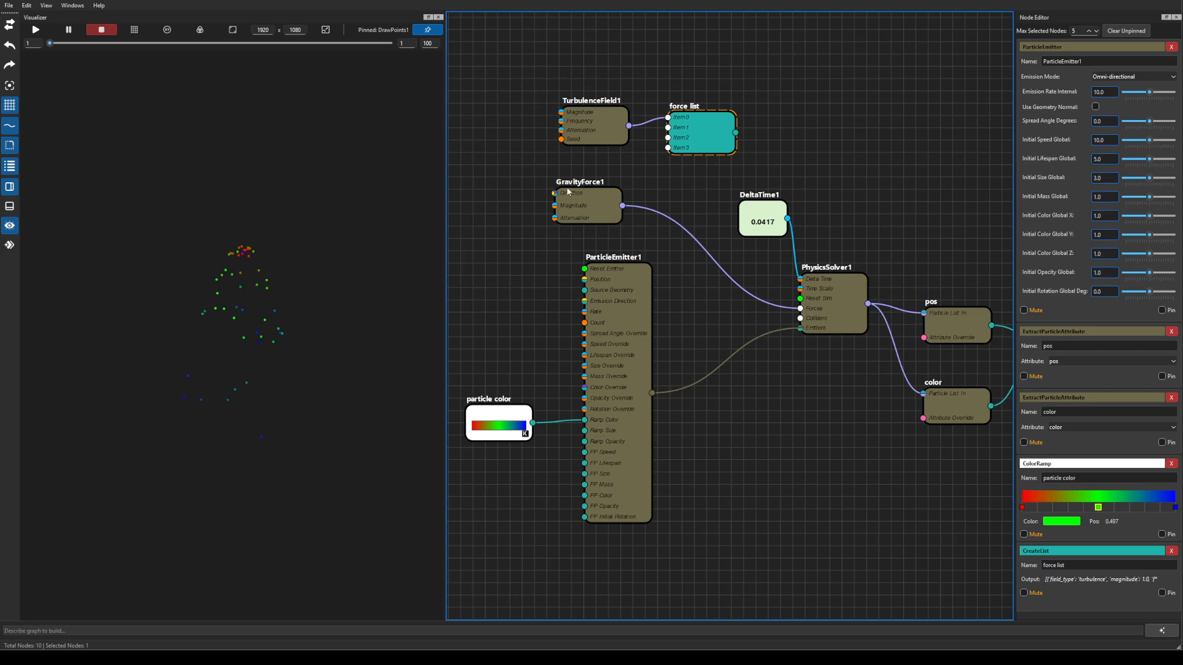
drag(622, 205, 668, 128)
drag(568, 206, 551, 195)
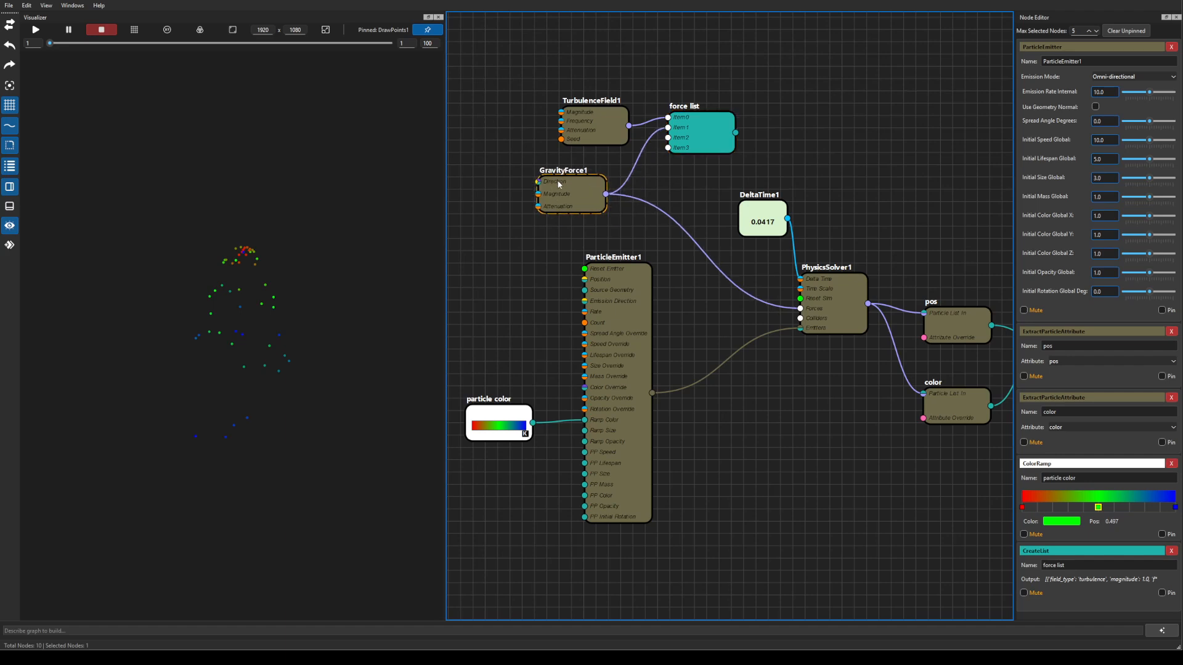
drag(596, 115, 553, 115)
drag(694, 134, 657, 166)
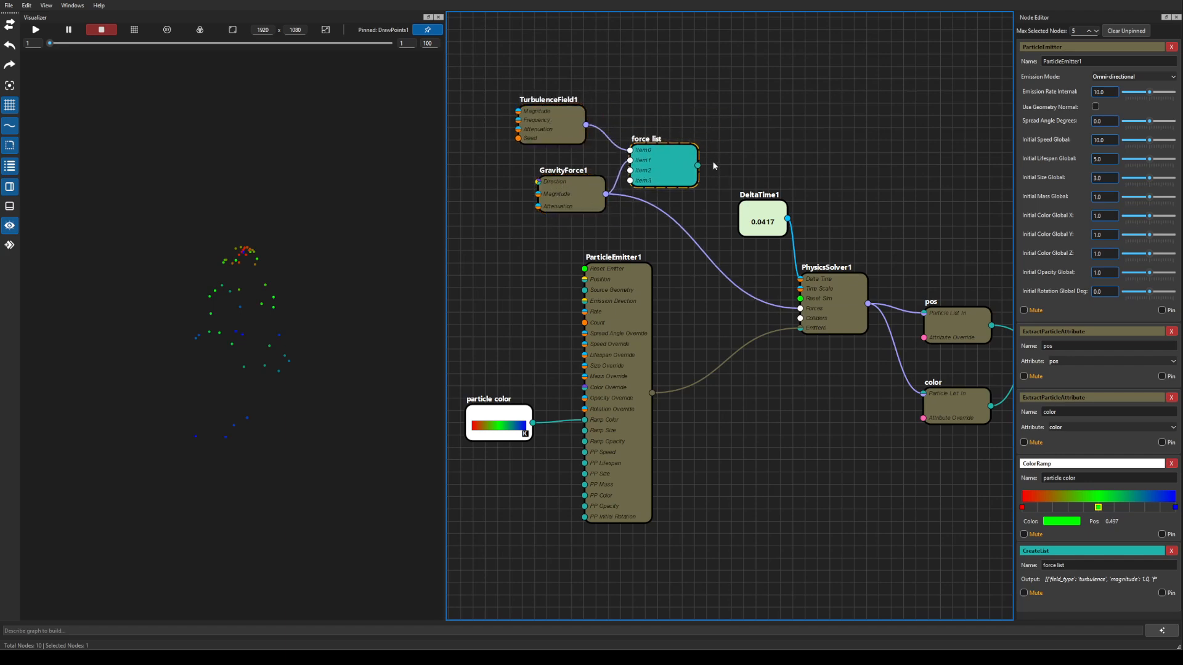
Connect the force list output to the PhysicsSolver's Forces input, and move the list and both force nodes to tidy the layout
drag(698, 167, 800, 309)
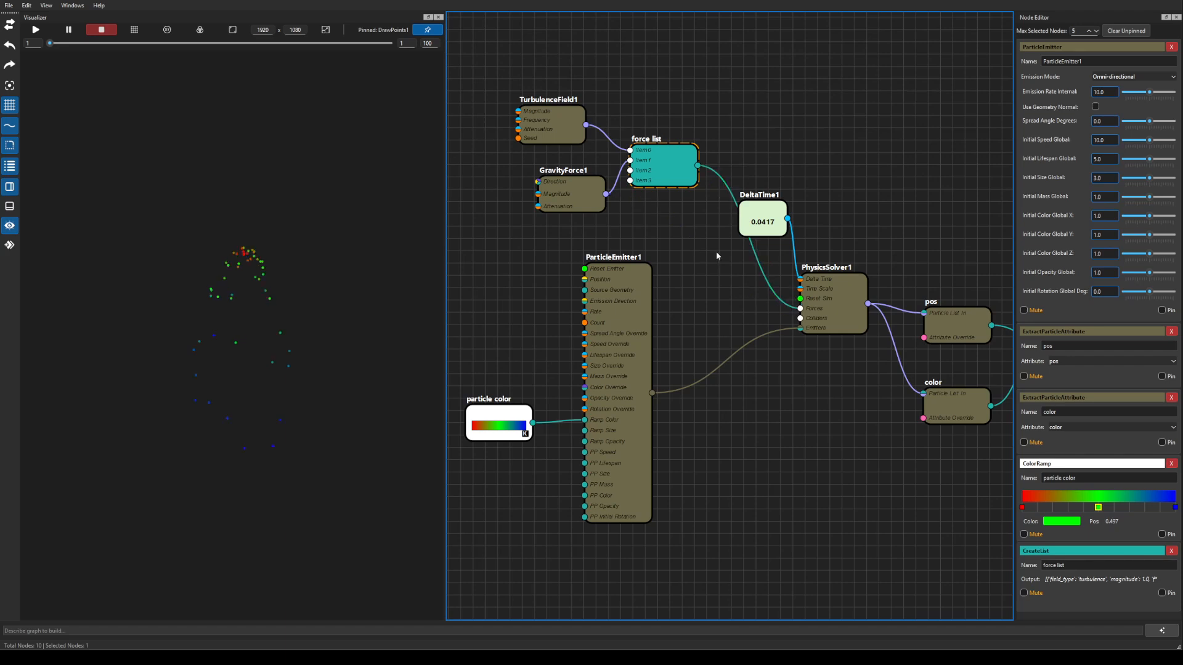
drag(654, 177, 649, 221)
drag(571, 191, 539, 222)
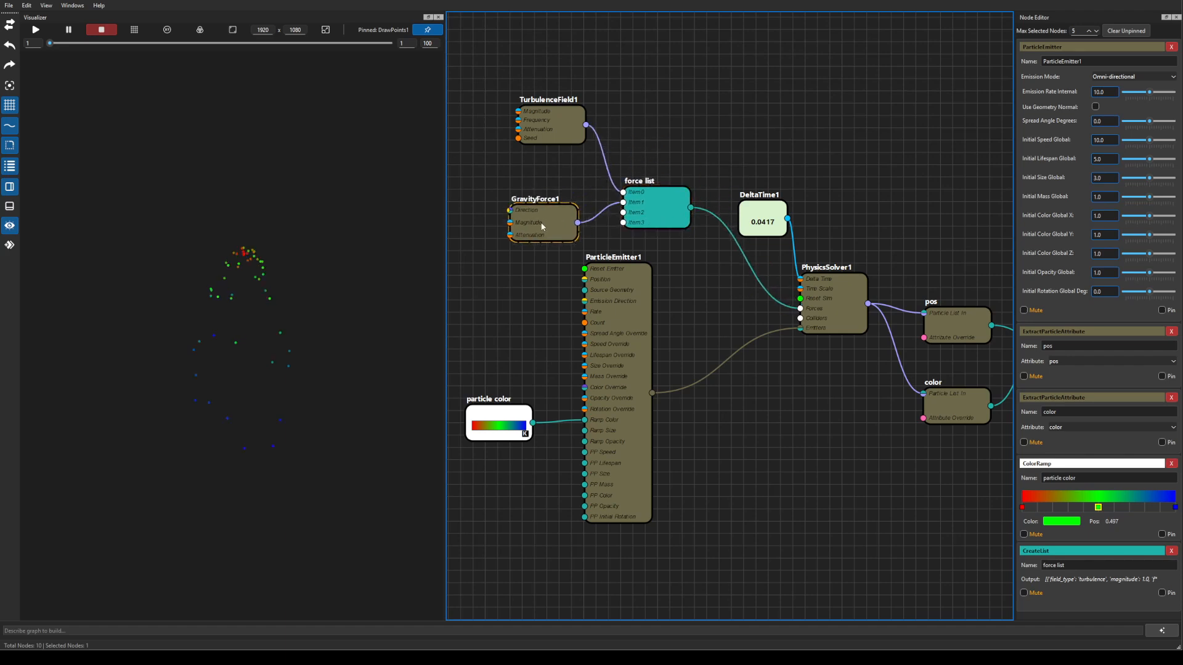
drag(542, 119, 541, 159)
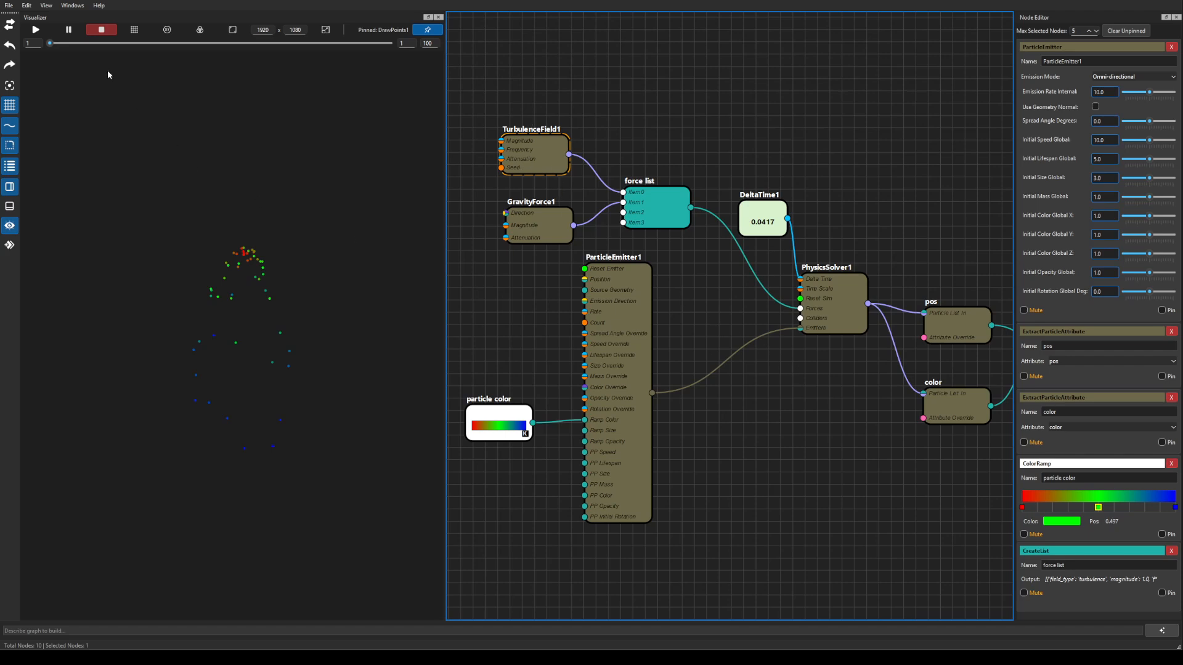
Play the simulation while muting and unmuting GravityForce and TurbulenceField to compare their effects, and stop playback
click(36, 30)
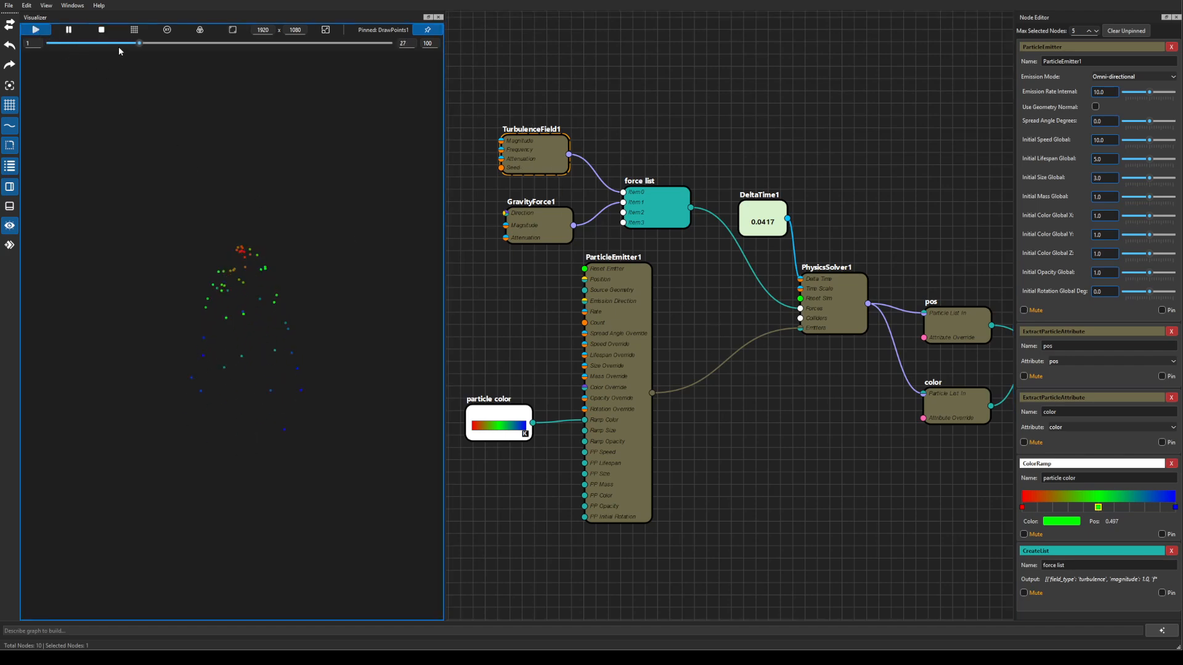
click(102, 30)
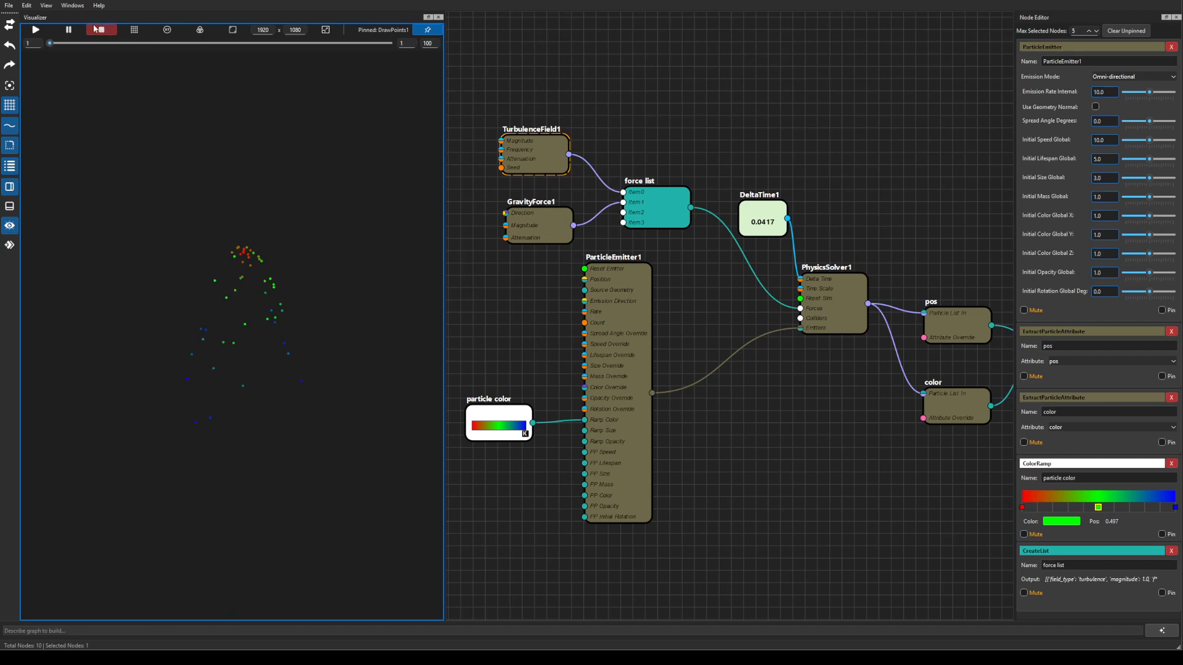
click(36, 30)
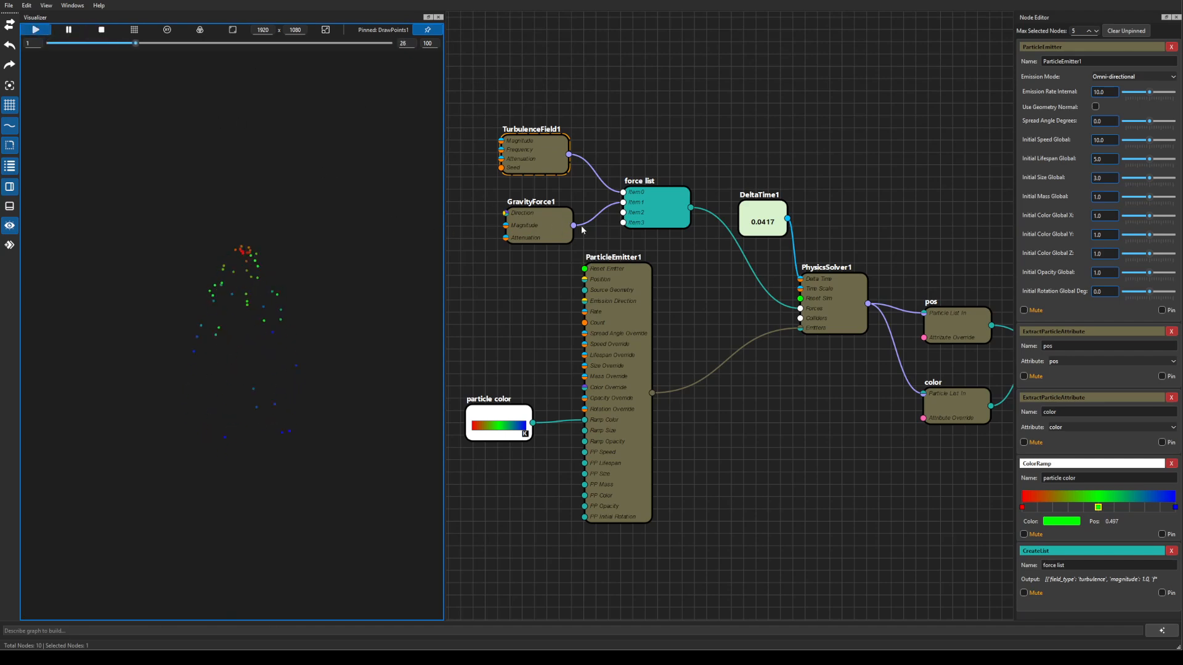
click(530, 226)
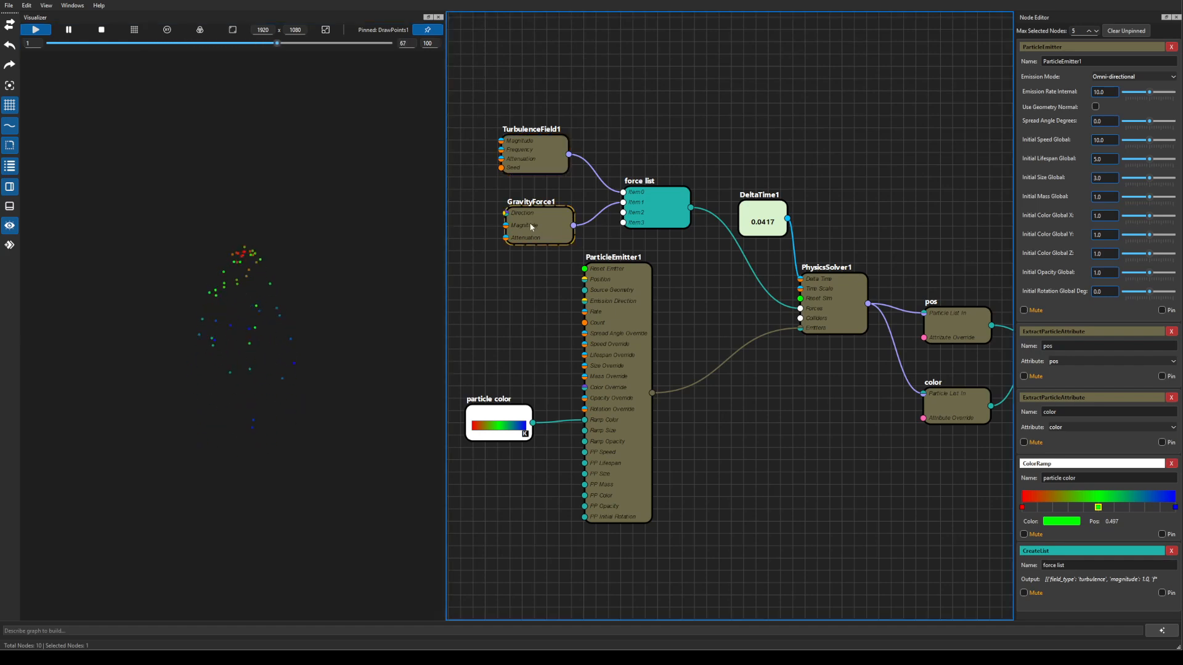
key(m)
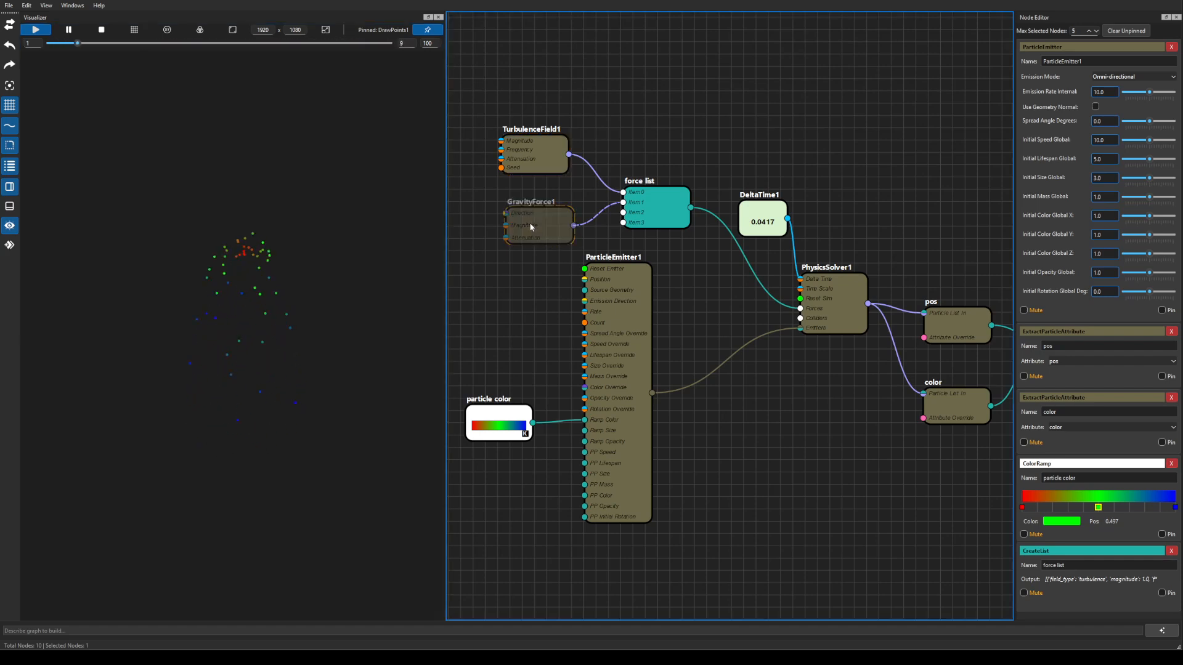
click(539, 146)
key(m)
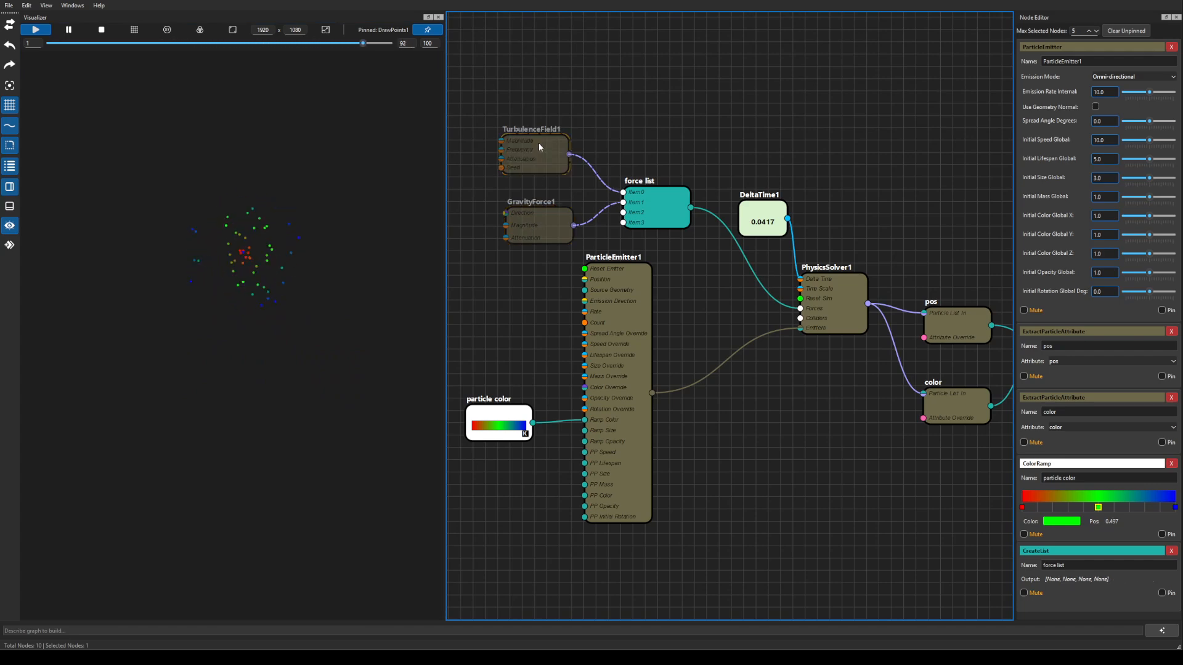
key(m)
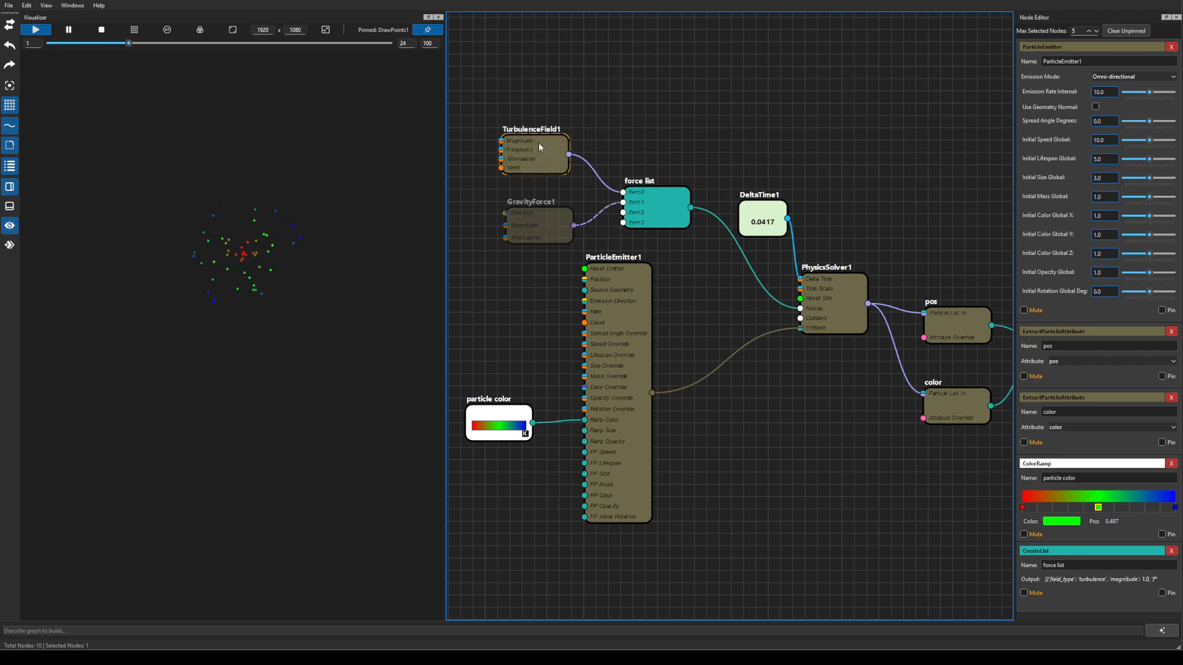
click(541, 222)
key(m)
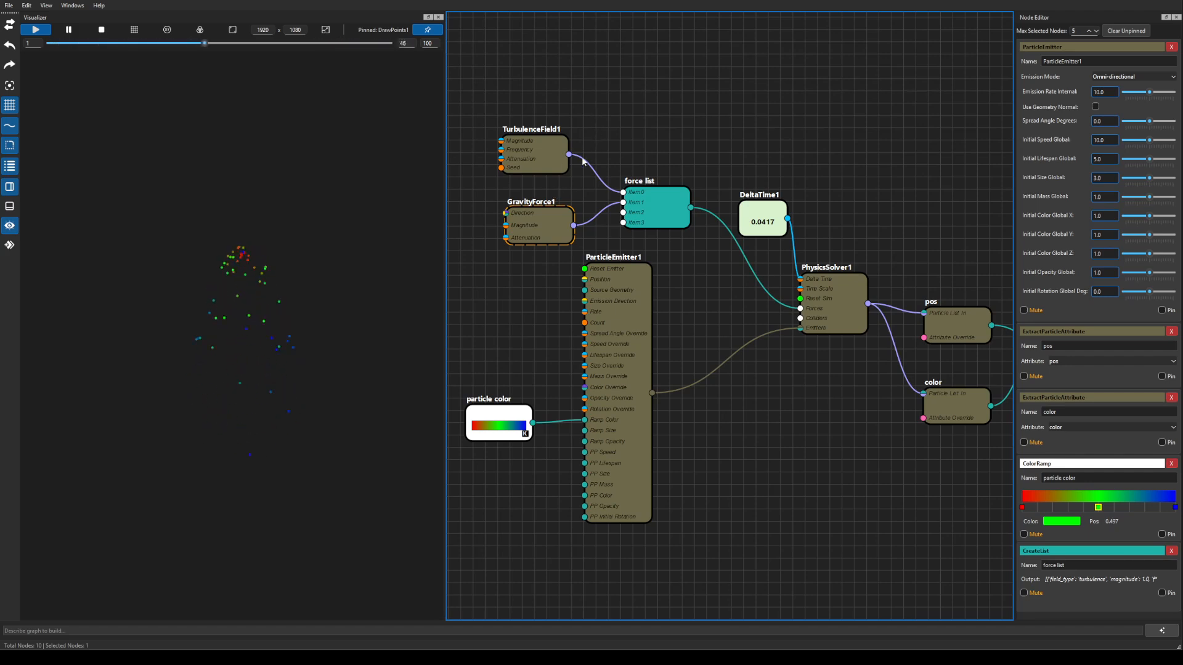
click(101, 30)
Open the properties of TurbulenceField and ParticleEmitter, and add a Float node to the left of TurbulenceField
drag(623, 81, 818, 94)
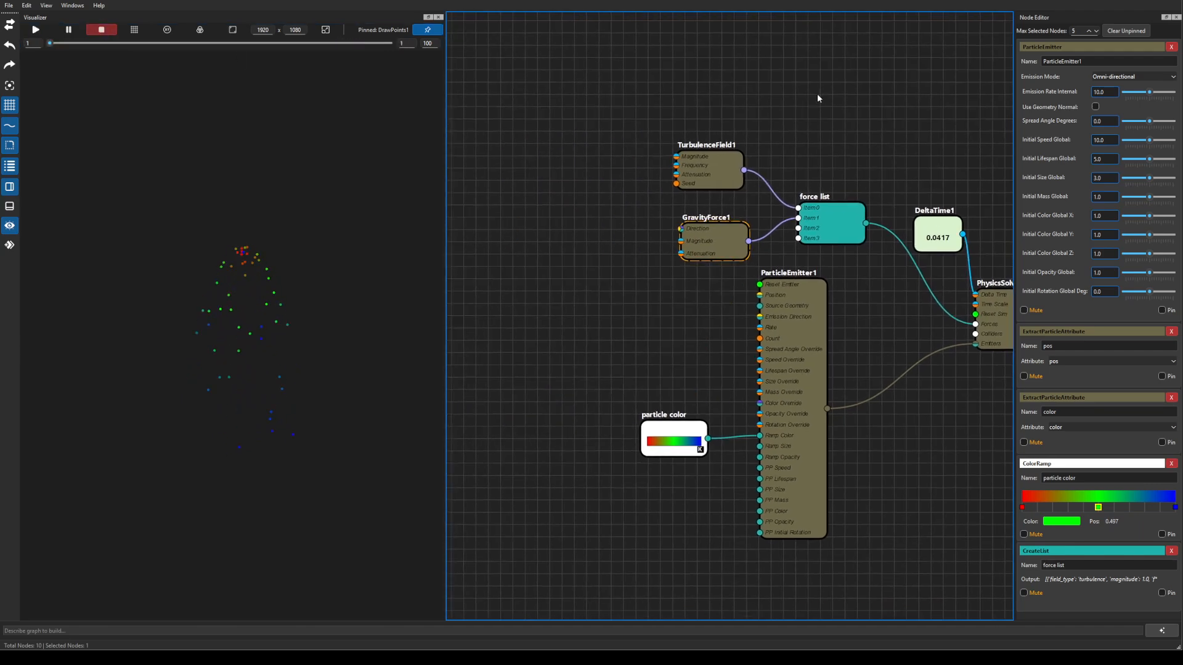
click(690, 161)
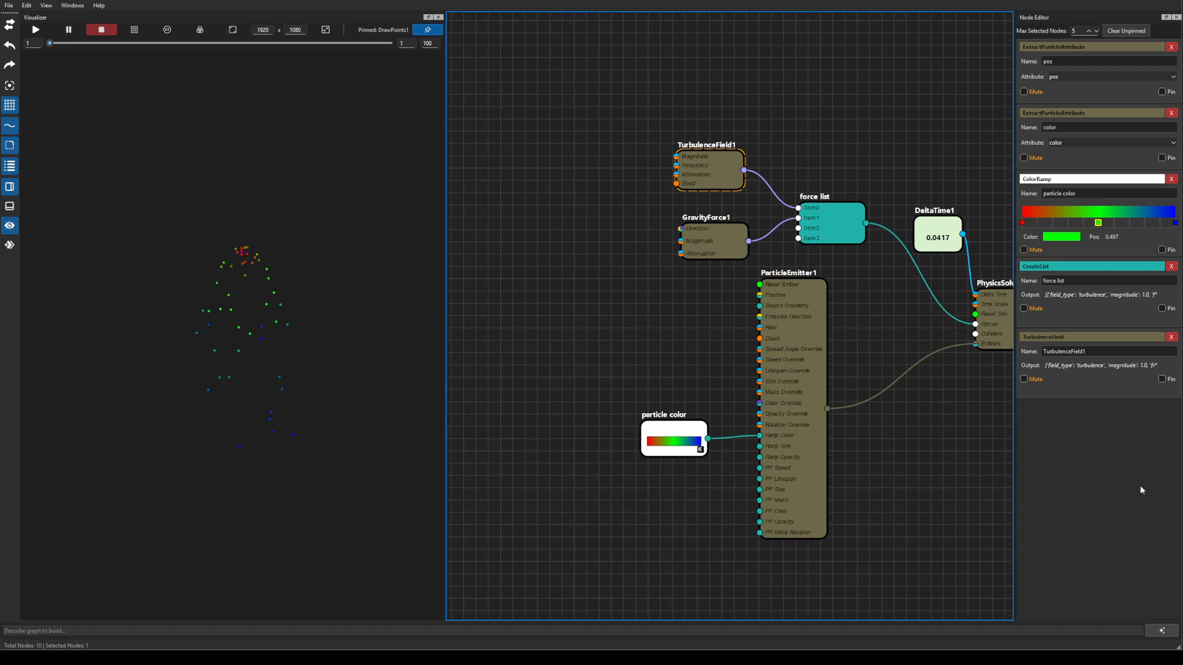
click(770, 362)
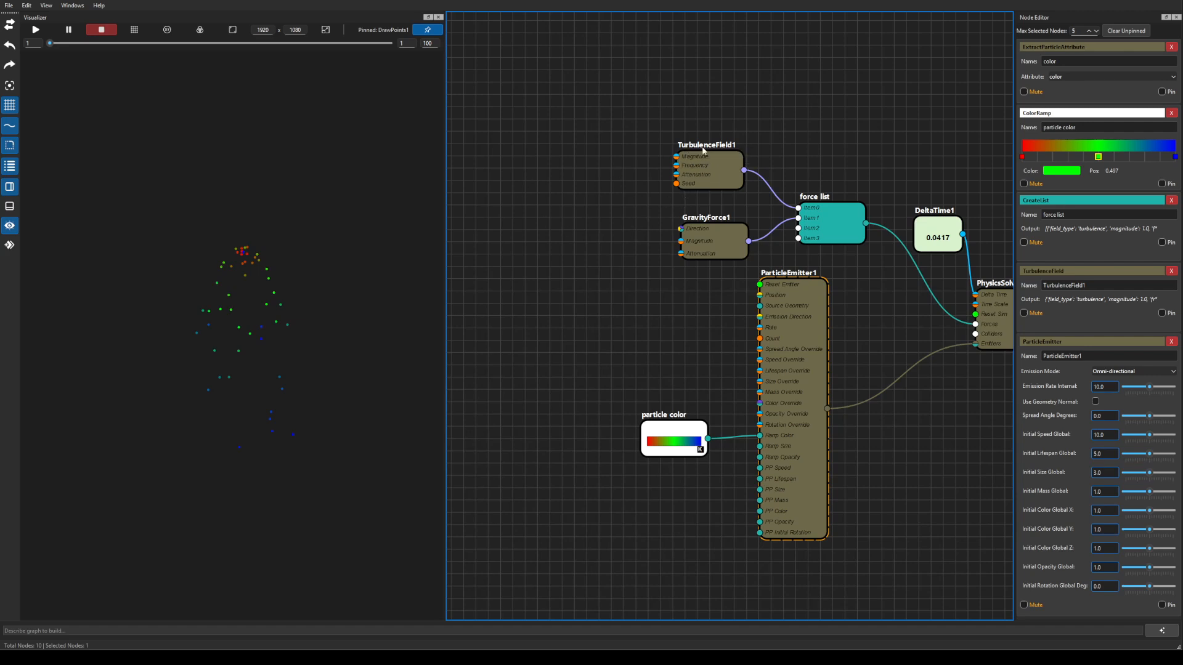
click(581, 165)
key(Tab)
text(float)
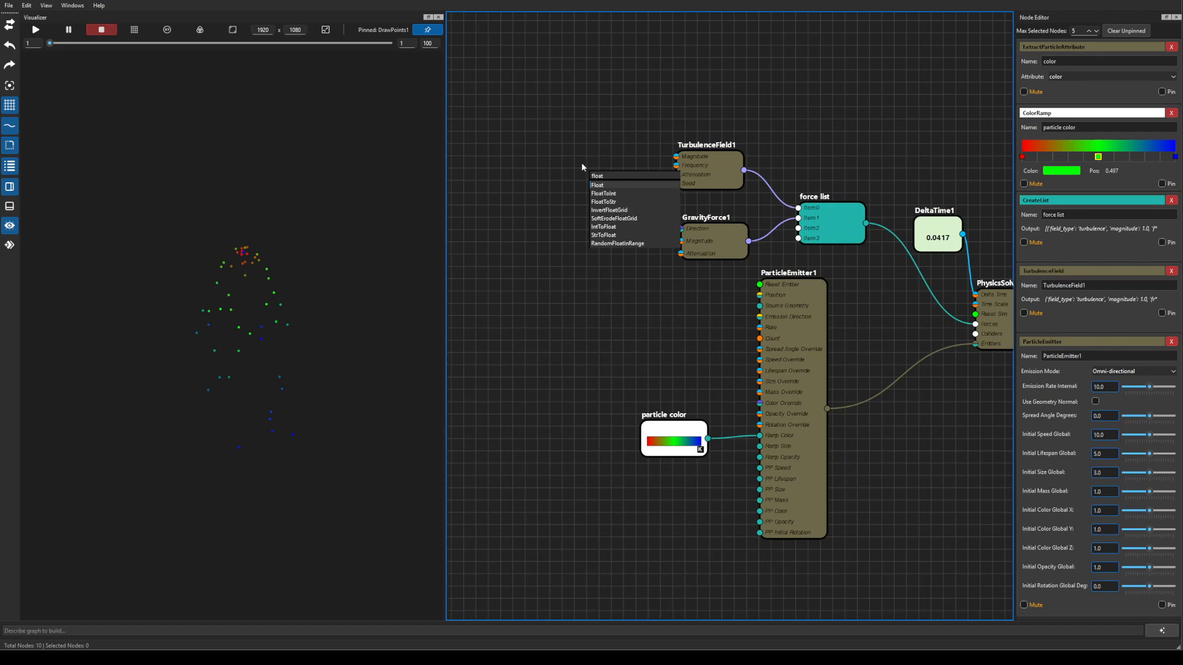
key(Return)
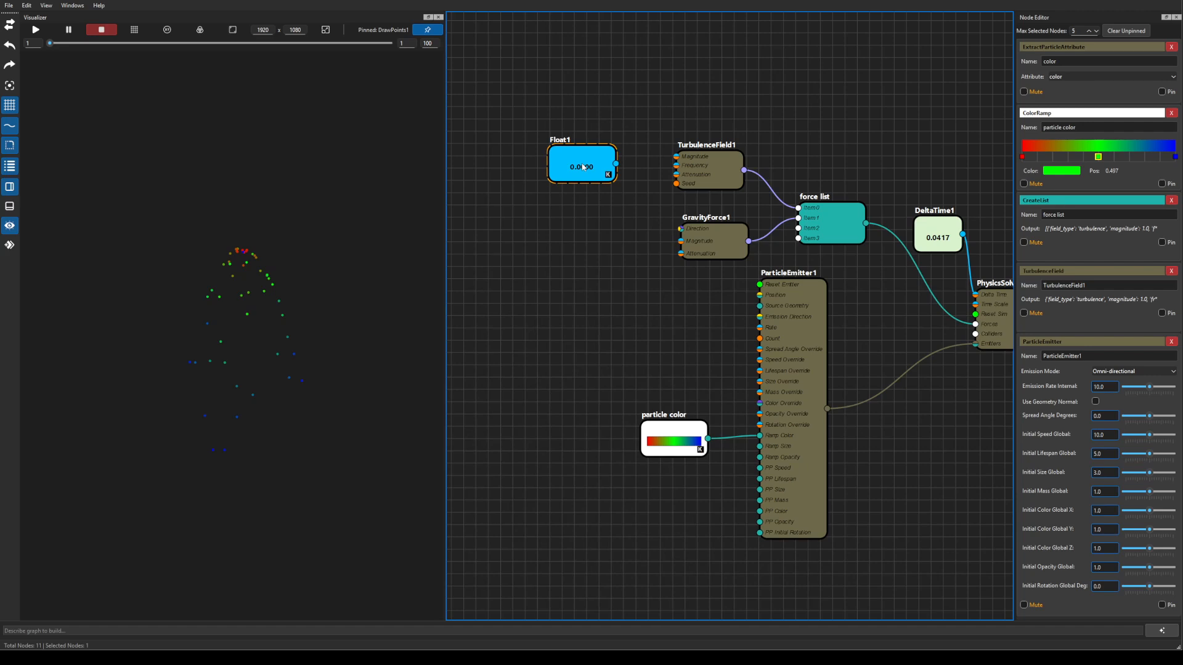
Rename the new Float node as "t mag"
drag(1073, 572, 942, 548)
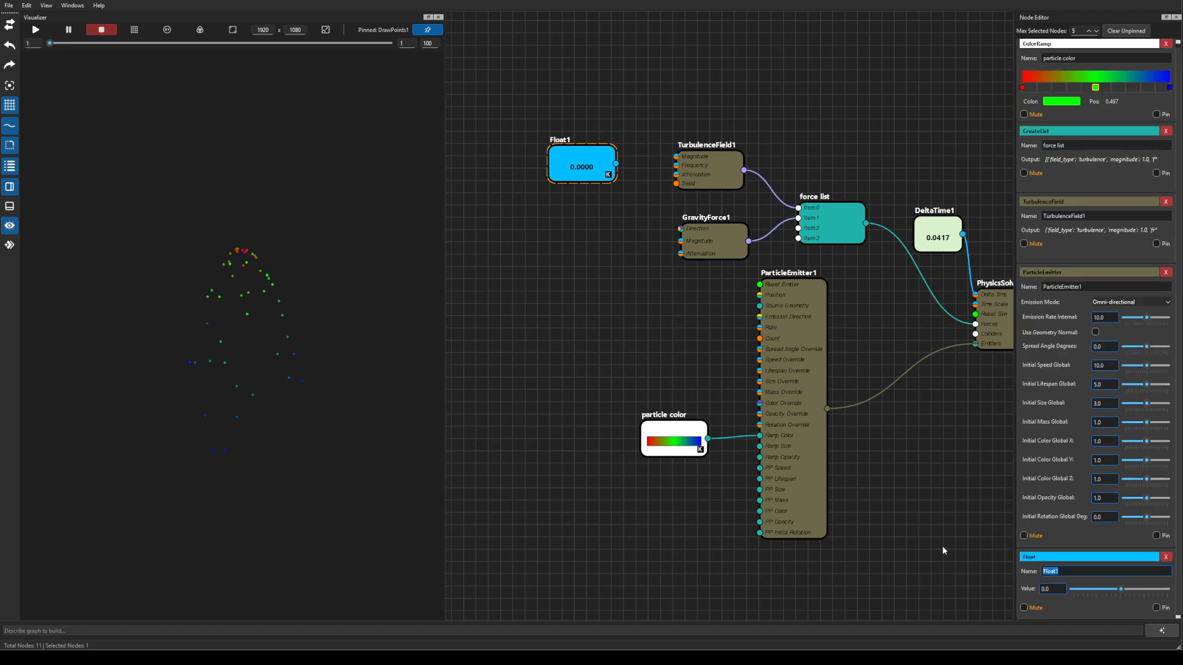
text(tim)
click(587, 169)
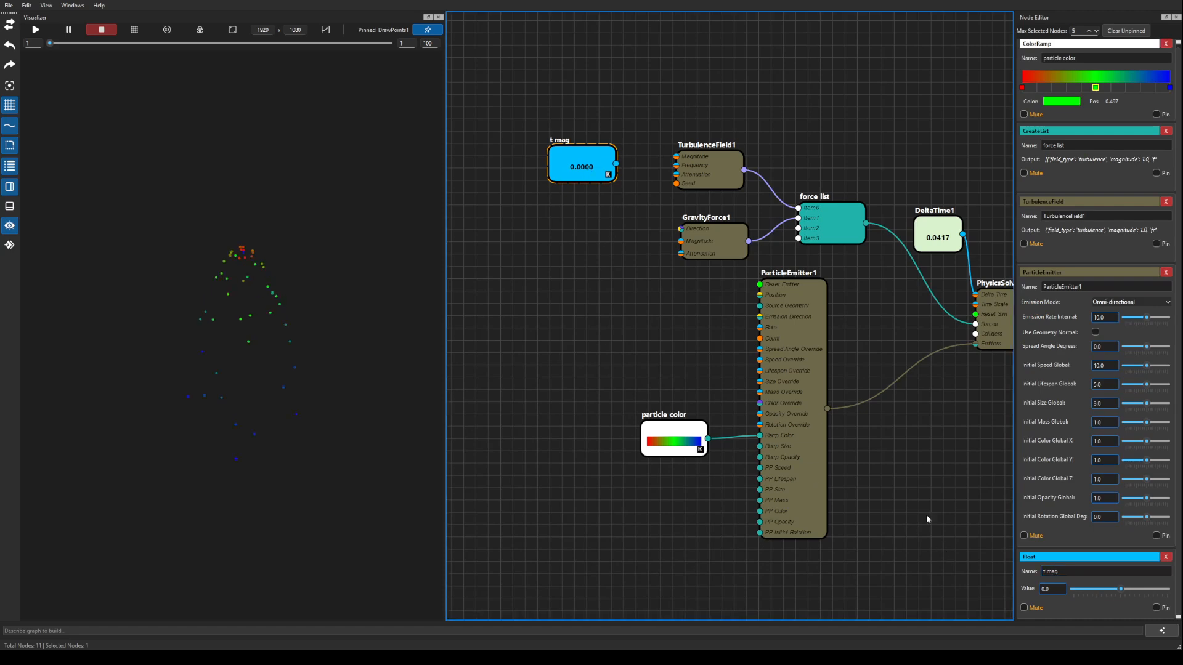
Set the t mag value to 35.0 and connect its output to TurbulenceField's Magnitude input
click(1052, 589)
text(35.0)
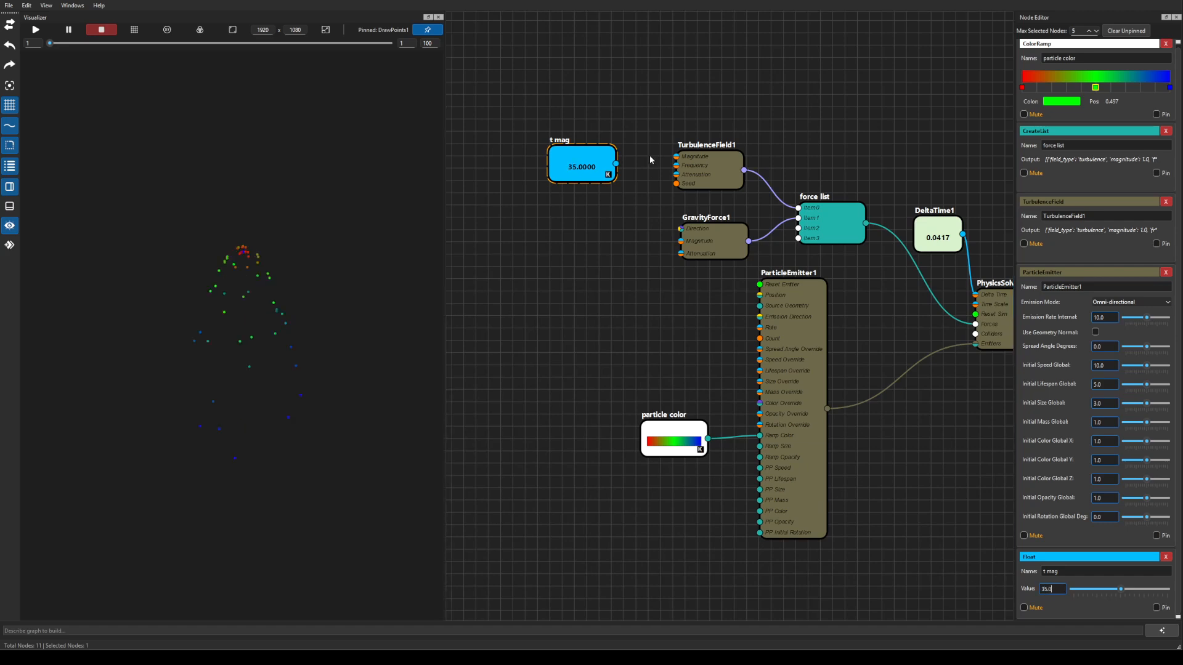
drag(616, 163, 677, 158)
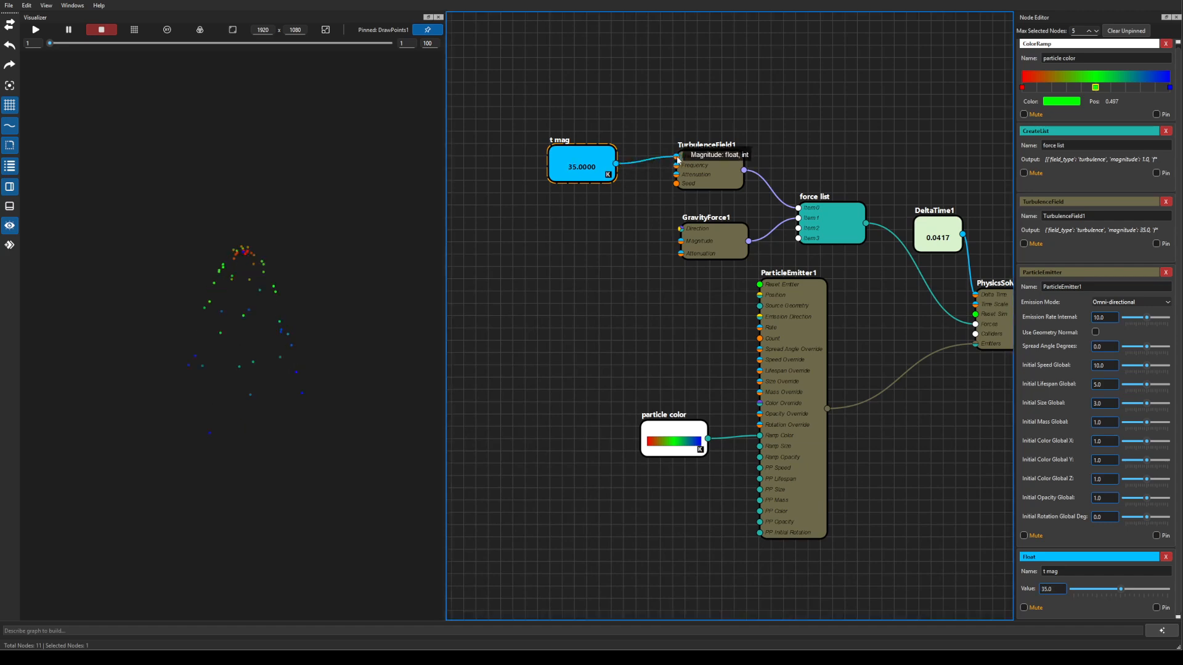
Play the simulation and mute GravityForce to preview the turbulence on its own
click(325, 150)
key(space)
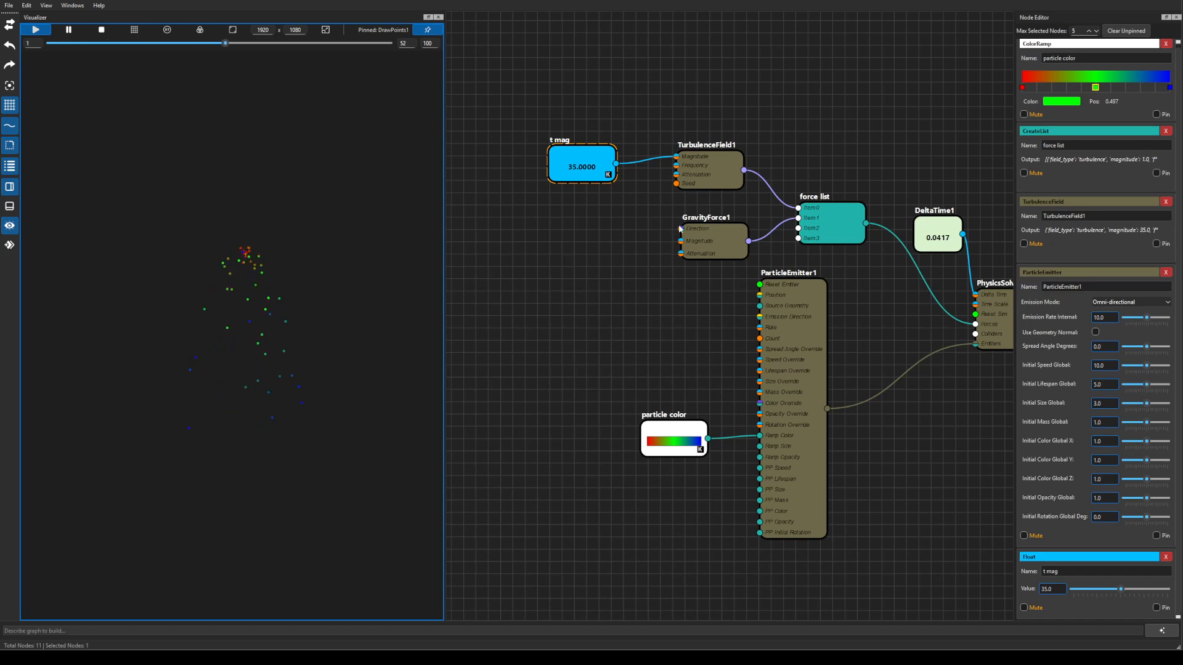
click(702, 242)
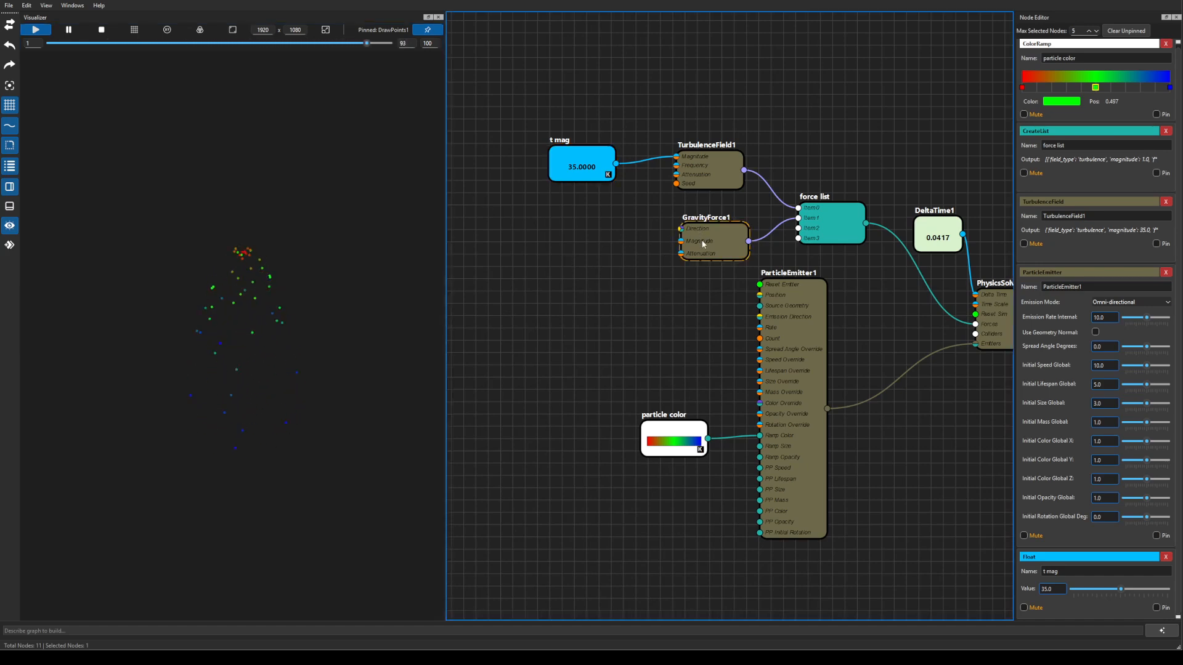
key(m)
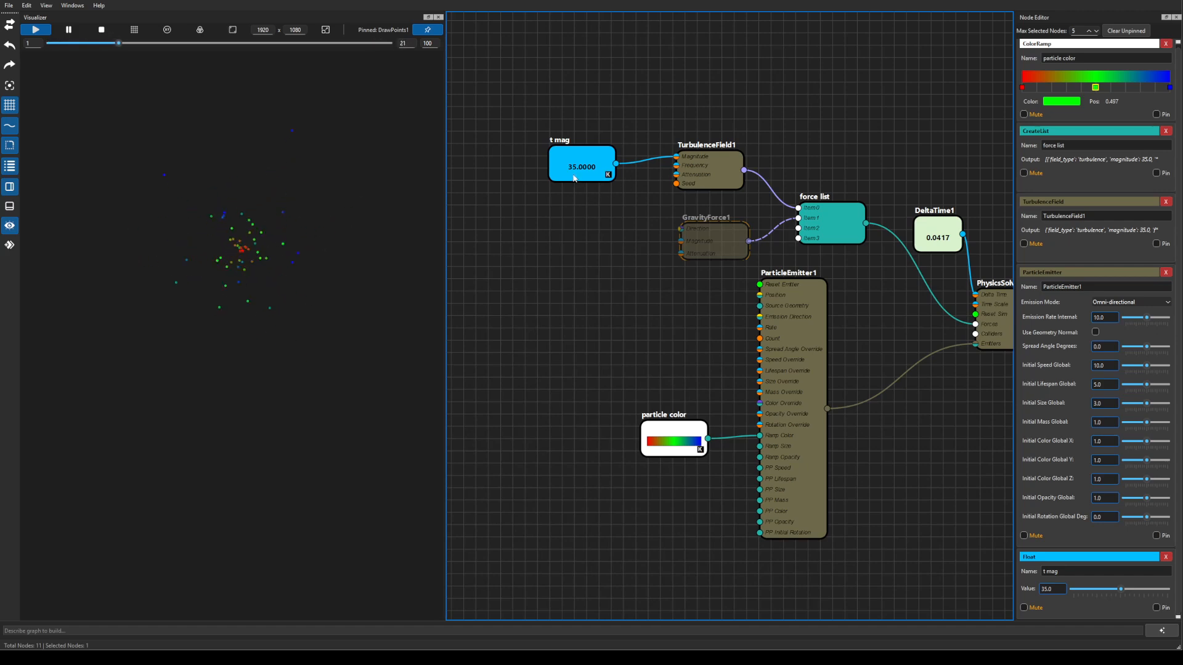
Mute TurbulenceField to preview the particles without any force, and restore it
click(711, 173)
key(m)
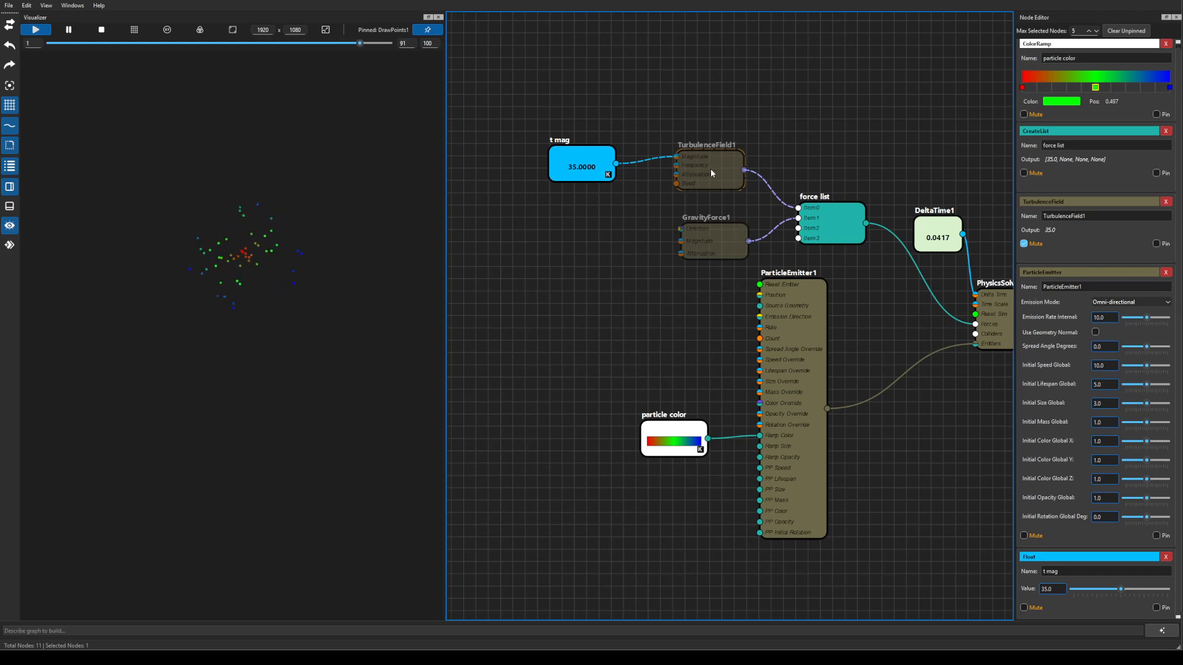
key(m)
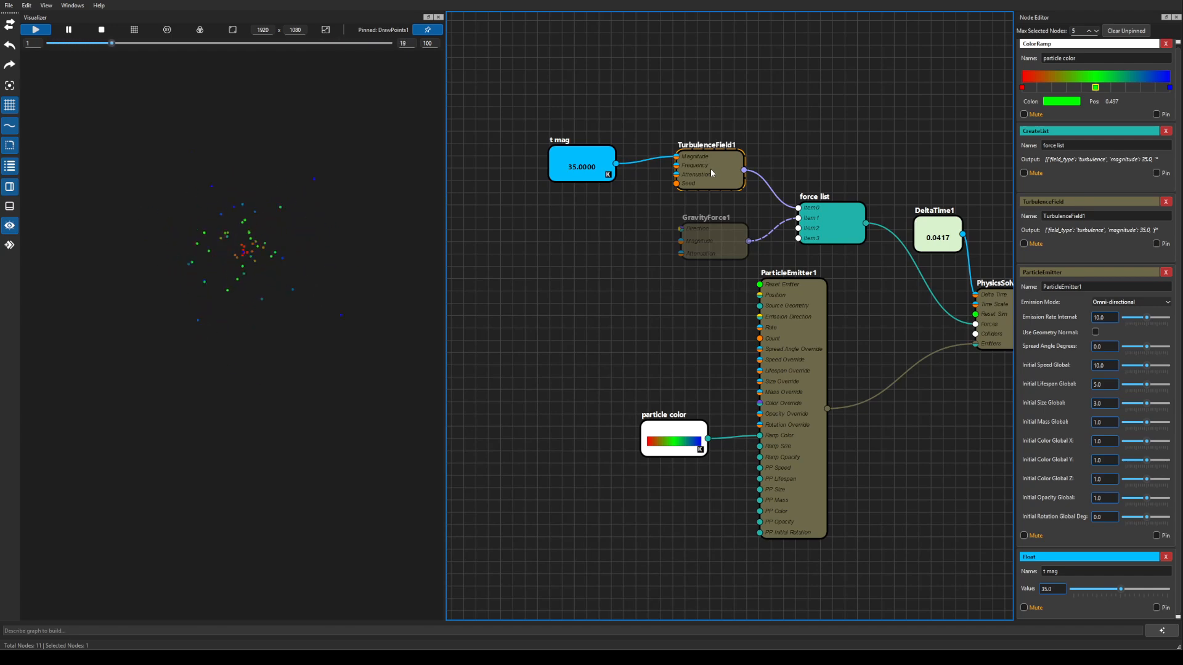
Unmute GravityForce to preview it together with the turbulence, and stop the playback
click(703, 245)
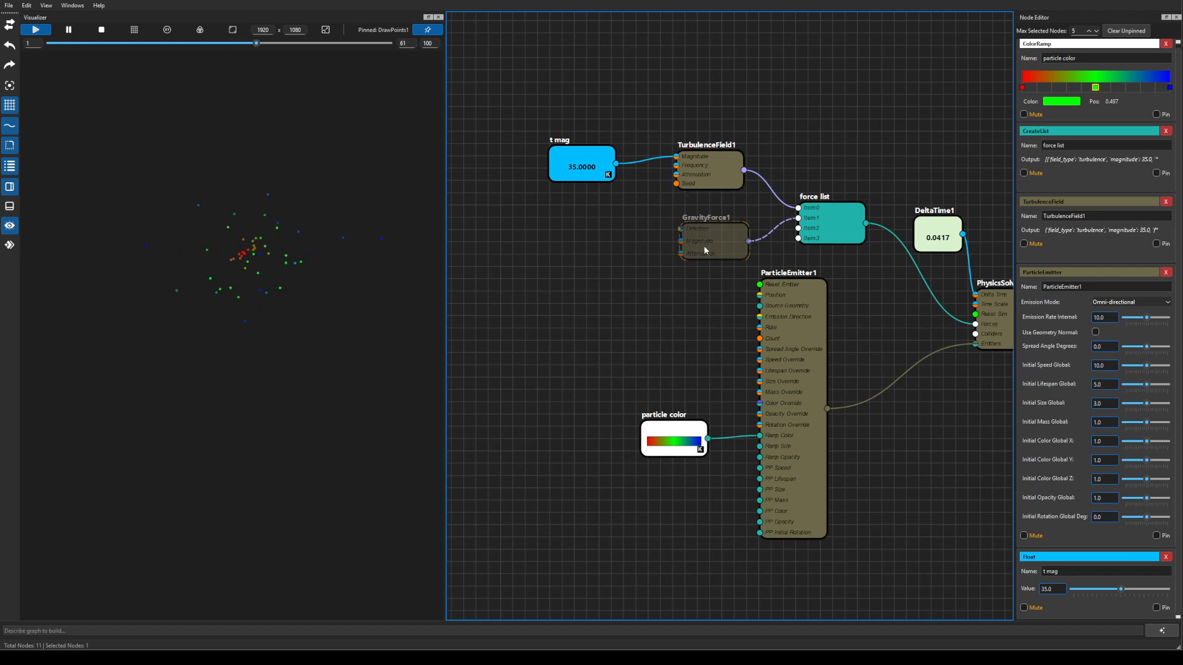
key(m)
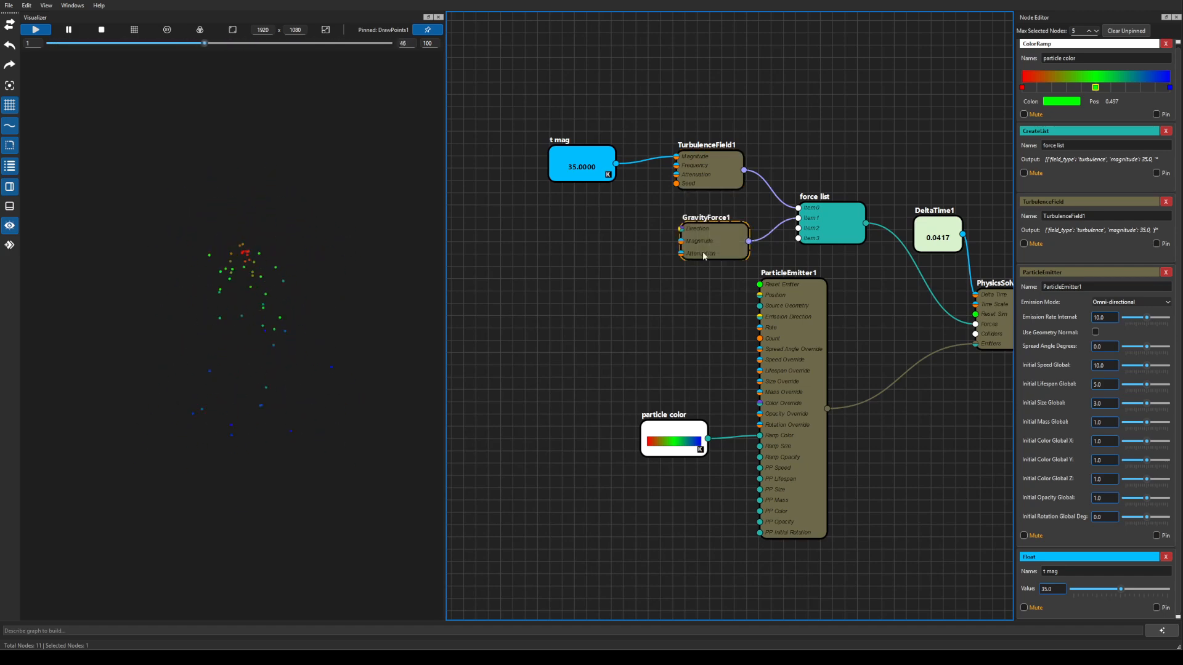
drag(879, 425, 811, 364)
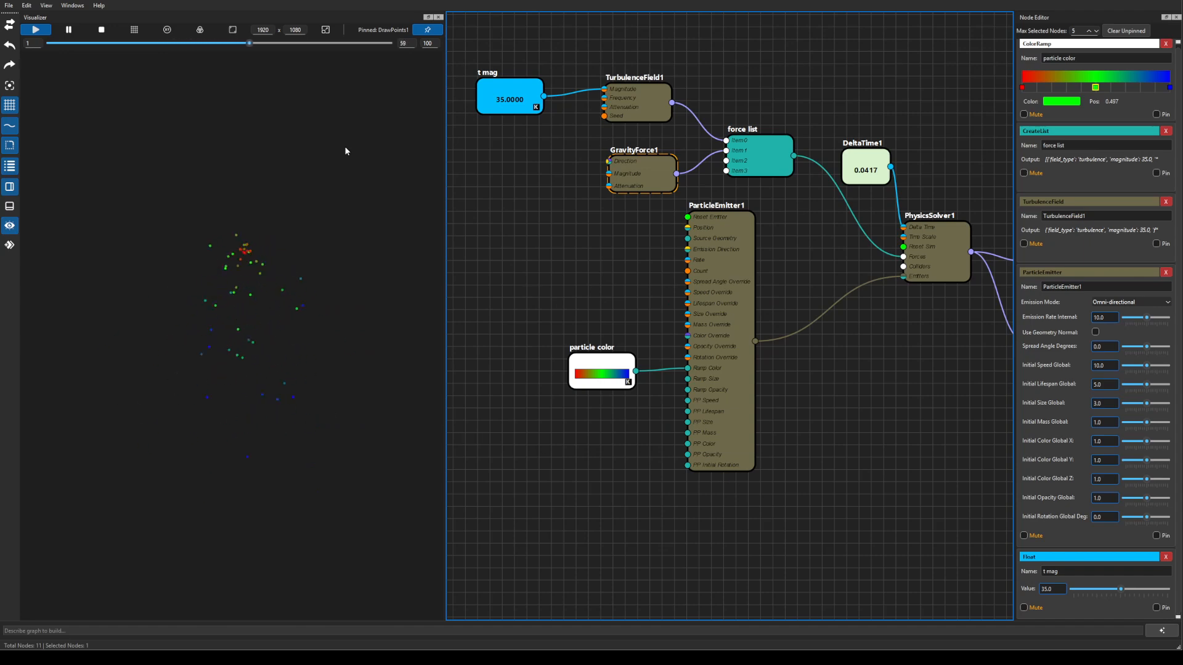
click(102, 30)
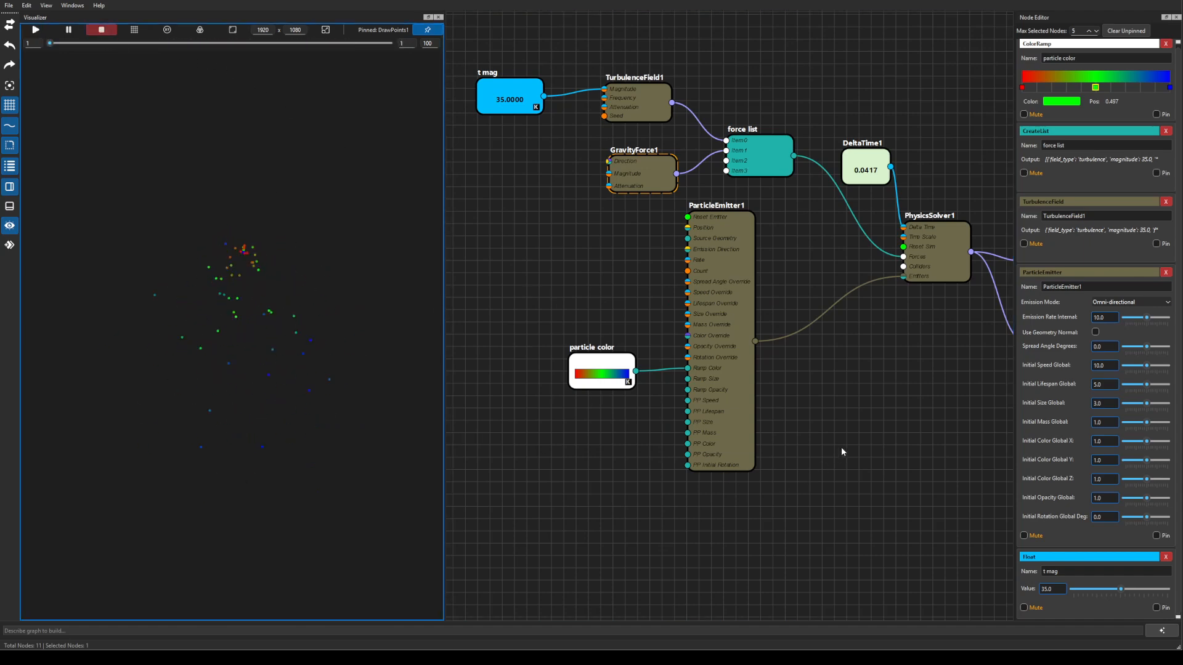
Add a Rectangle node and place it below ParticleEmitter
drag(842, 451, 745, 414)
right_click(745, 413)
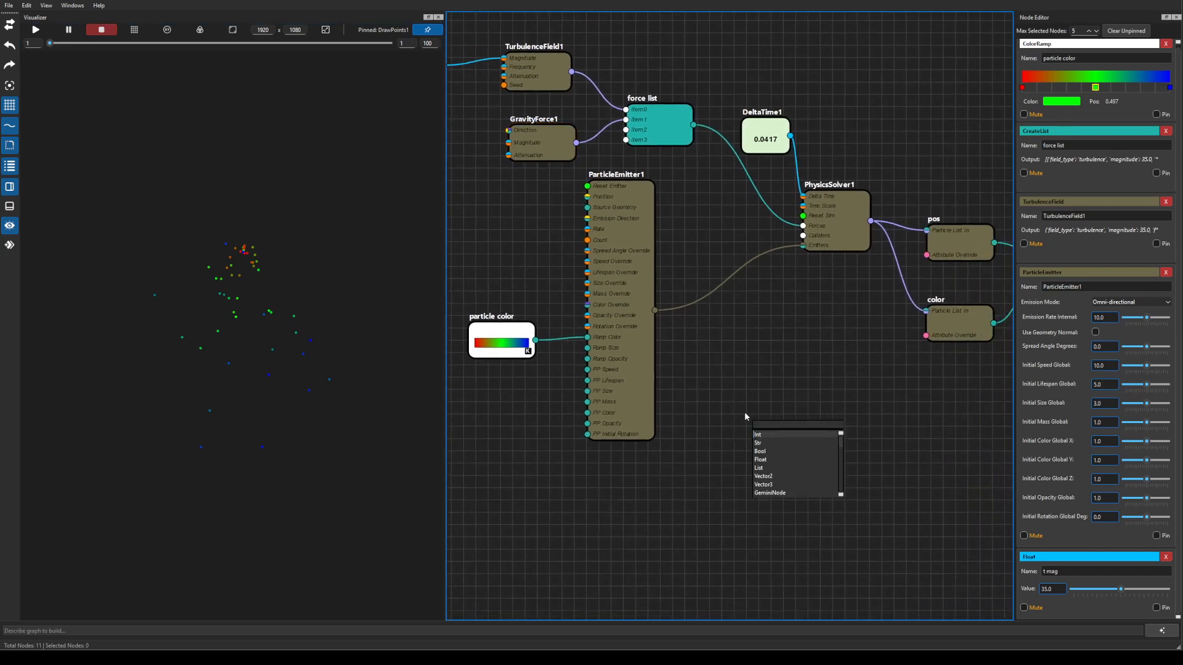
text(rec)
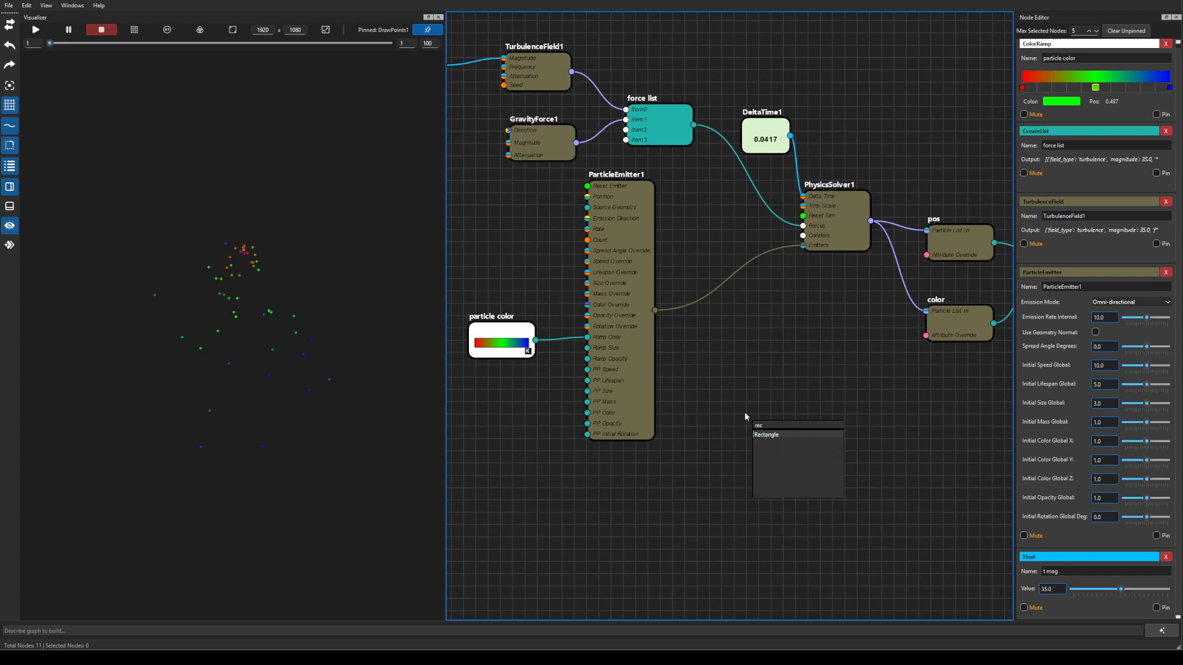
key(Return)
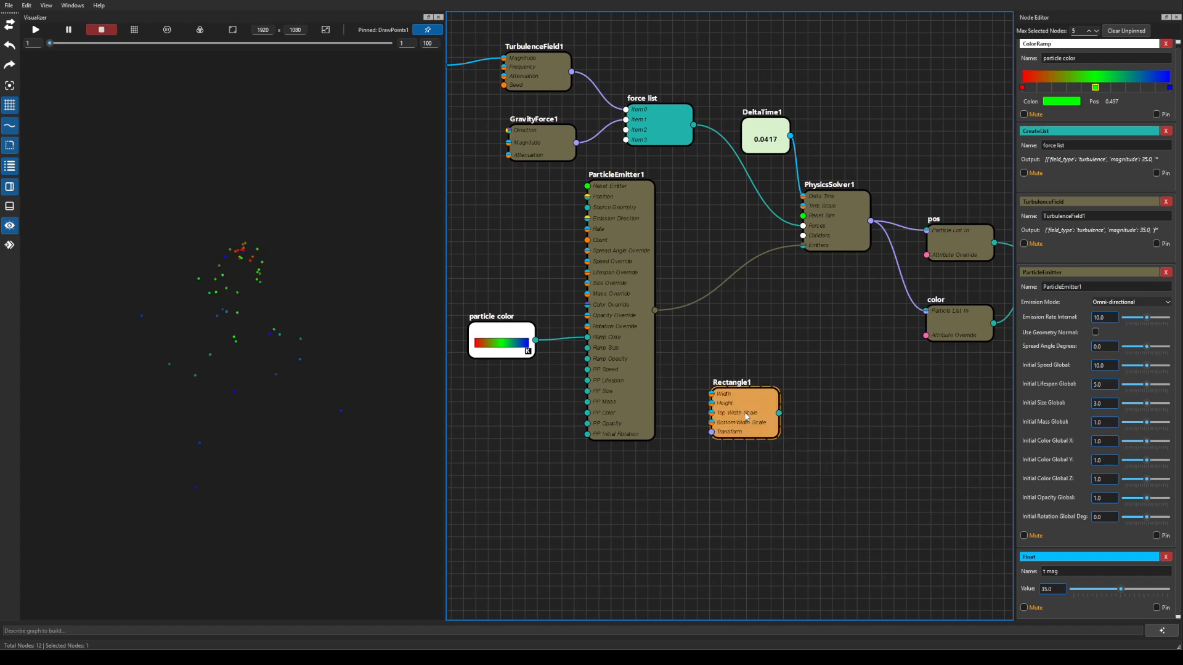
drag(745, 410, 715, 486)
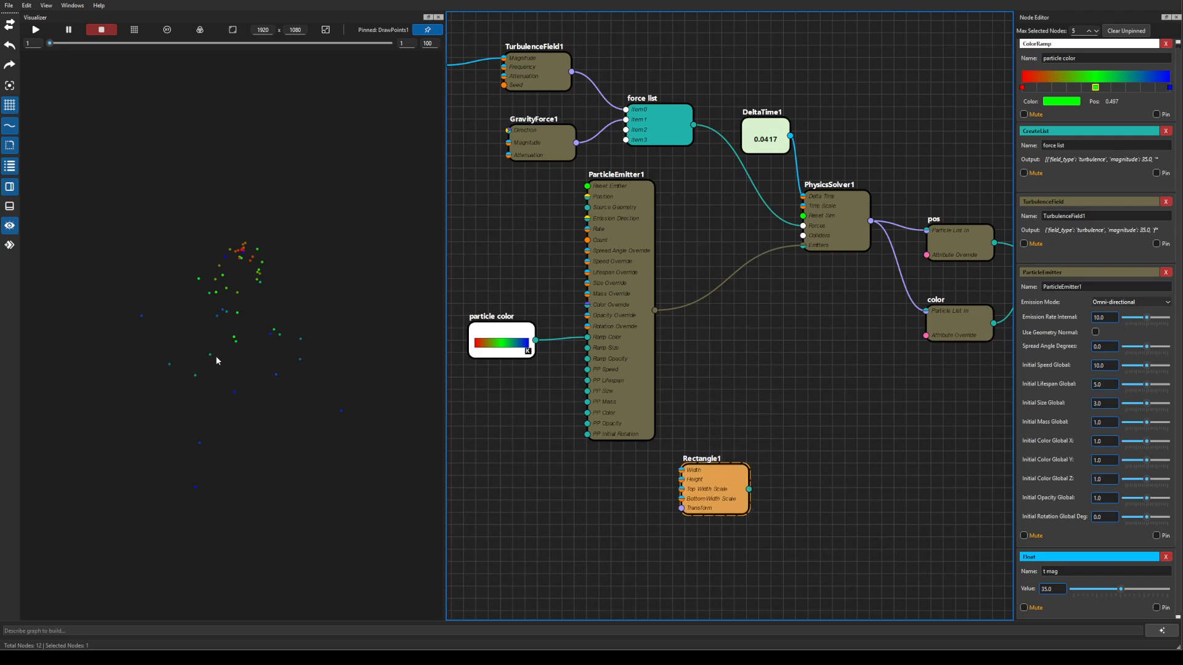
drag(888, 400, 729, 365)
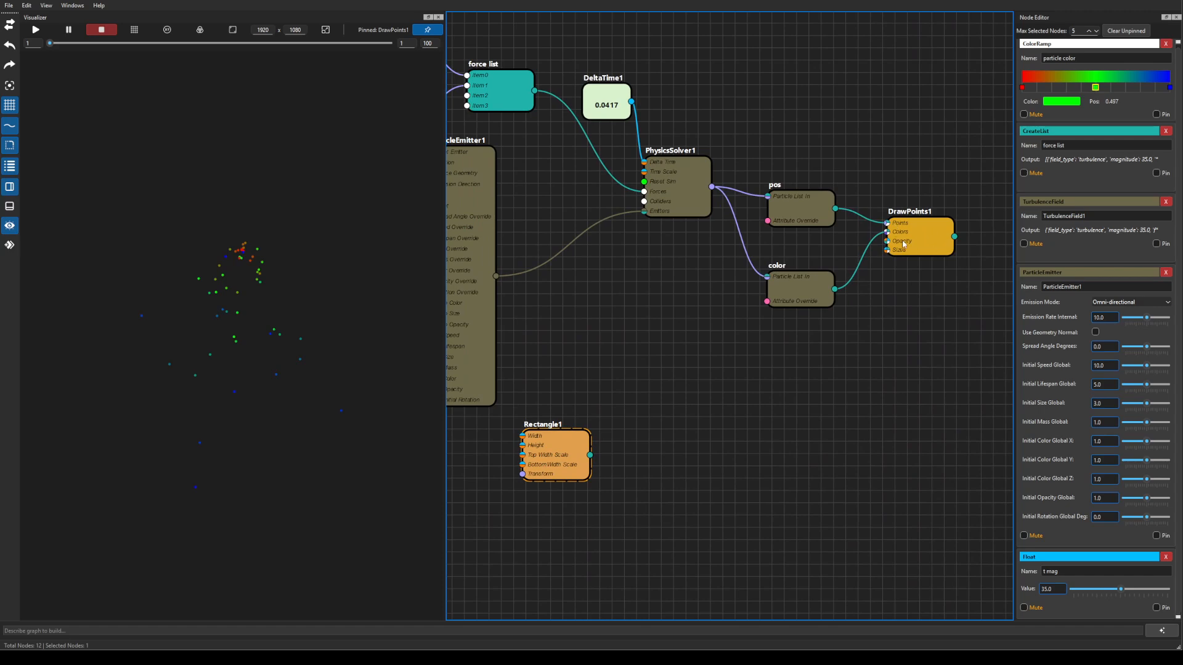
click(722, 428)
drag(556, 457, 464, 466)
drag(643, 424, 781, 393)
drag(592, 435, 583, 437)
drag(721, 432, 646, 430)
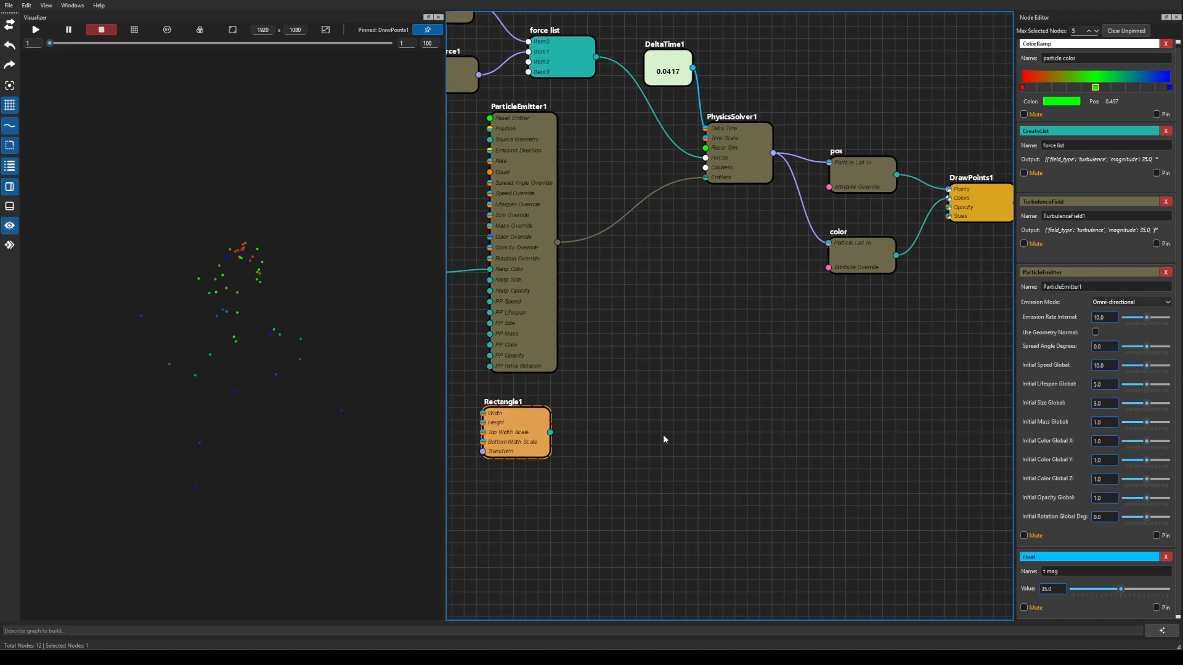
Add a DrawPolygons node to the right of Rectangle and connect Rectangle's output to its Polygons input
click(664, 438)
key(Tab)
text(dr)
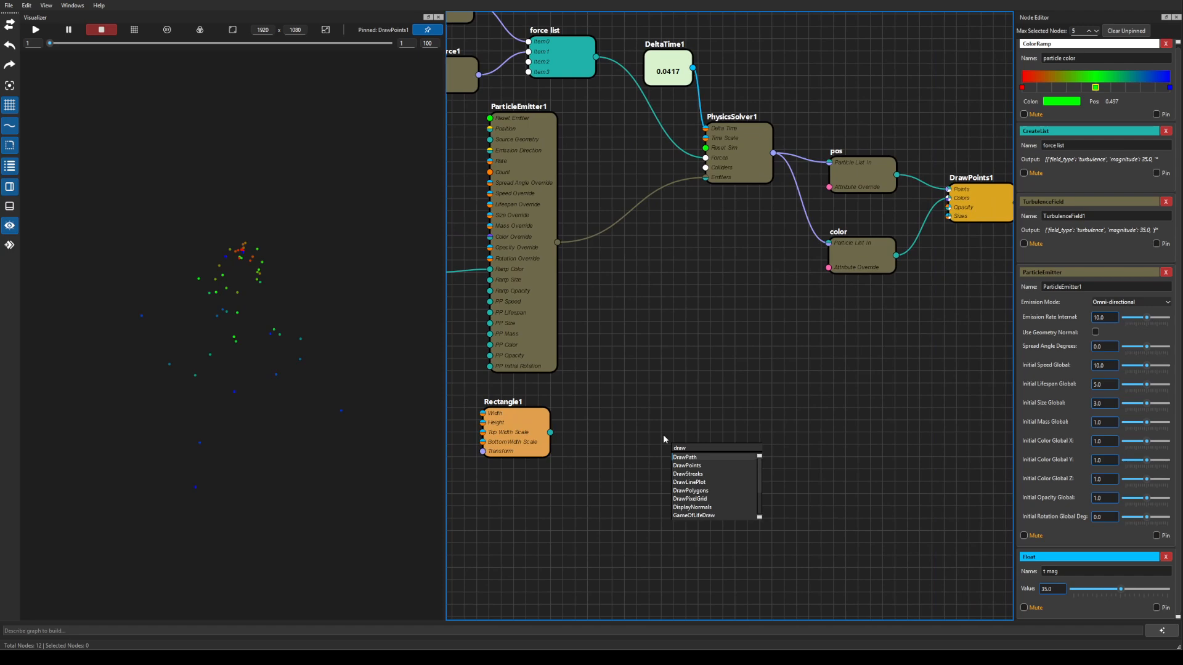
text(aw)
key(Down)
key(Down)
key(Down)
key(Down)
key(Return)
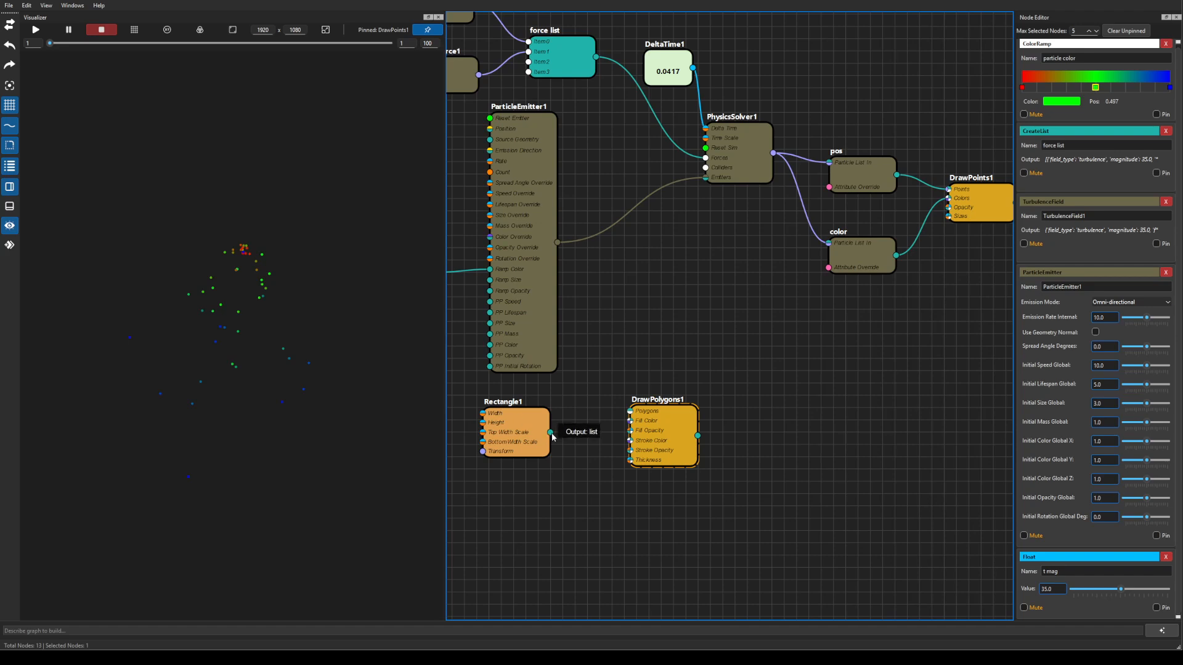
drag(550, 431, 896, 452)
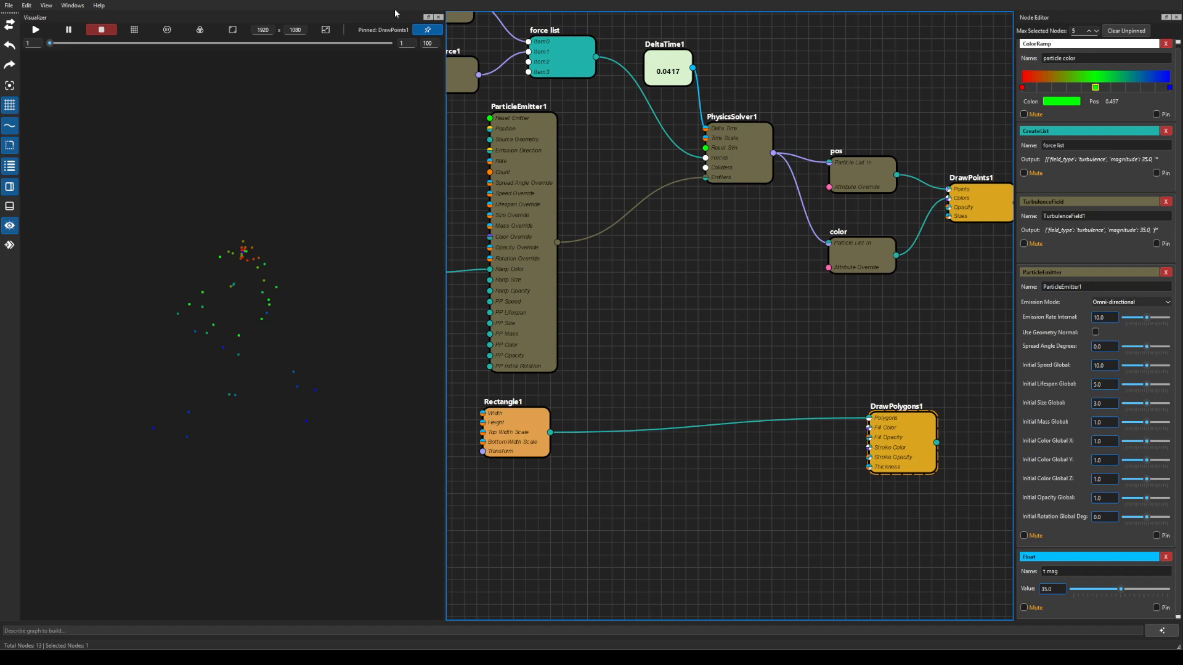
Unpin DrawPoints from the visualizer and switch between DrawPoints and DrawPolygons to compare their displays
drag(949, 283, 854, 289)
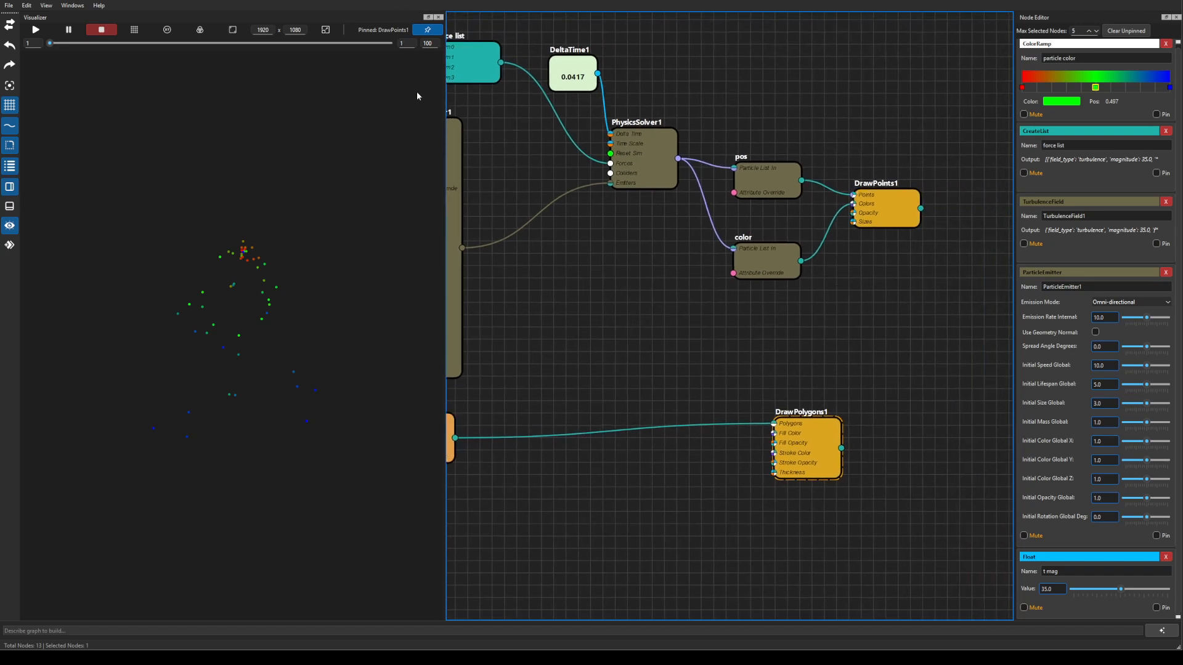
click(427, 30)
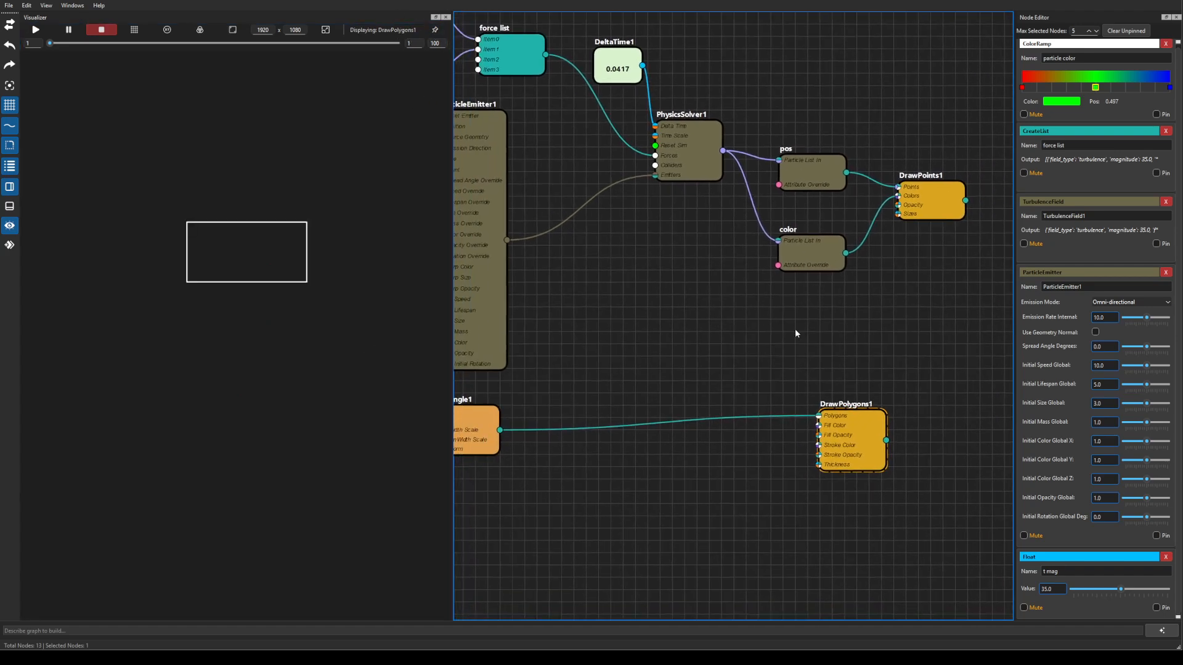
click(938, 202)
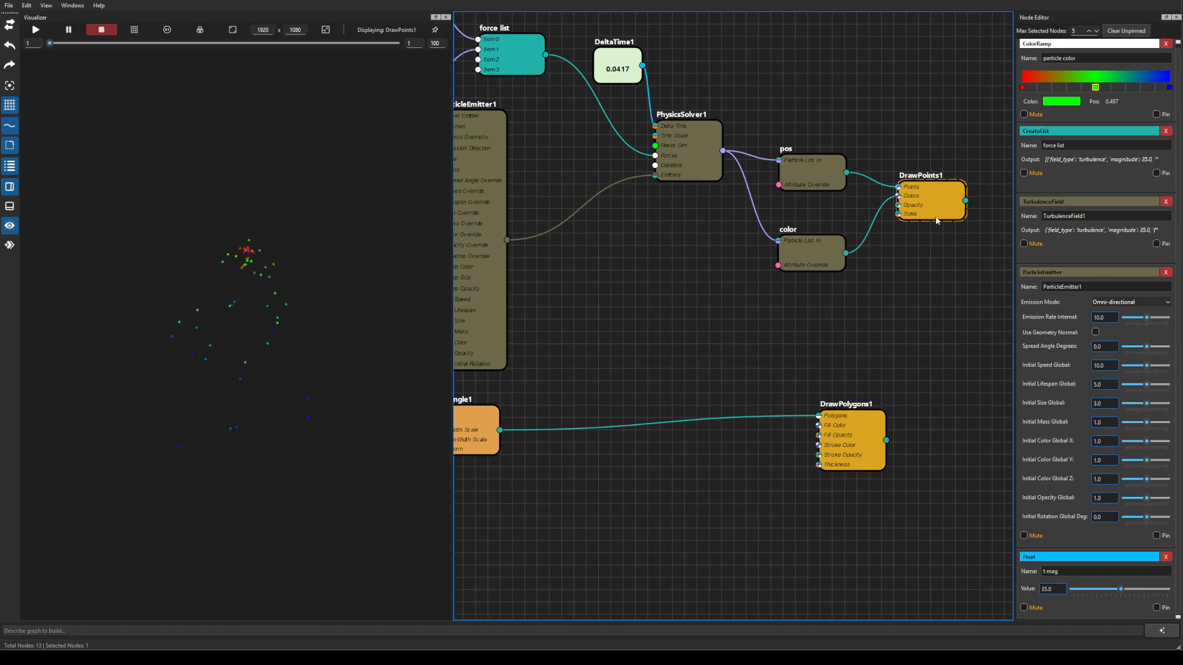
click(858, 445)
click(934, 196)
click(859, 438)
click(932, 183)
click(860, 444)
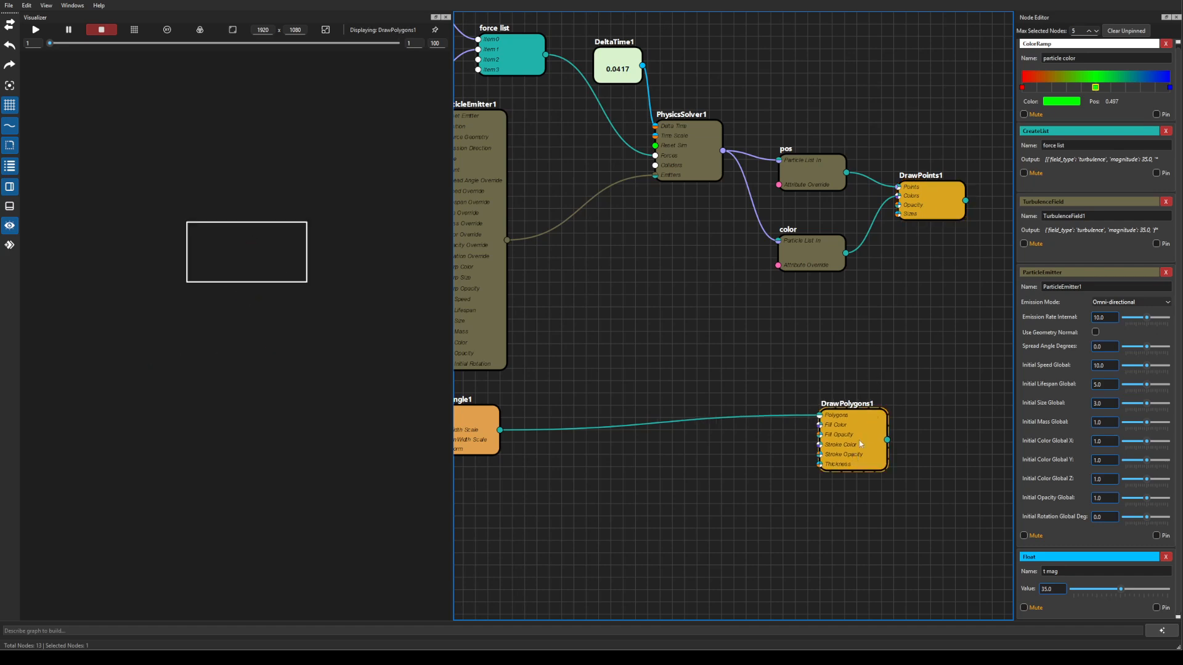
click(938, 182)
Add a CombineDrawLayers node and connect DrawPoints to its Layer 0 and DrawPolygons to its Layer 1
scroll(930, 370, down, 1)
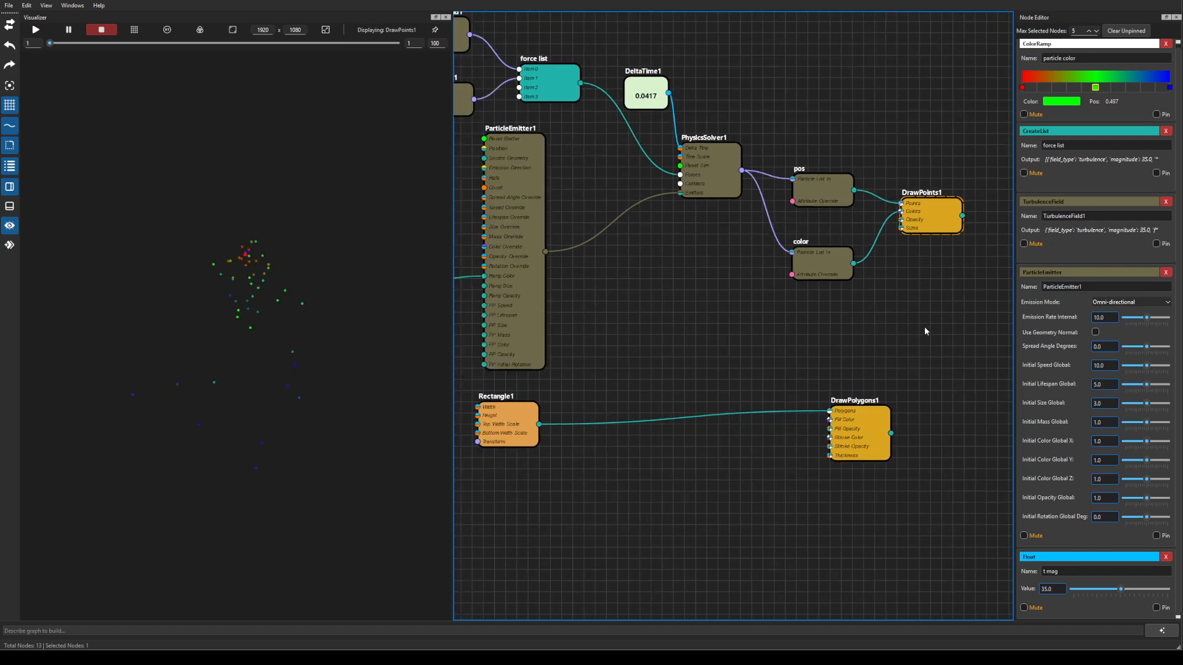
drag(924, 330, 762, 306)
right_click(833, 356)
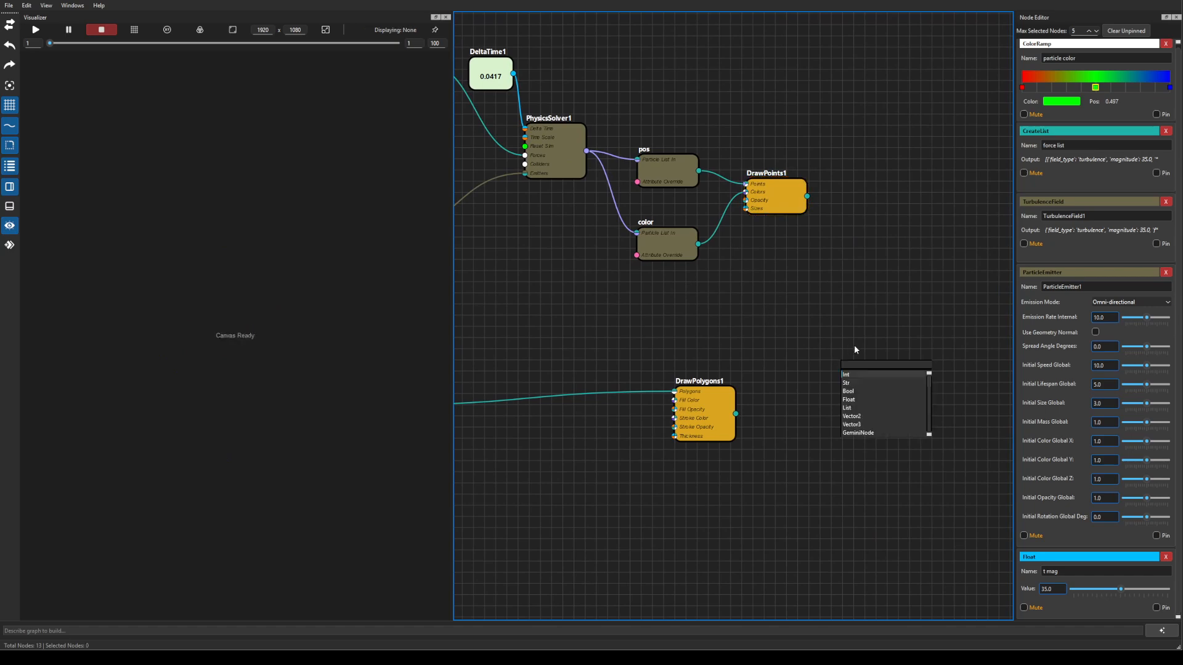
text(com)
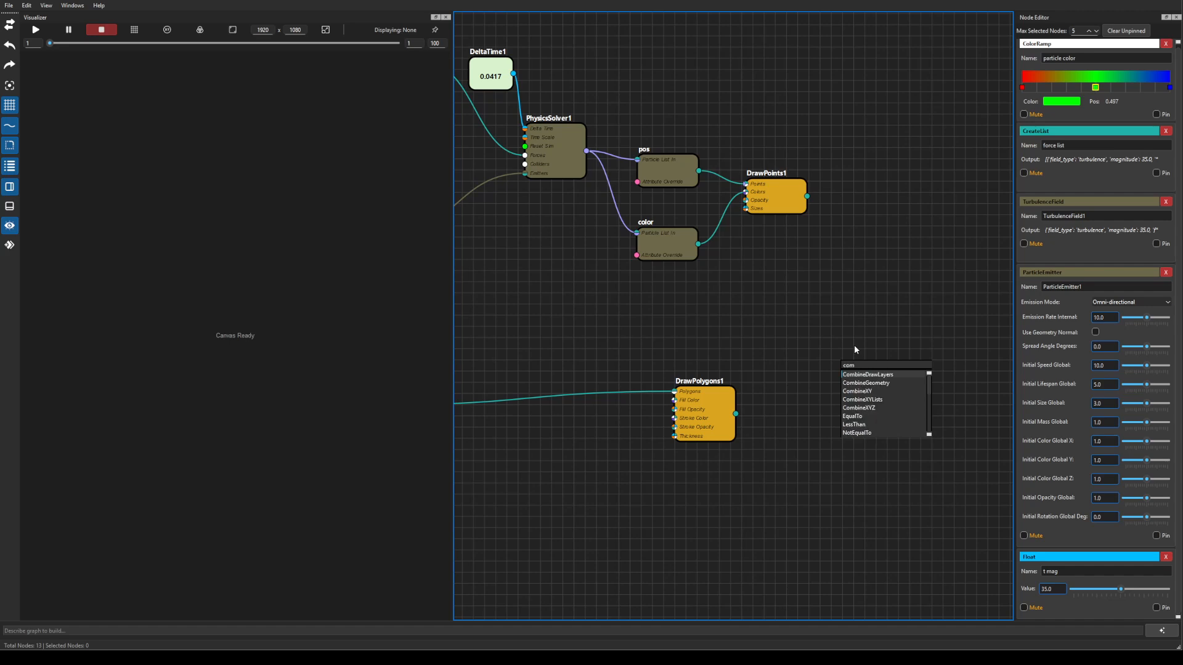
key(Return)
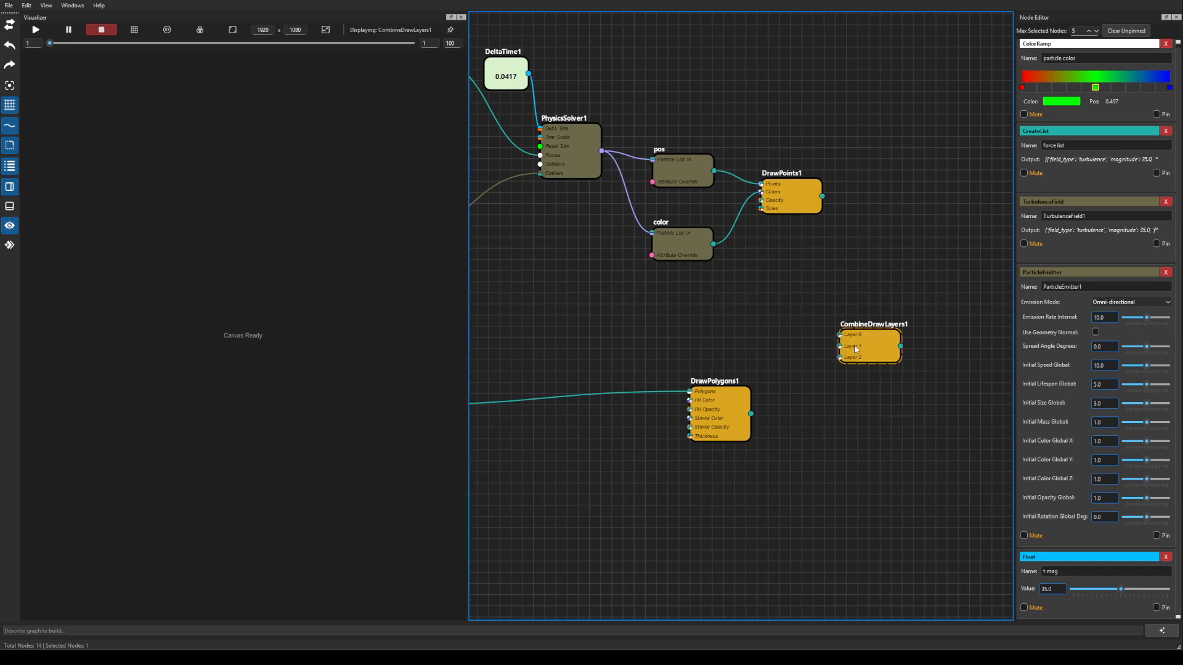
drag(859, 335, 886, 277)
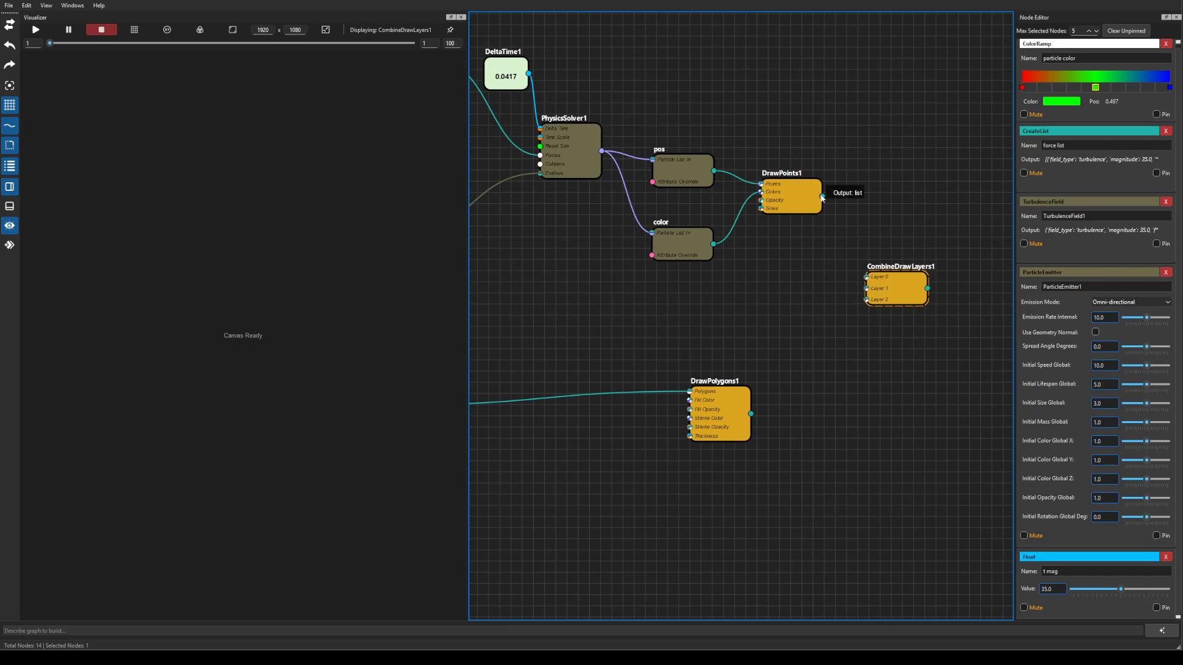
drag(824, 197, 867, 277)
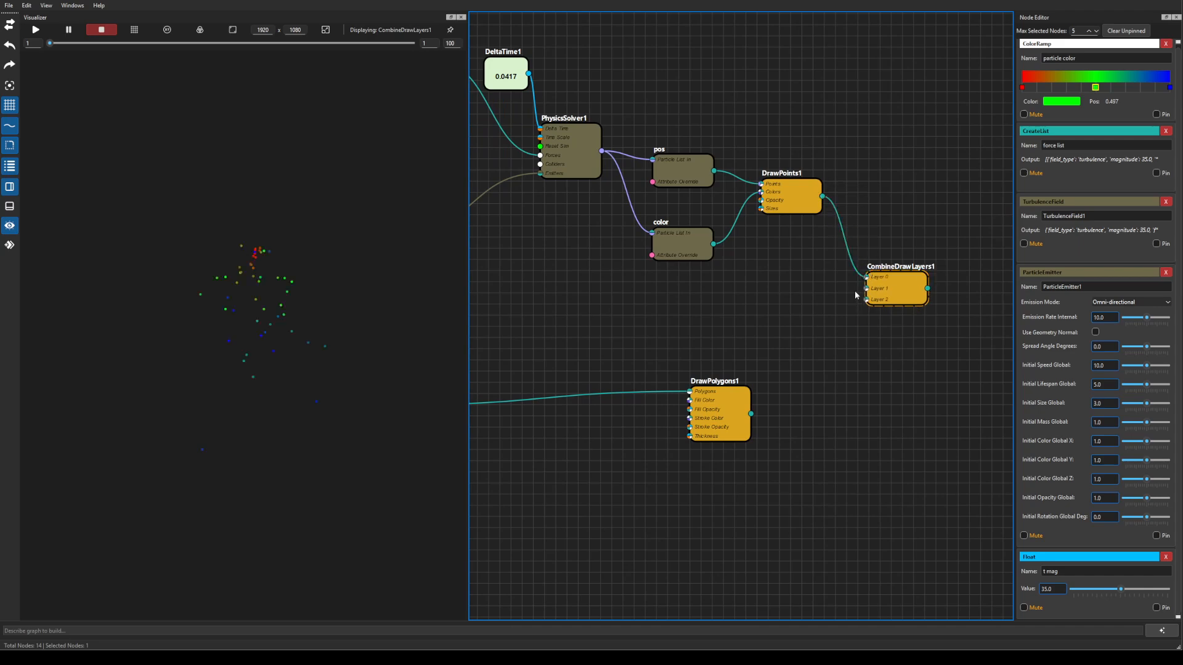
drag(722, 406, 867, 289)
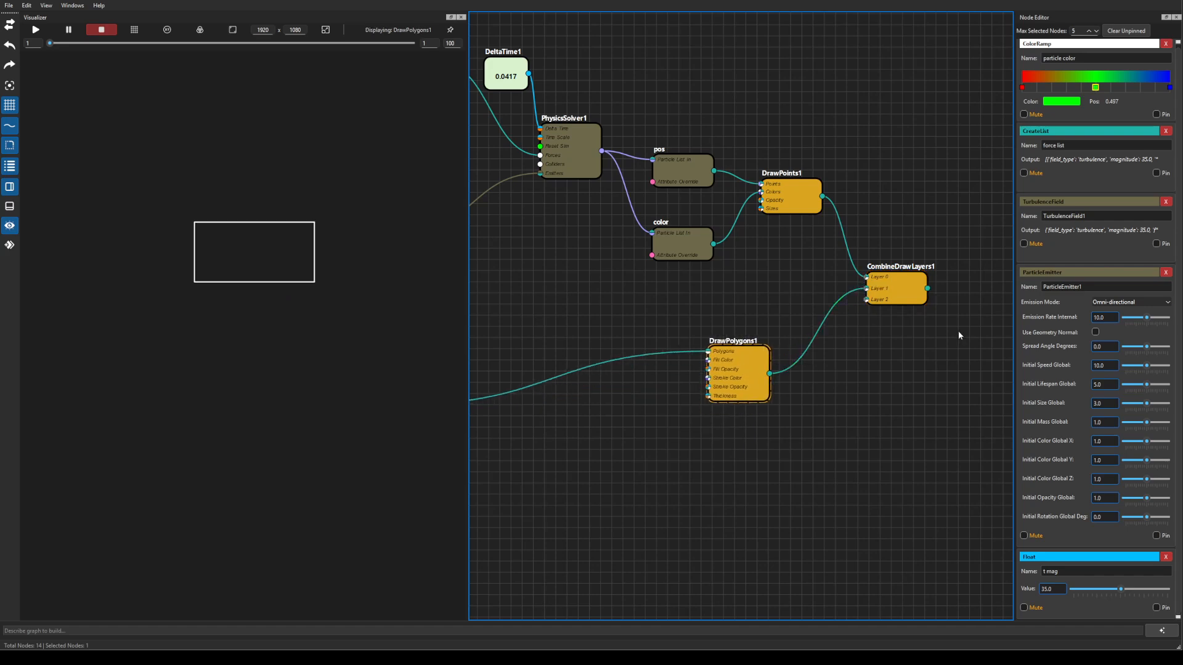
Pin CombineDrawLayers in the visualizer and briefly play the simulation to preview the particles together with the rectangle
click(899, 292)
click(450, 30)
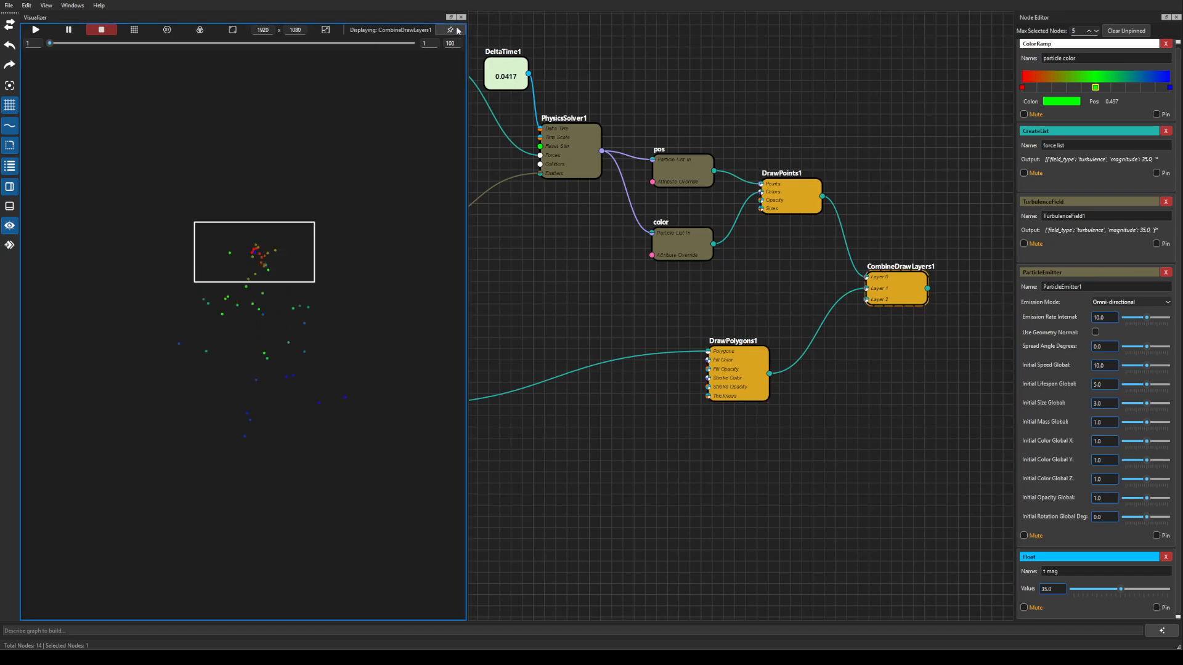
scroll(724, 306, down, 2)
drag(659, 317, 790, 285)
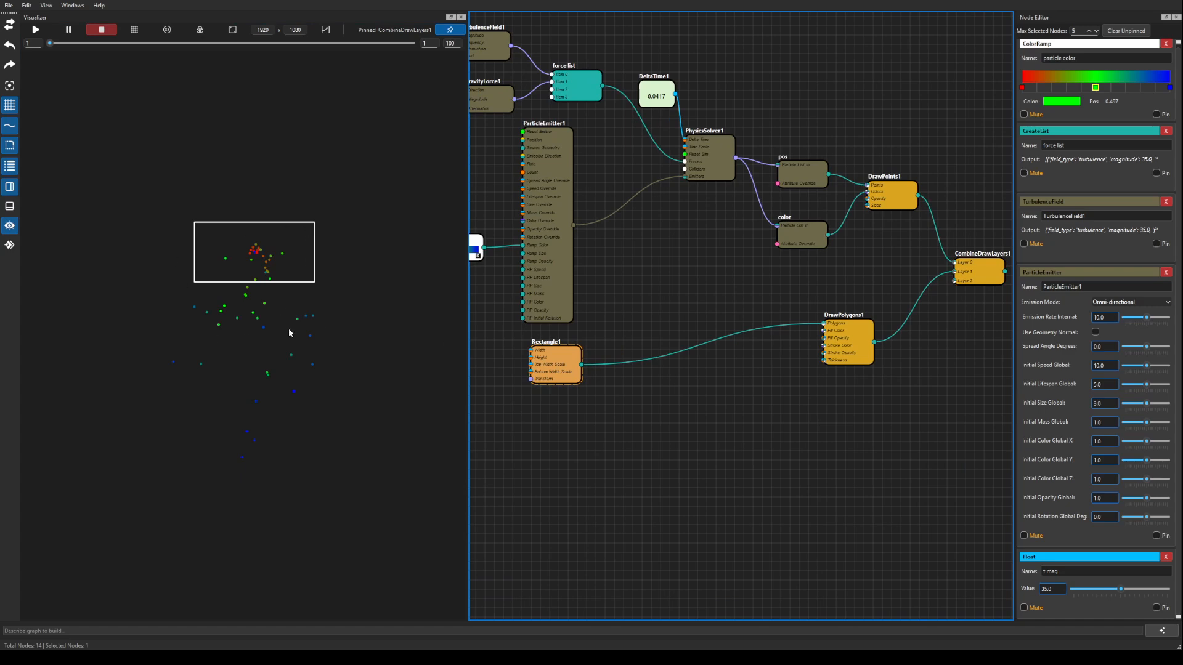
click(35, 30)
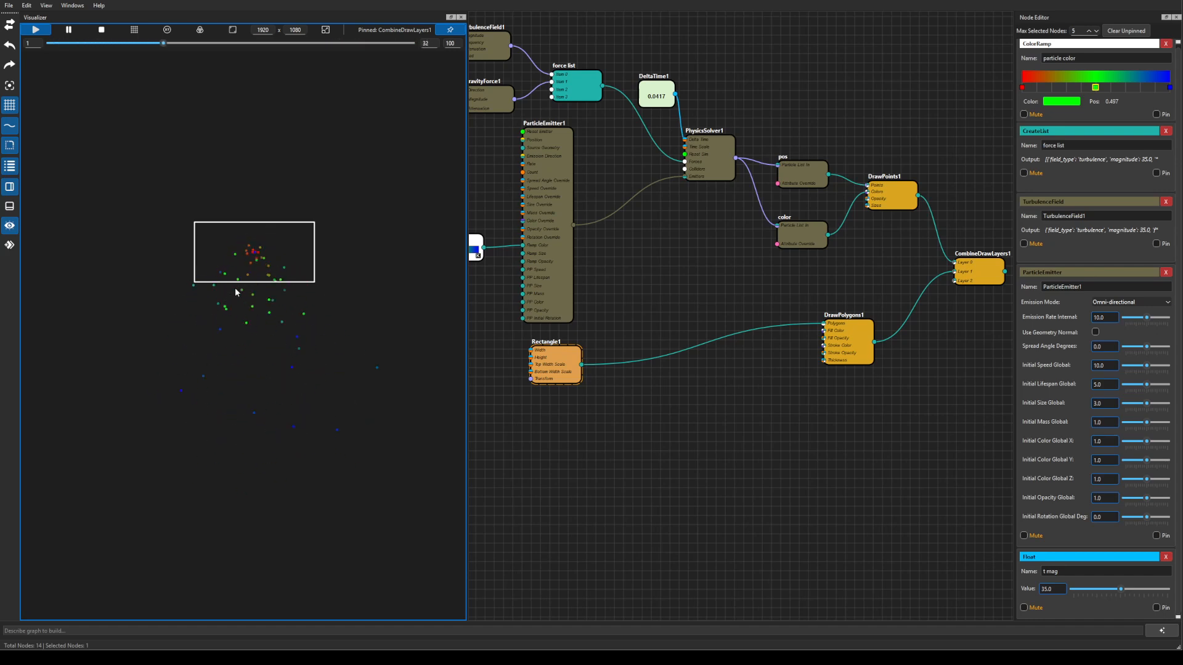
click(101, 30)
Add a Transform node, connect its output to Rectangle's Transform input, and place it just left of Rectangle
drag(581, 466, 764, 443)
scroll(693, 463, up, 3)
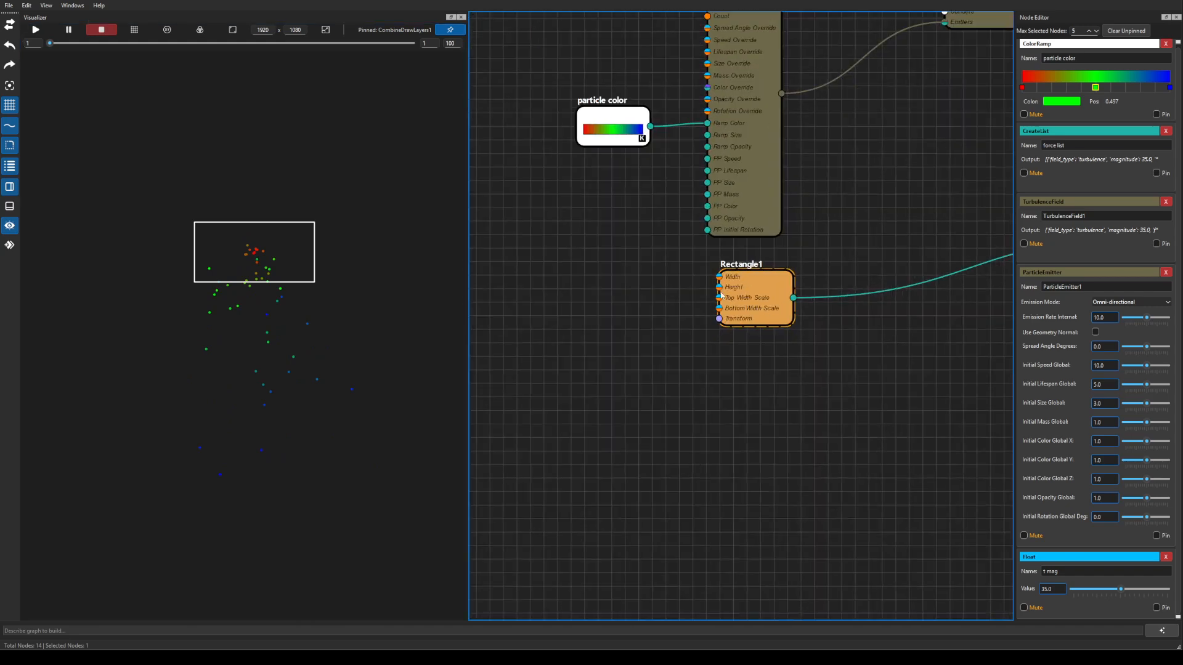
click(552, 327)
key(Tab)
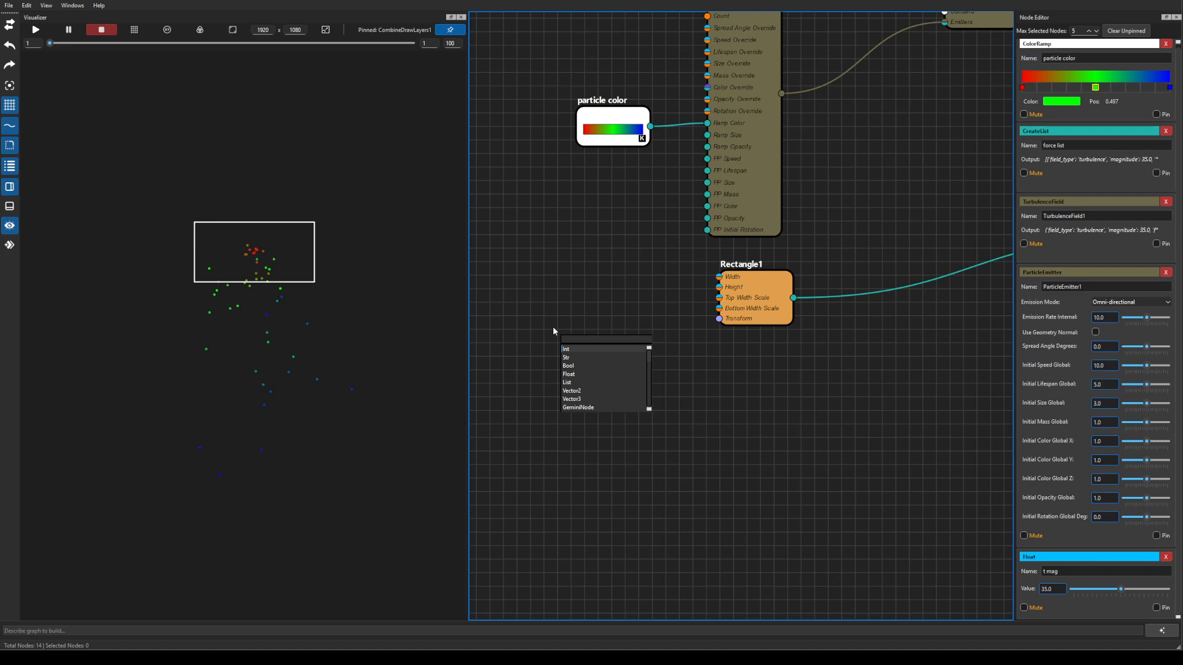
text(tran)
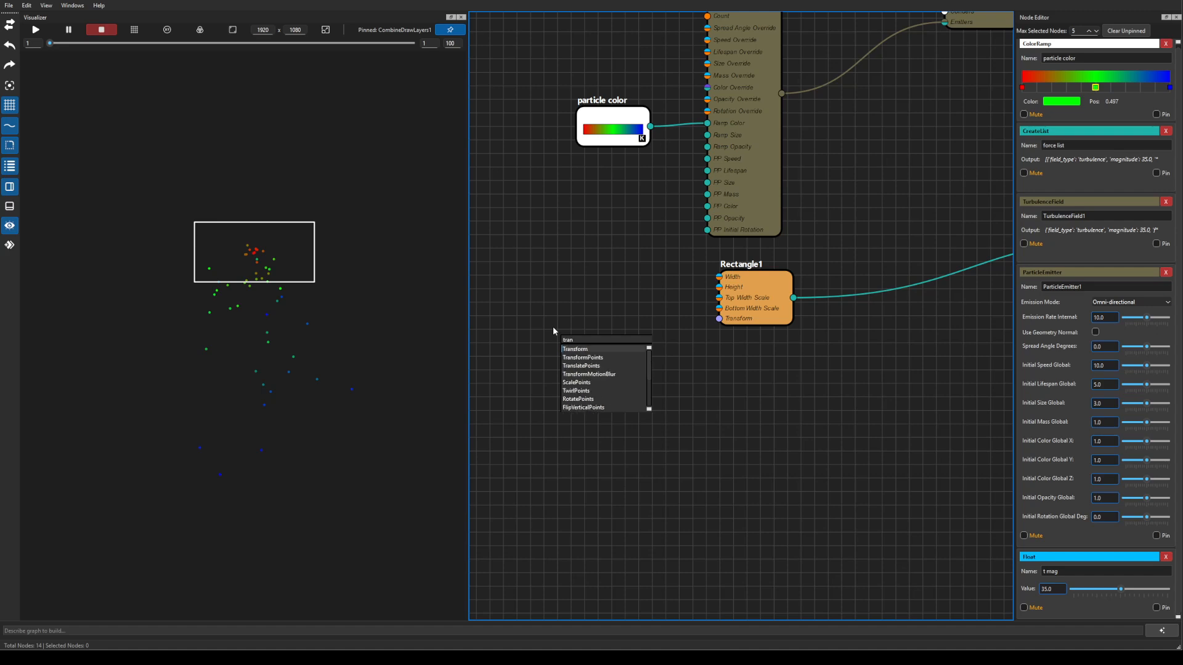
key(Return)
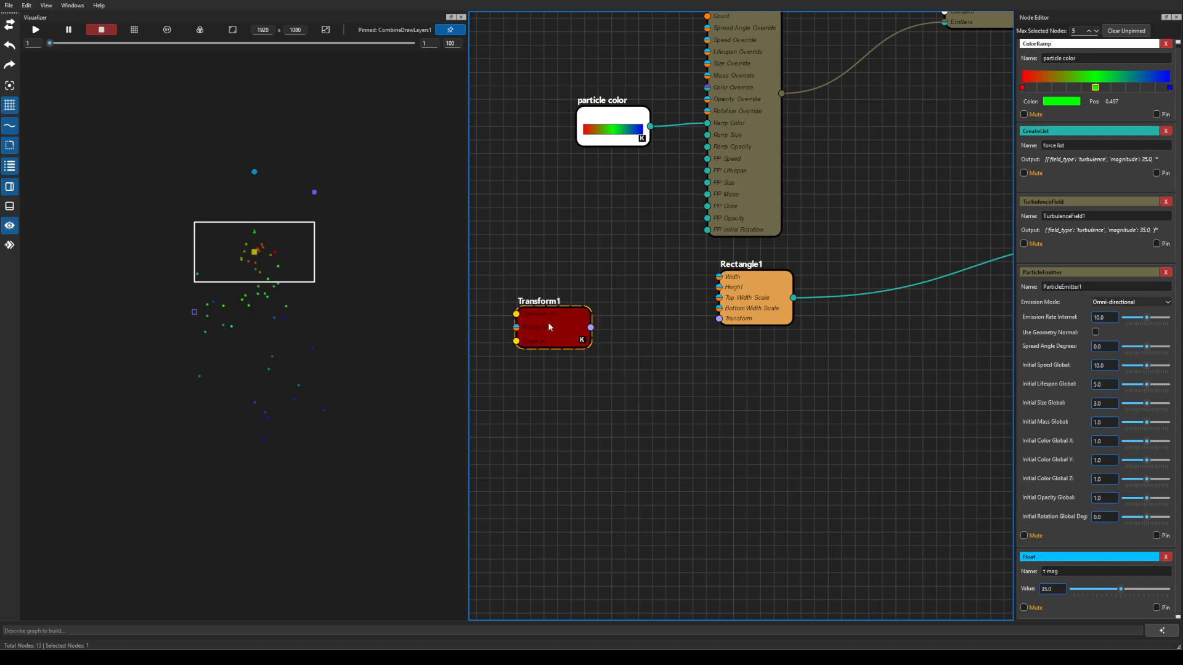
drag(591, 327, 718, 319)
drag(561, 327, 634, 312)
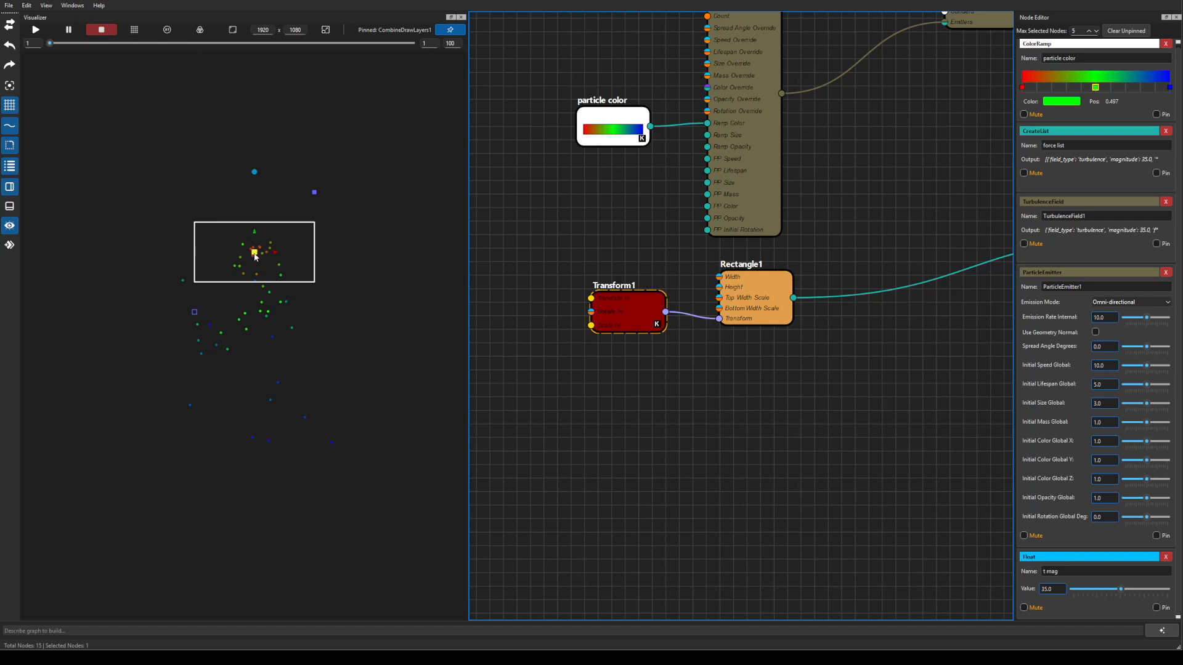
Move the rectangle below the particle source and scale it into a wide, thin bar
drag(255, 257, 253, 362)
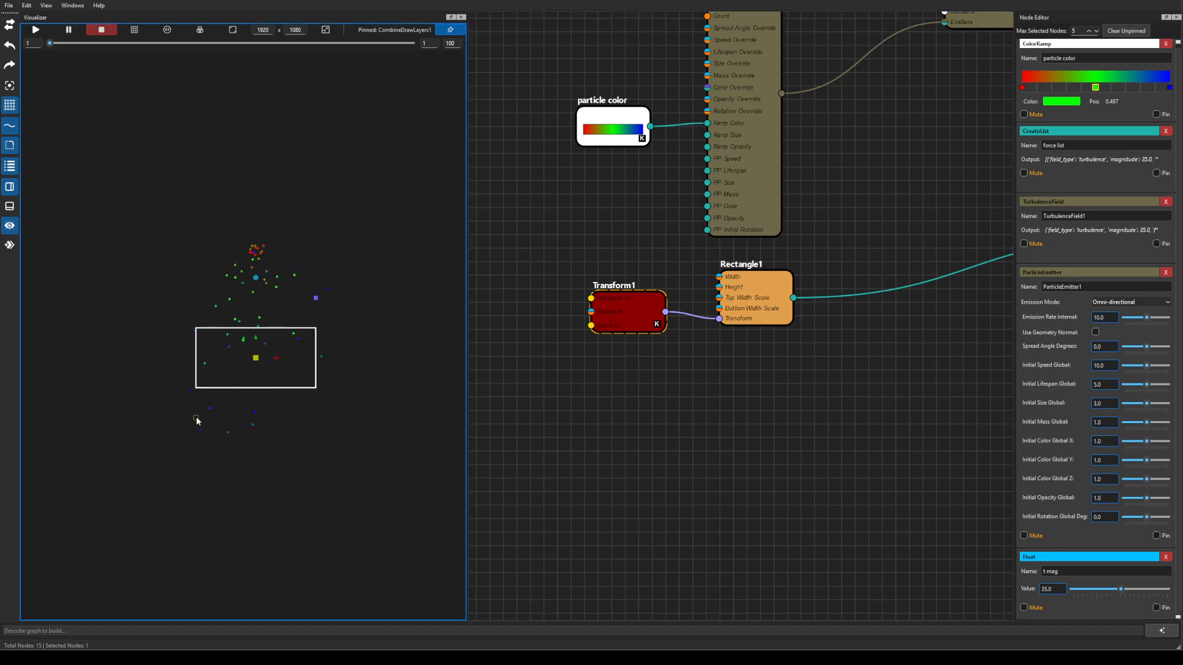
drag(197, 418, 121, 380)
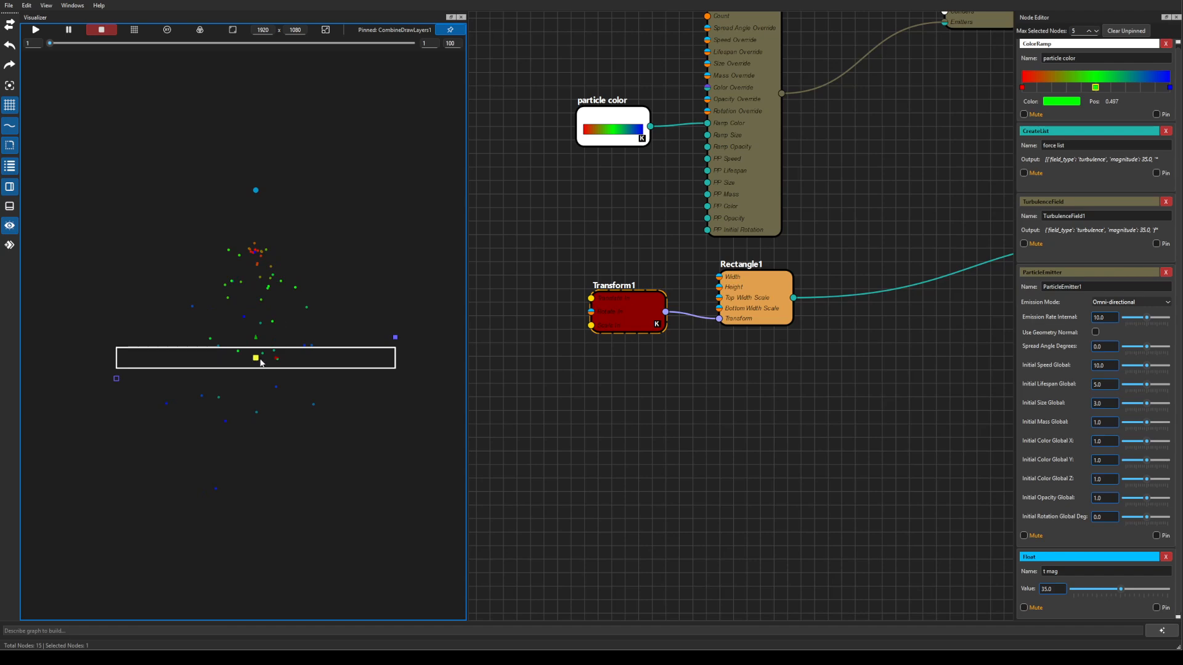
Spread the graph out by shifting Transform, Rectangle, ParticleEmitter and particle color down and the force nodes and DeltaTime up
drag(919, 156, 823, 295)
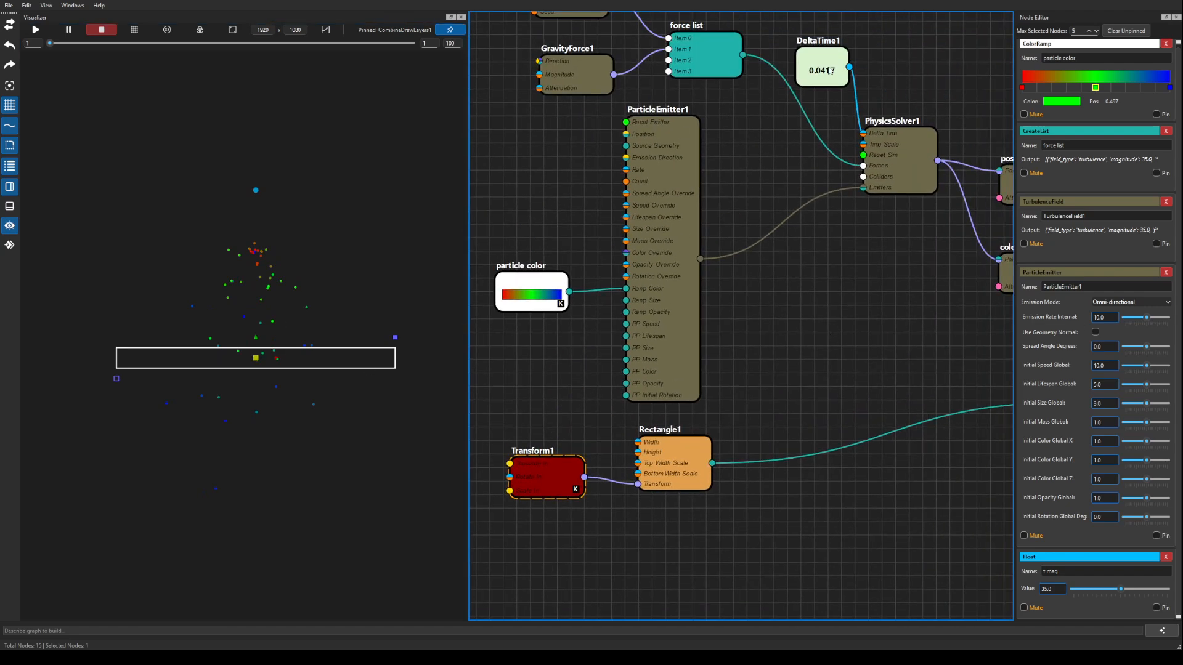
drag(753, 211, 888, 282)
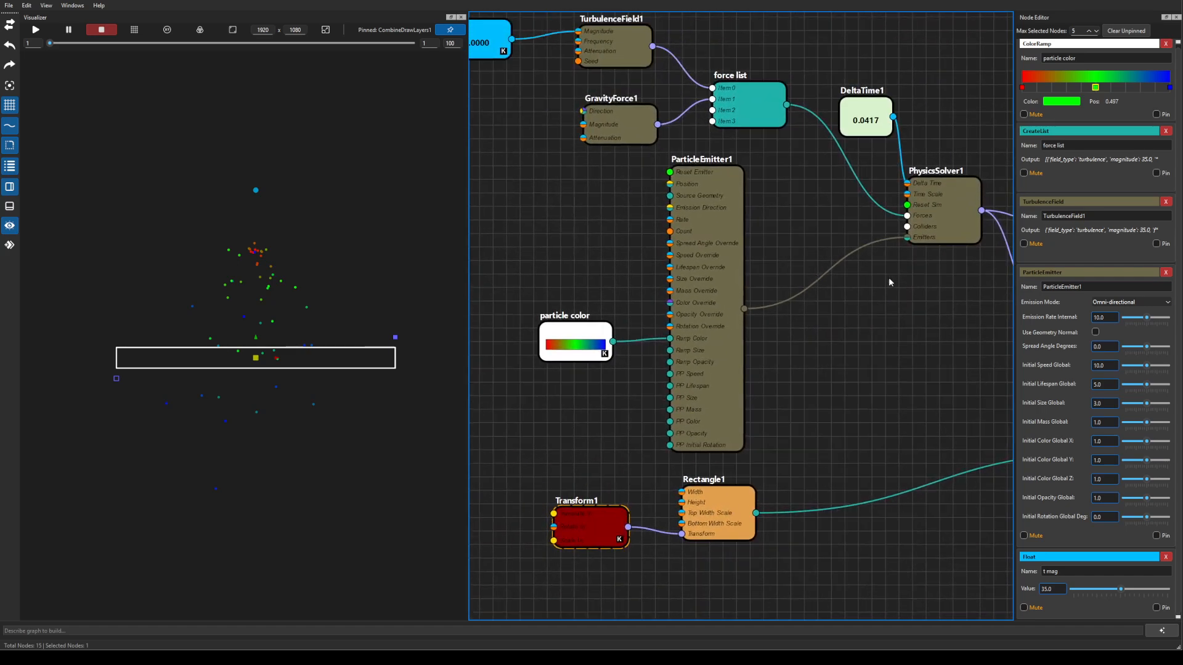
scroll(816, 289, down, 2)
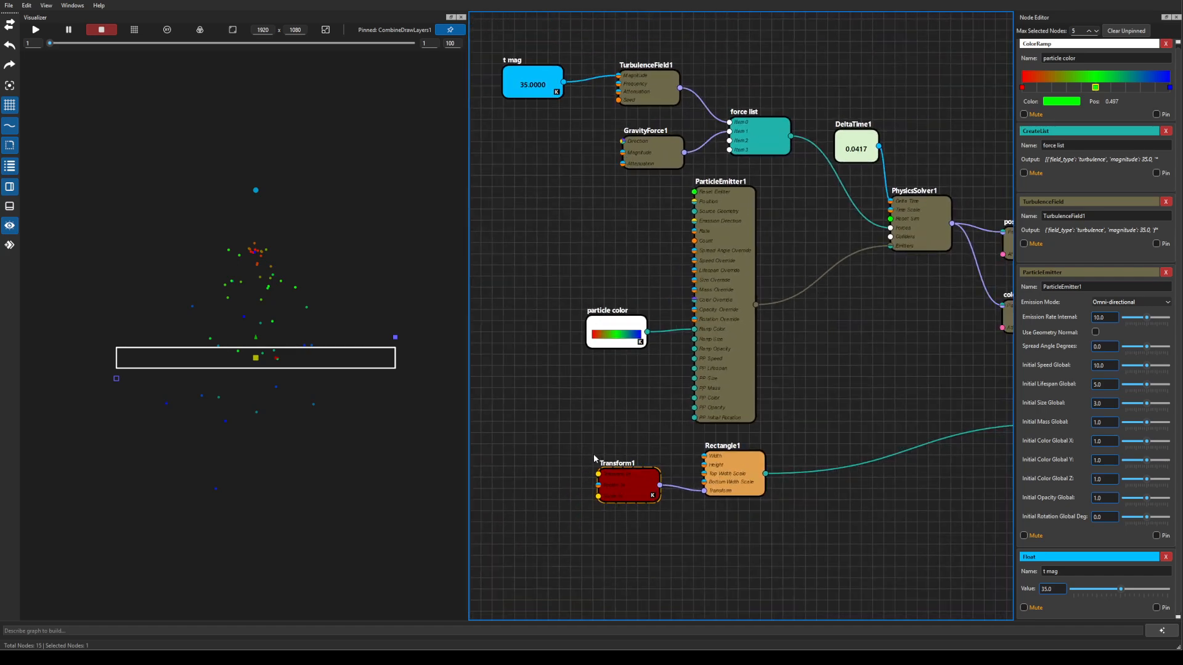
drag(593, 453, 783, 555)
drag(739, 478, 733, 512)
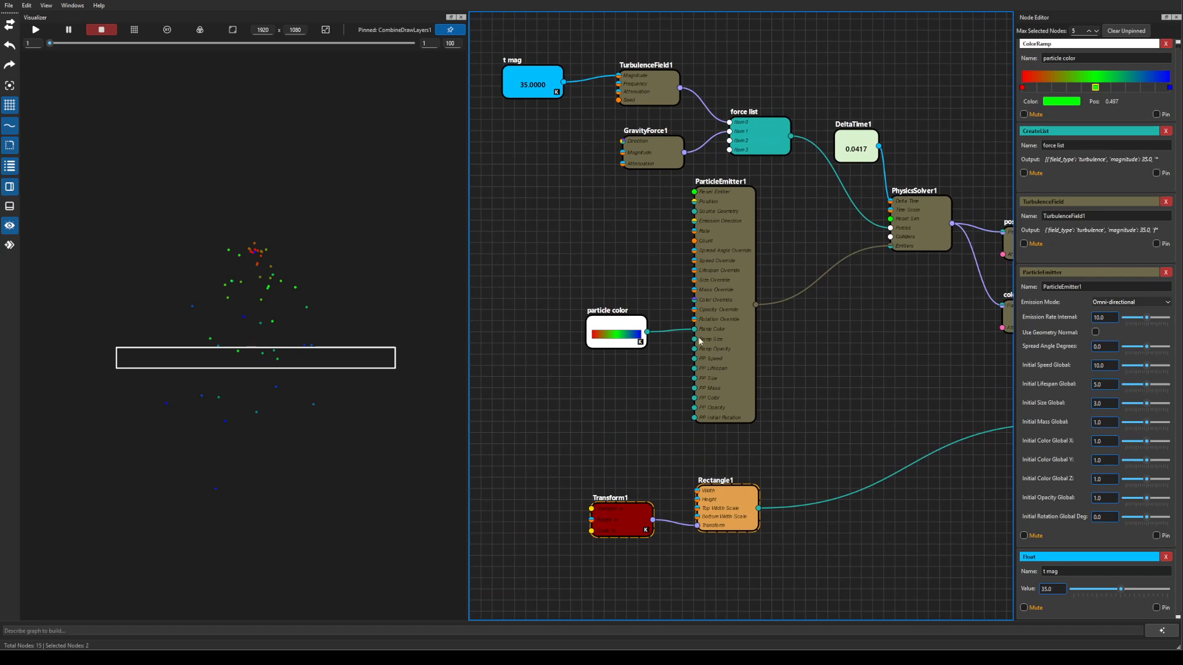
drag(558, 216, 770, 400)
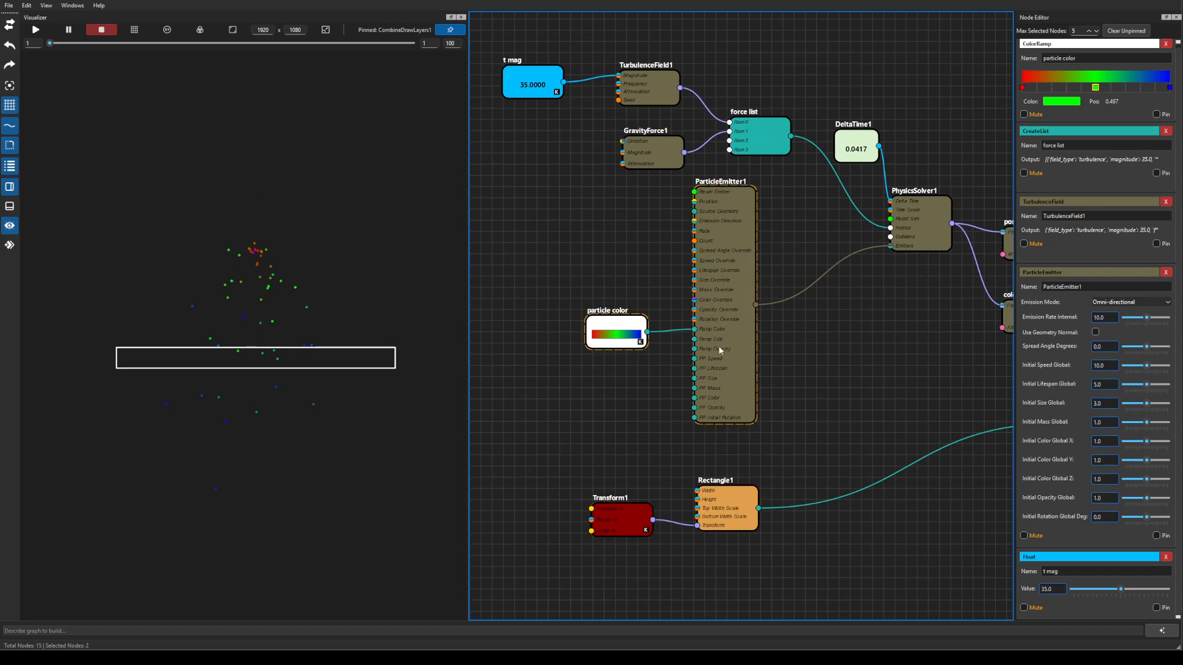
drag(718, 345, 719, 373)
mouse_move(501, 48)
mouse_down()
mouse_move(604, 103)
mouse_move(889, 181)
mouse_up()
drag(853, 137, 852, 98)
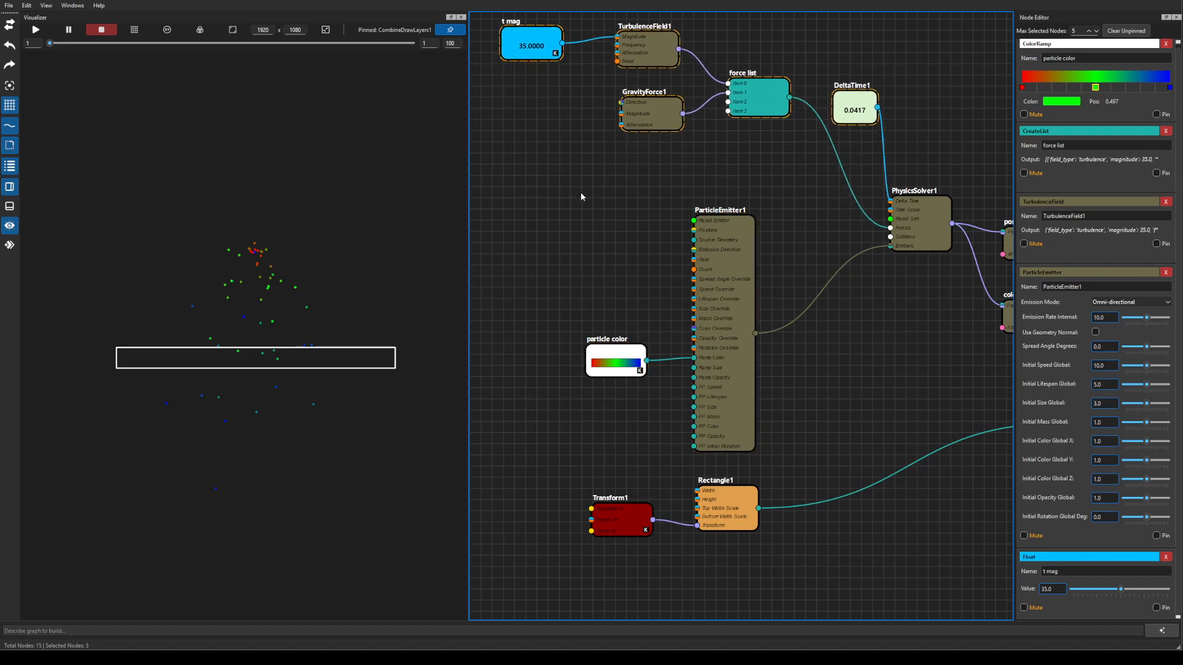
Add a Bool node named reset above ParticleEmitter and connect it to Reset Emitter and PhysicsSolver's Reset Sim
drag(581, 194, 562, 264)
right_click(564, 264)
text(bool)
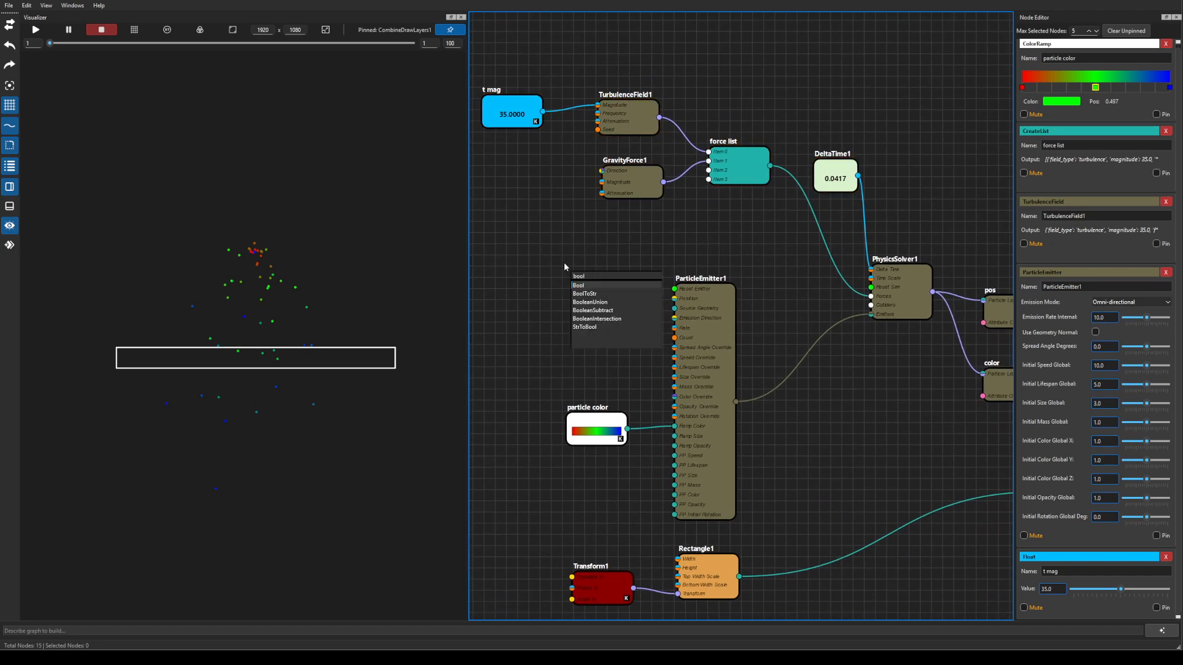
key(Return)
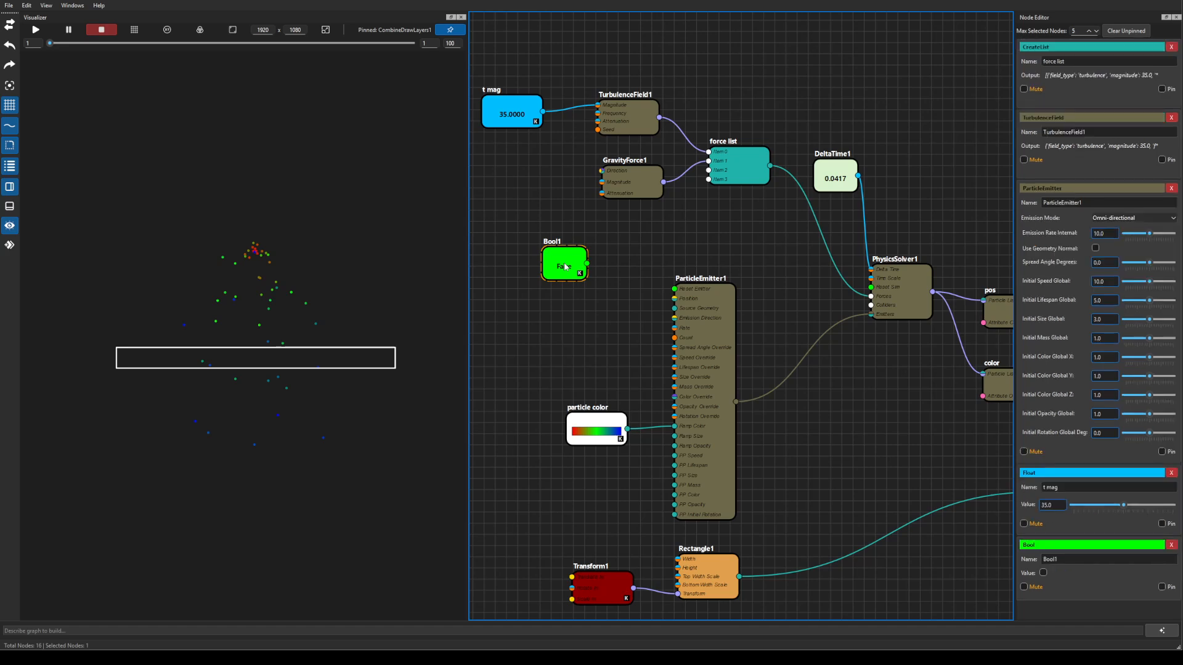
click(1047, 558)
text(reset)
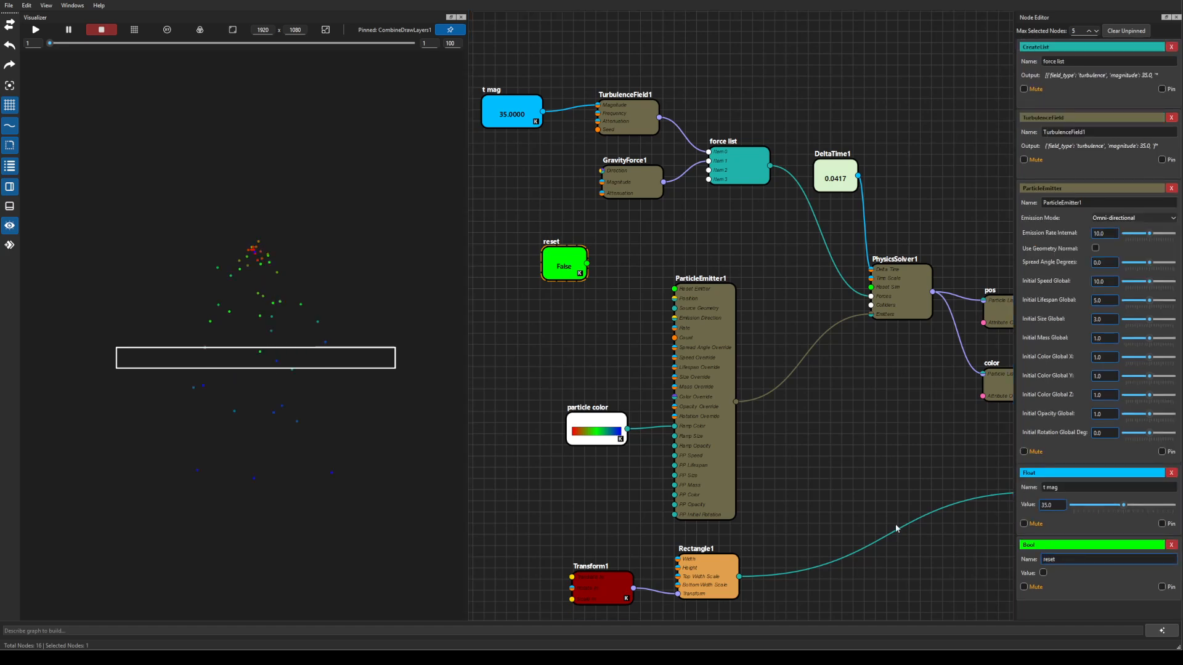
drag(562, 256, 674, 289)
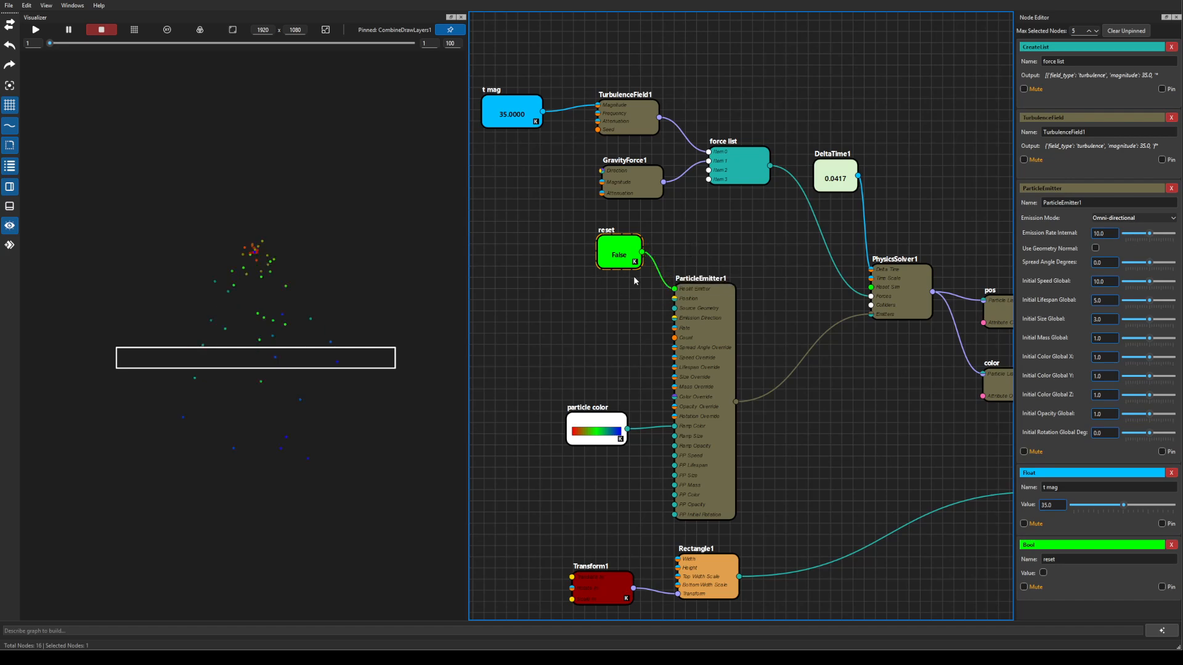
drag(641, 253, 871, 287)
Test the reset value by switching it on and off with the simulation stopped and playing, and stop playback
click(1042, 573)
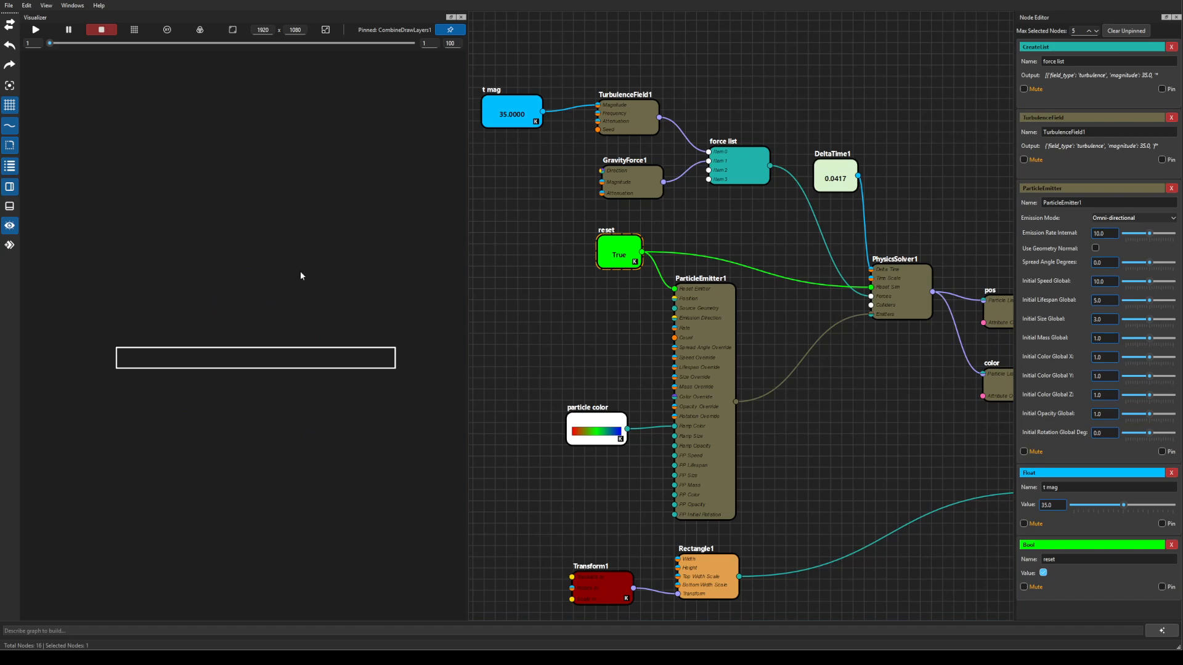
click(1042, 572)
click(38, 30)
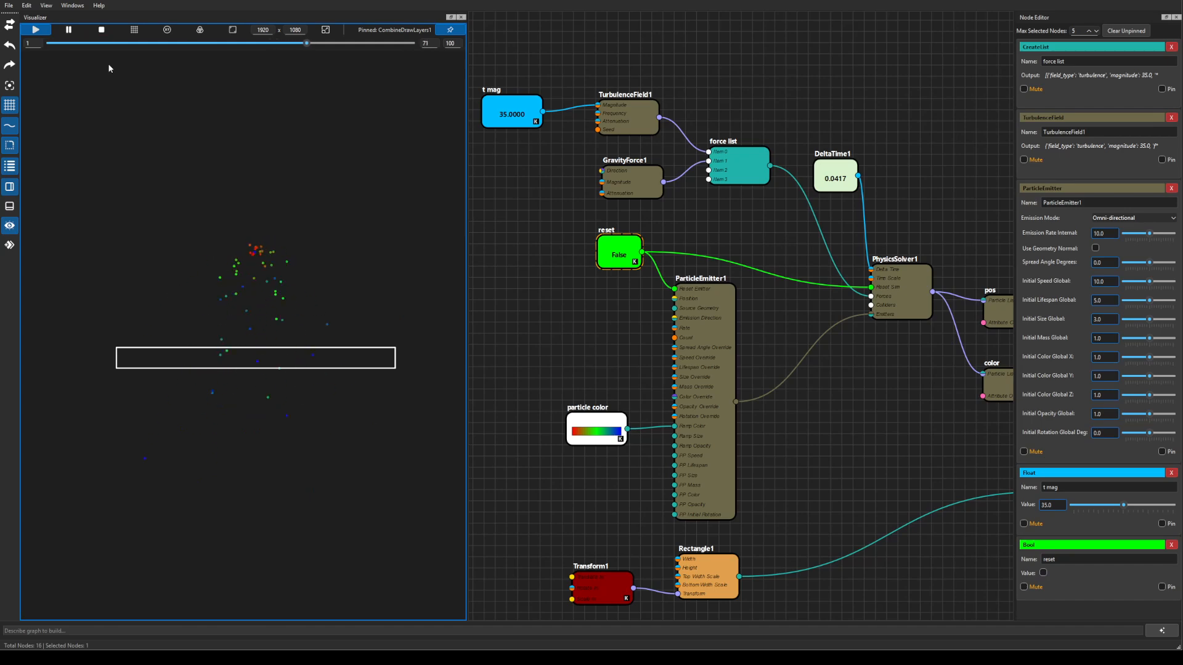
click(1043, 573)
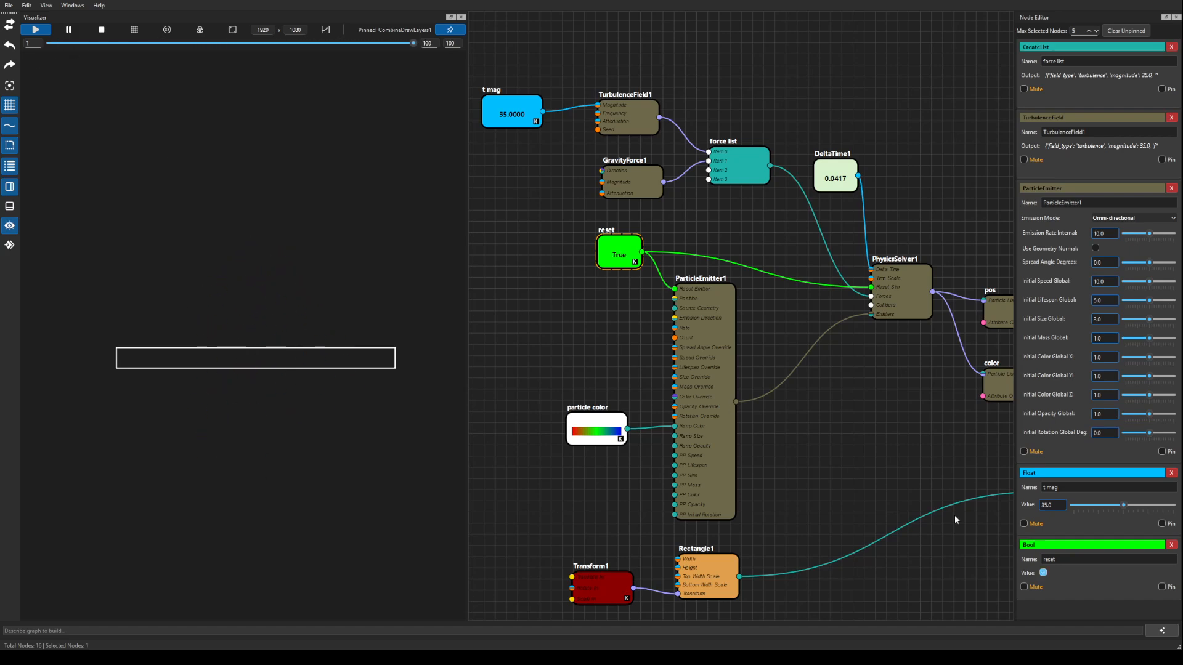
click(1043, 572)
click(101, 30)
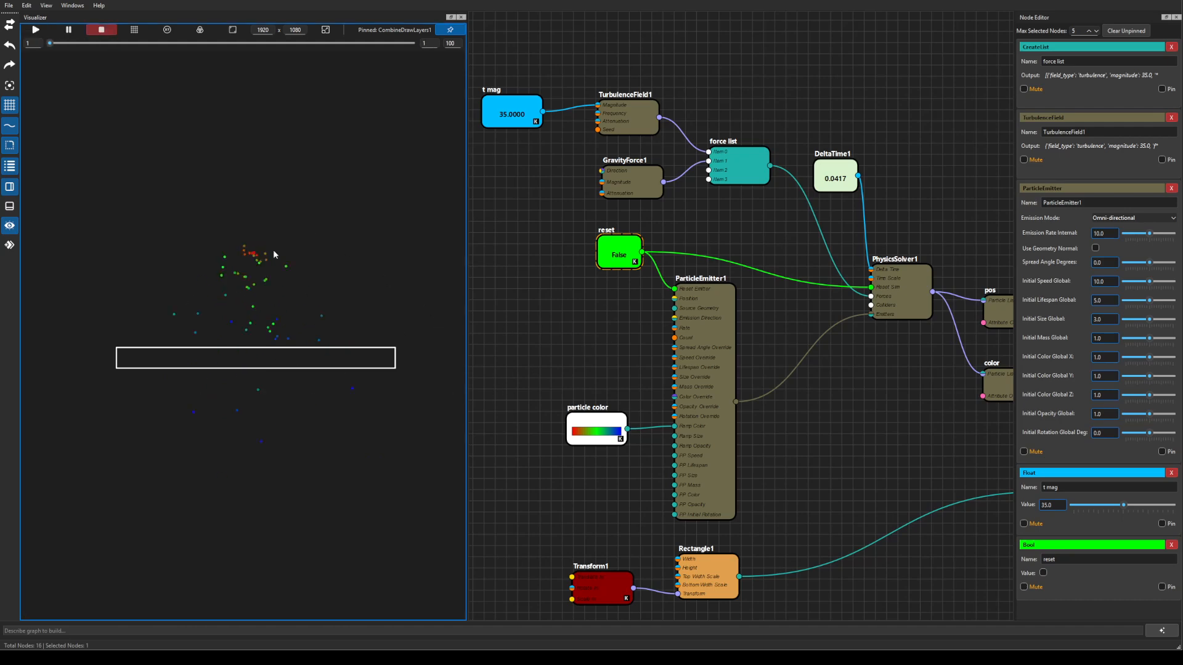
Add a ParticleCollider node, connect Rectangle to its Collision Geometry, and connect its output to PhysicsSolver's Colliders
drag(822, 337, 794, 212)
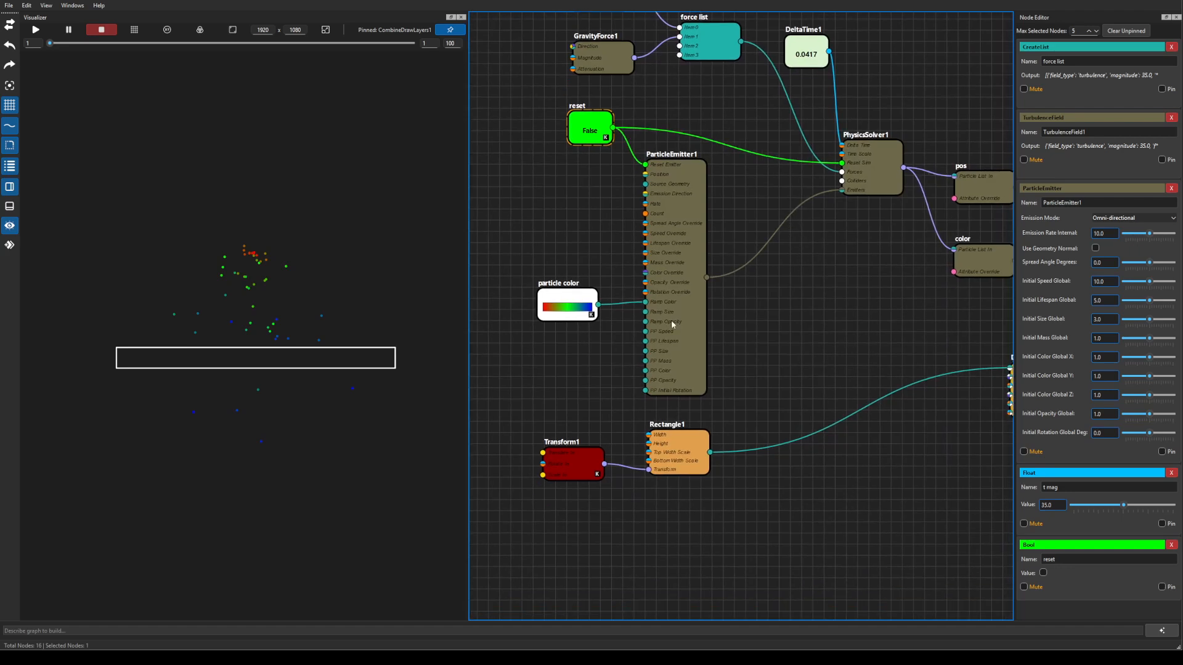
drag(802, 288, 715, 311)
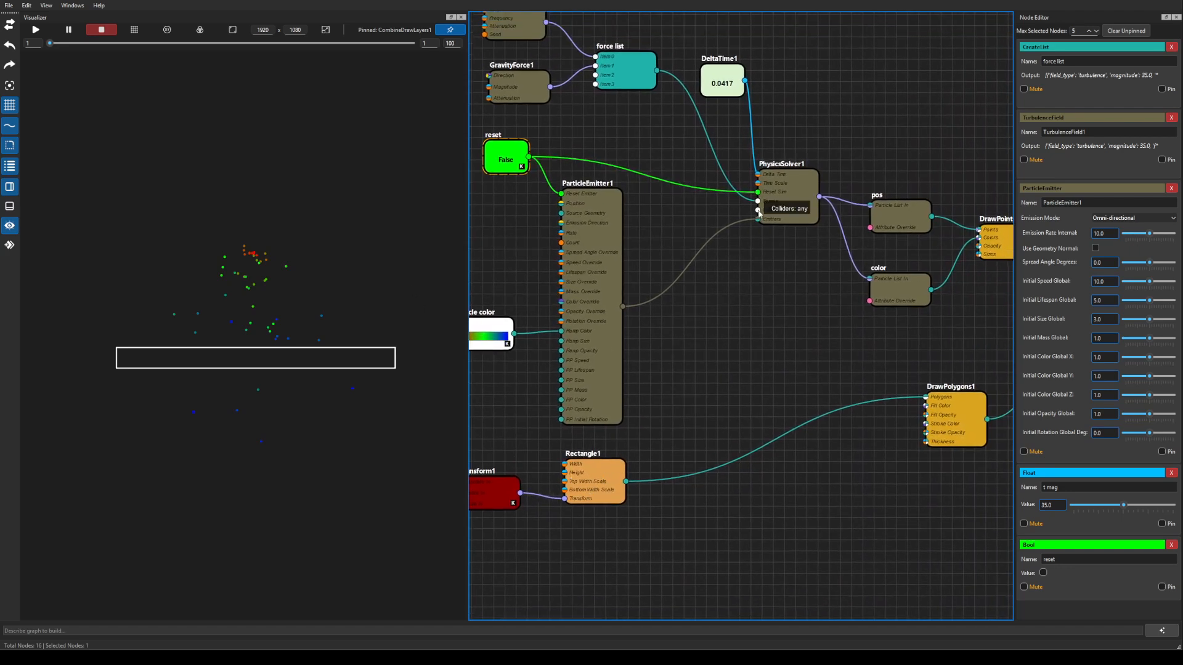
drag(719, 356, 794, 316)
scroll(793, 316, up, 1)
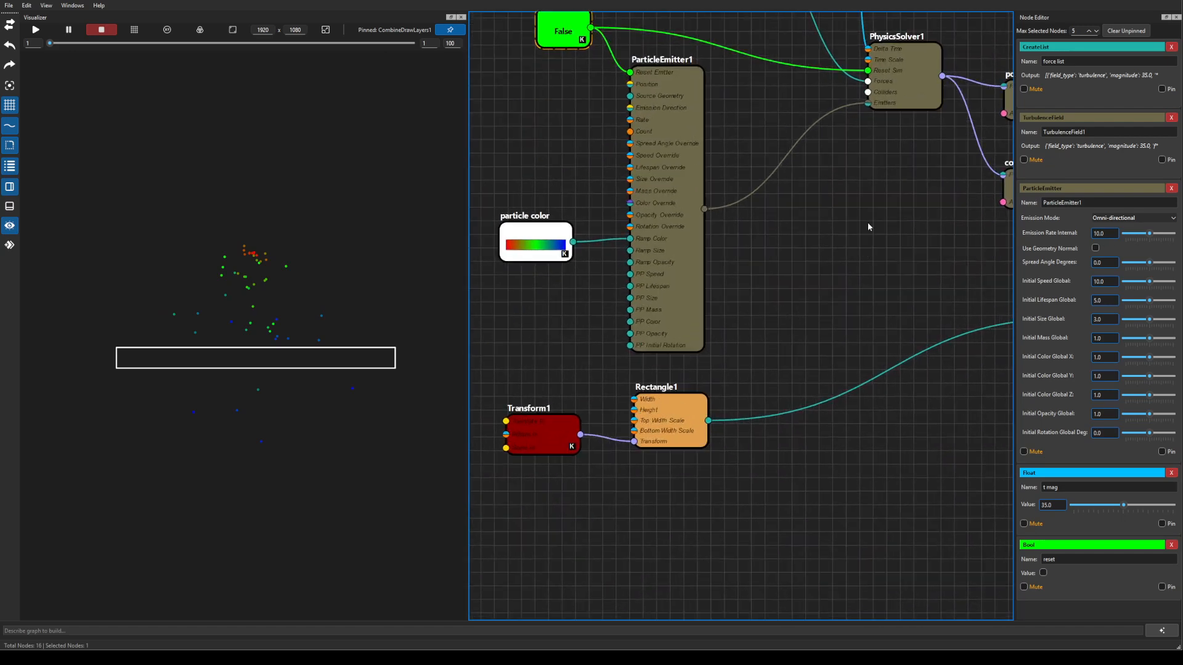
drag(868, 227, 778, 303)
right_click(777, 305)
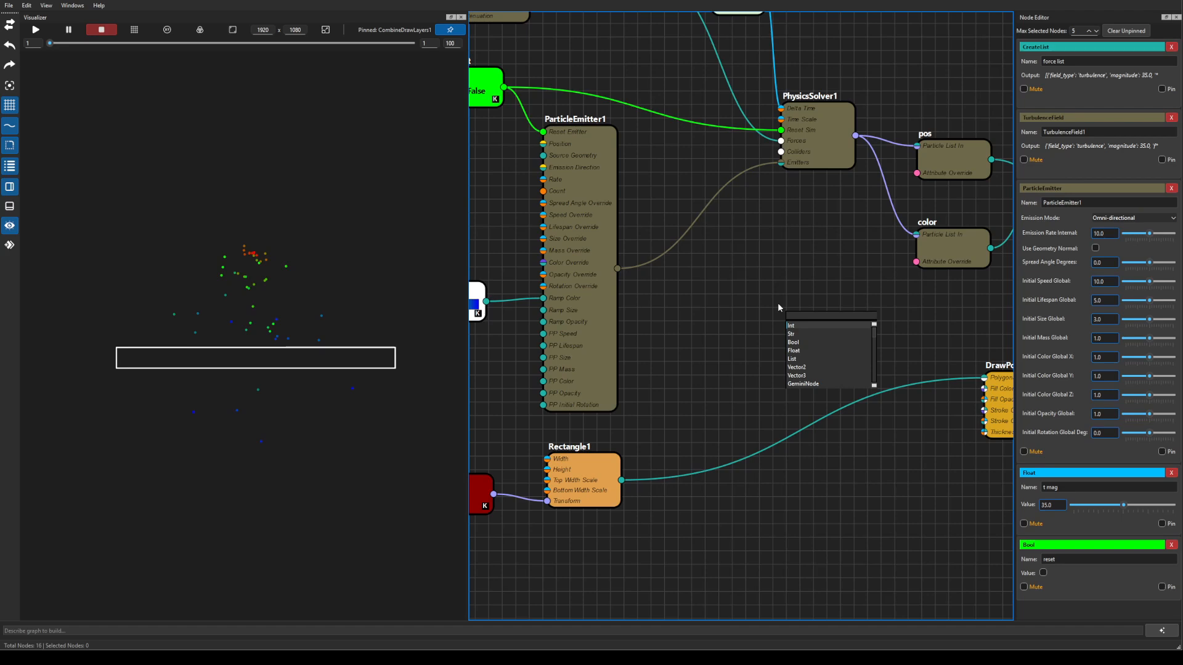
text(coll)
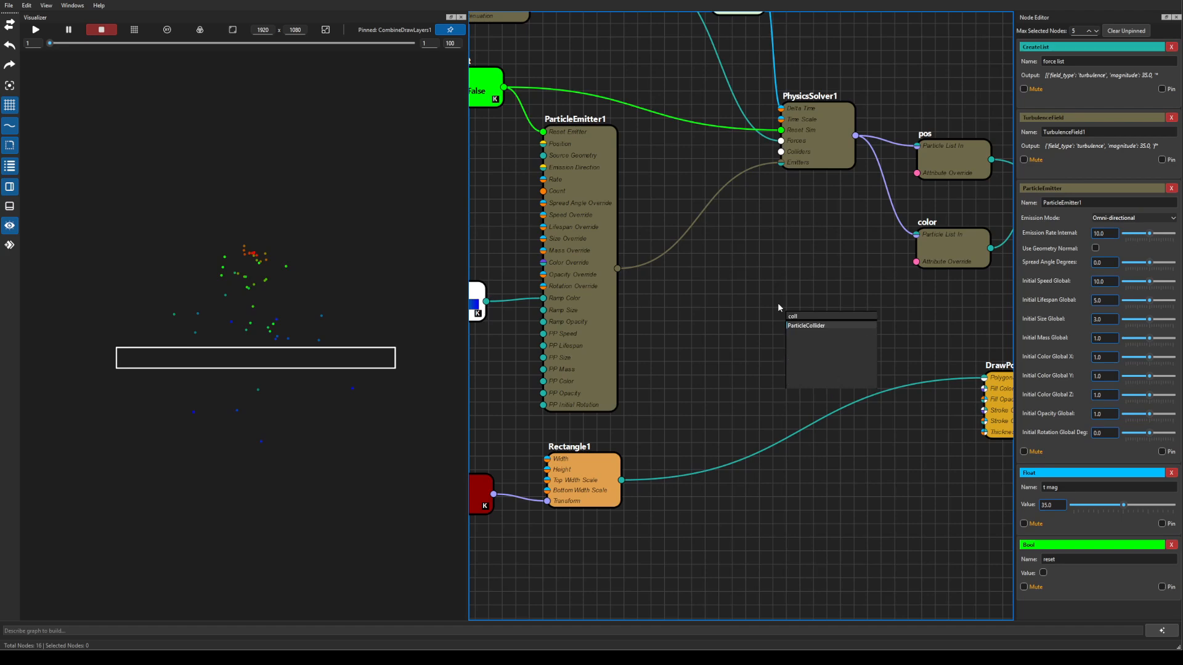
key(Return)
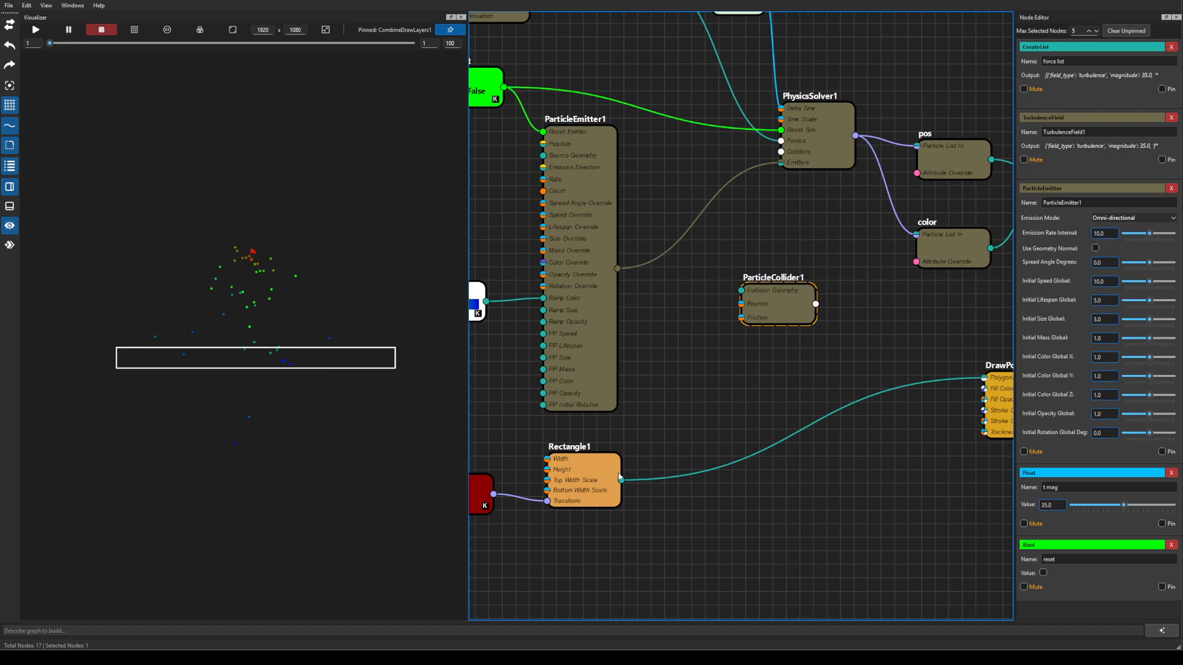
drag(621, 480, 780, 151)
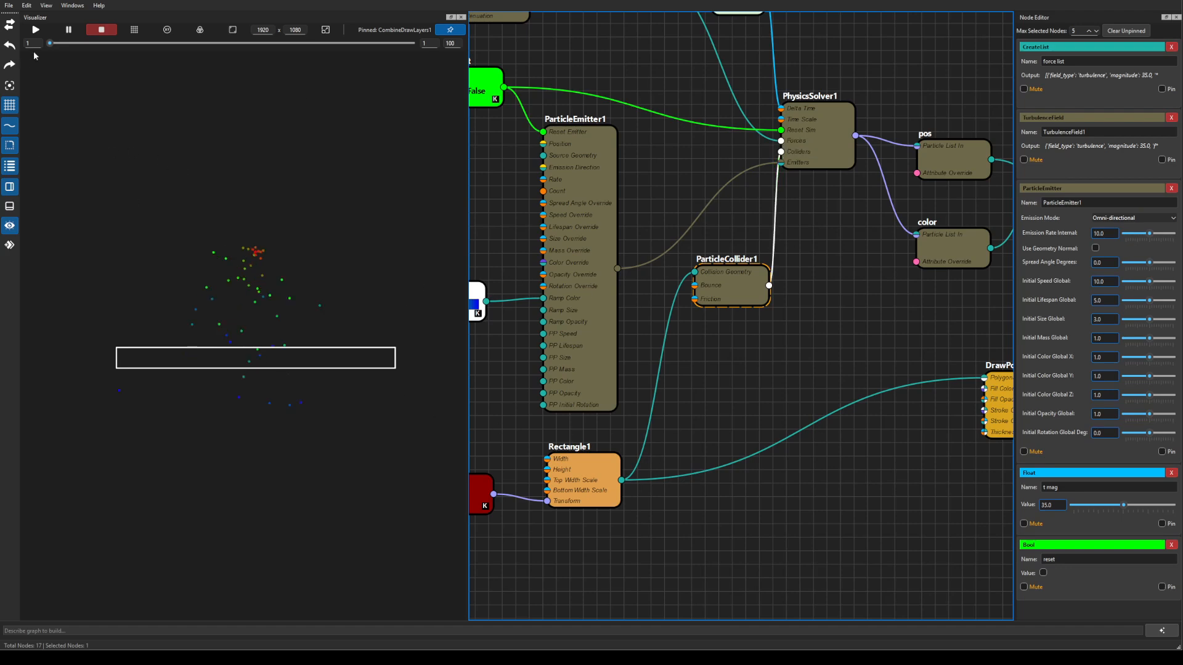
Reset the simulation and play it to check how the particles collide with the bar, and stop playback
click(1043, 573)
click(1043, 573)
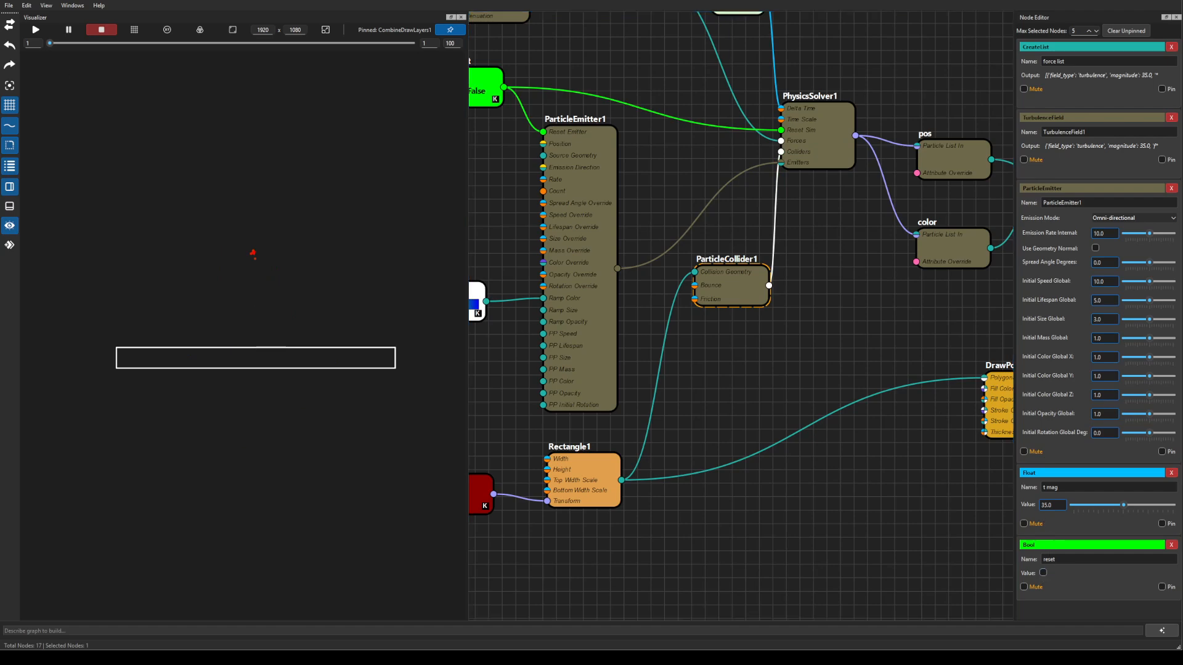
click(35, 30)
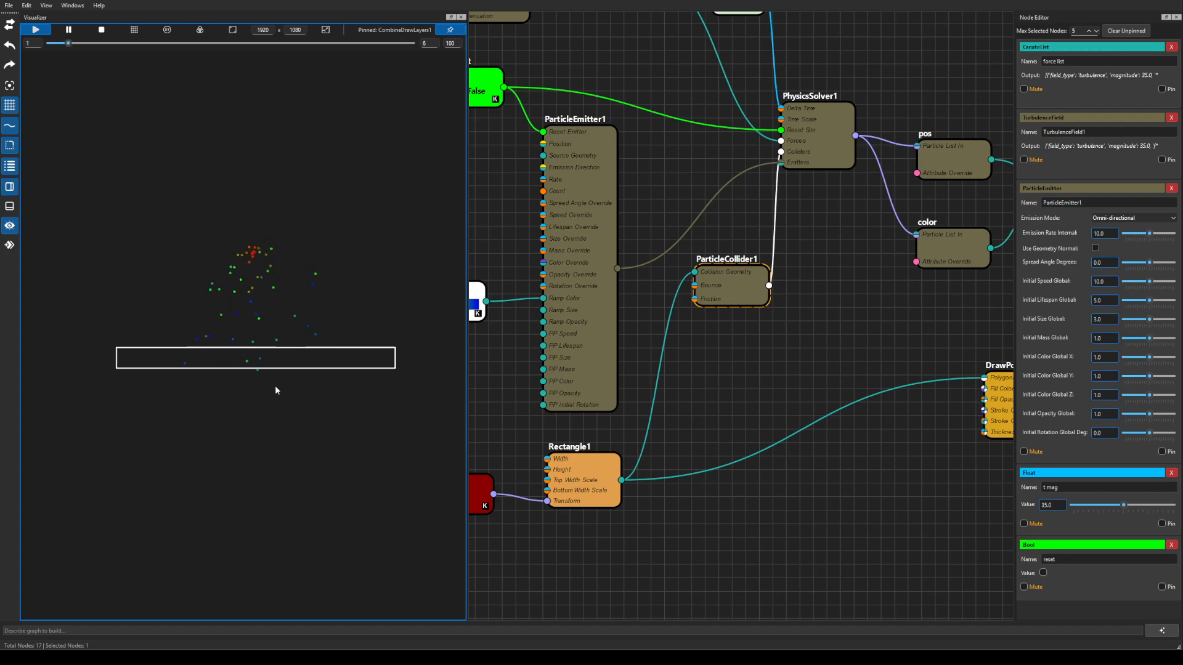
click(102, 29)
Set ParticleEmitter's Initial Size Global to 5
drag(752, 369, 861, 420)
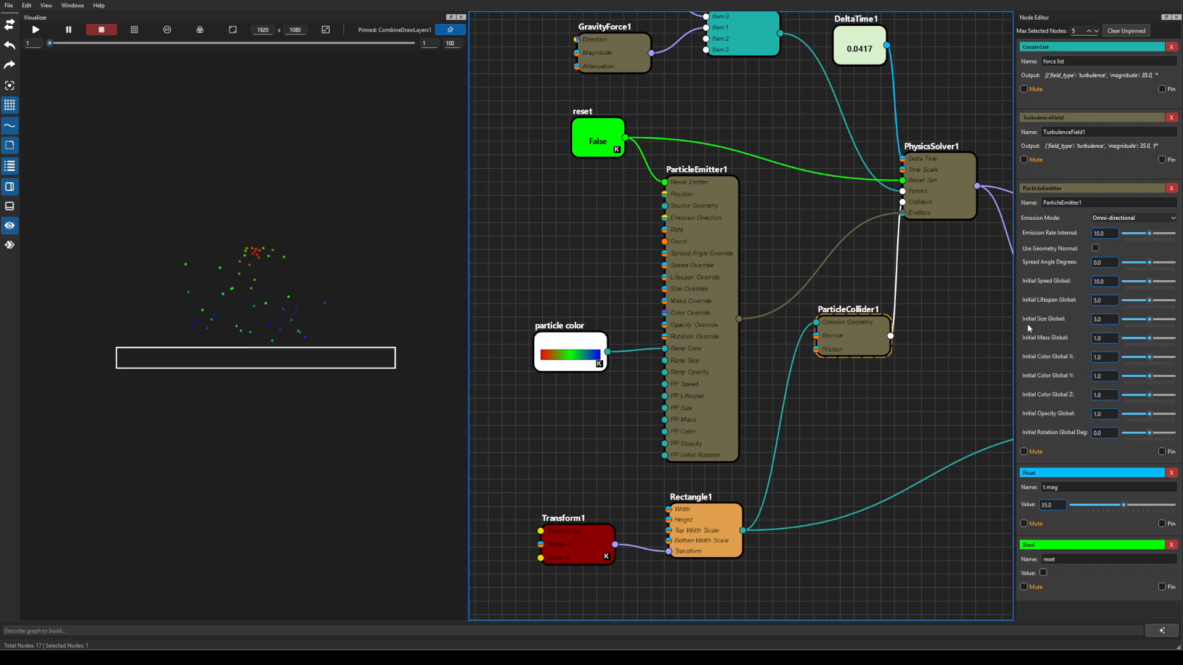
click(1106, 319)
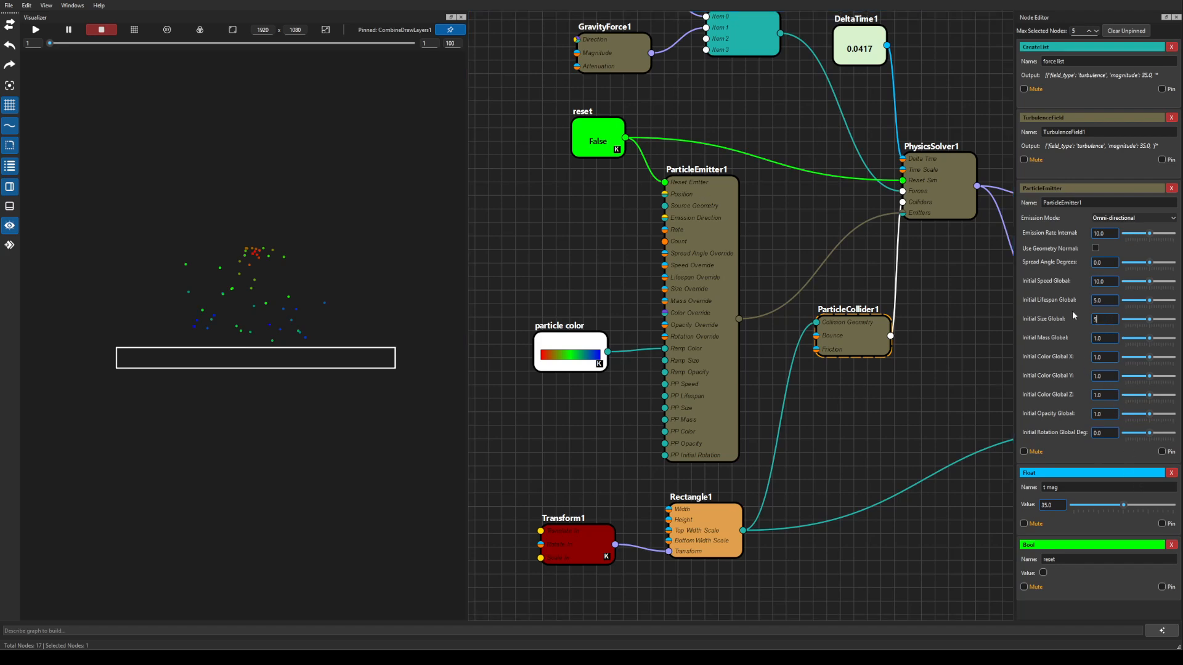
text(5)
key(Return)
Play the simulation with the larger particles and show ParticleCollider's properties
click(35, 29)
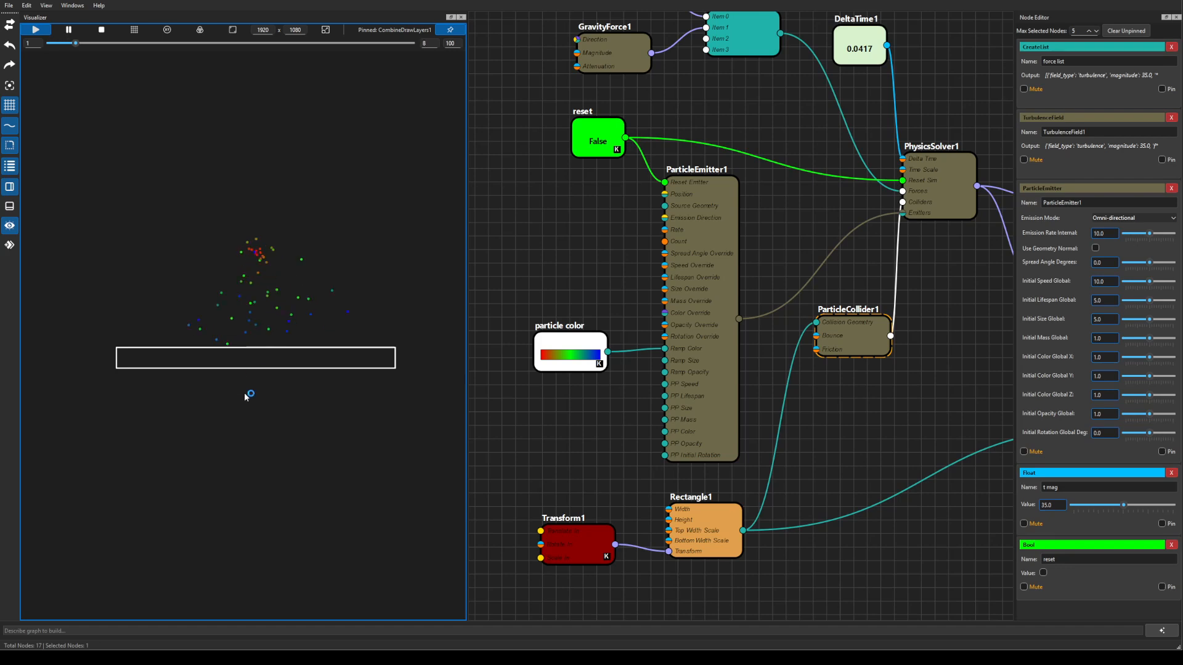
scroll(246, 411, up, 2)
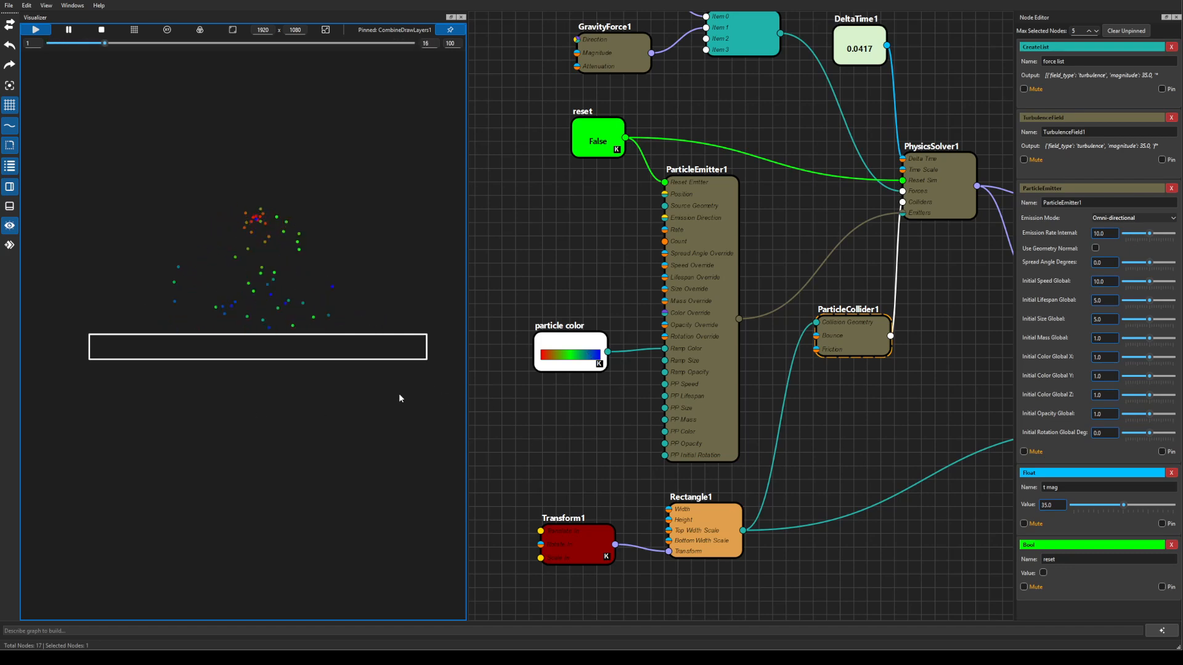
click(844, 339)
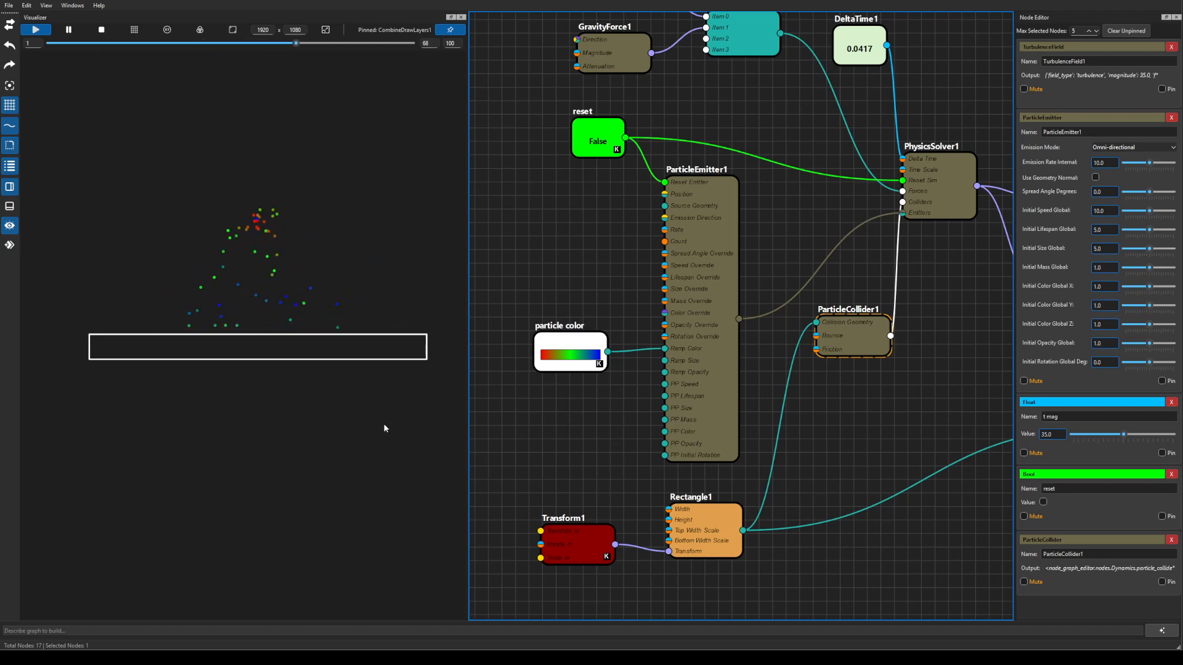
Select Transform and rotate the bar clockwise so it slopes down to the right while the simulation plays, and stop playback
click(568, 545)
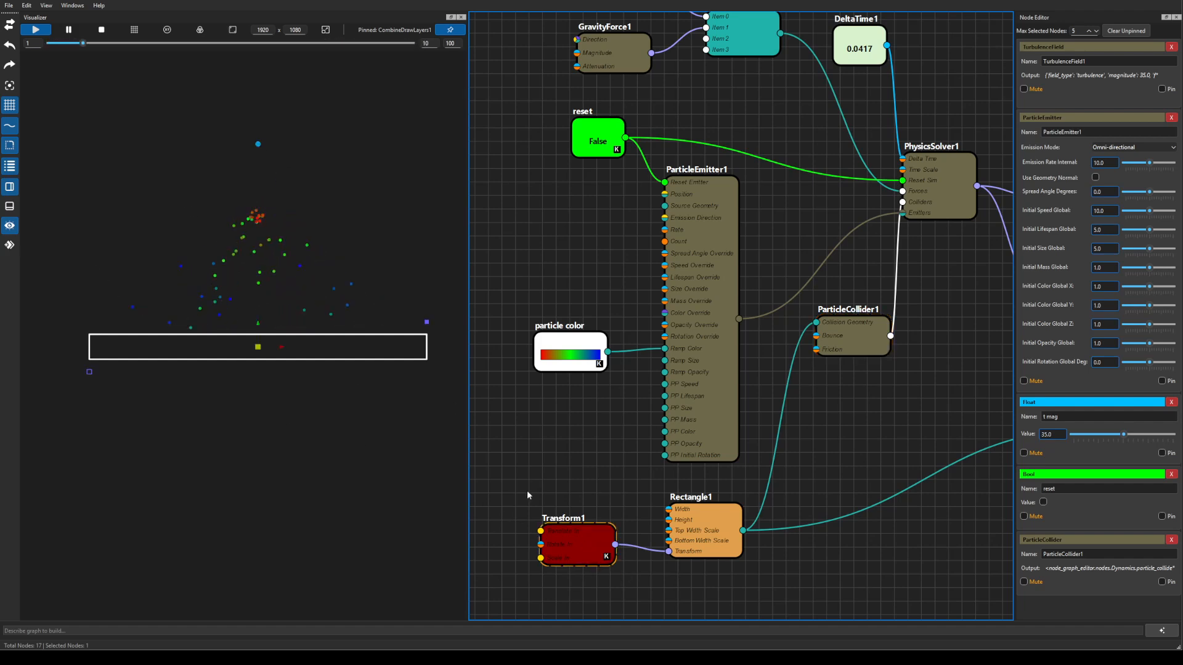
click(259, 146)
drag(259, 146, 333, 208)
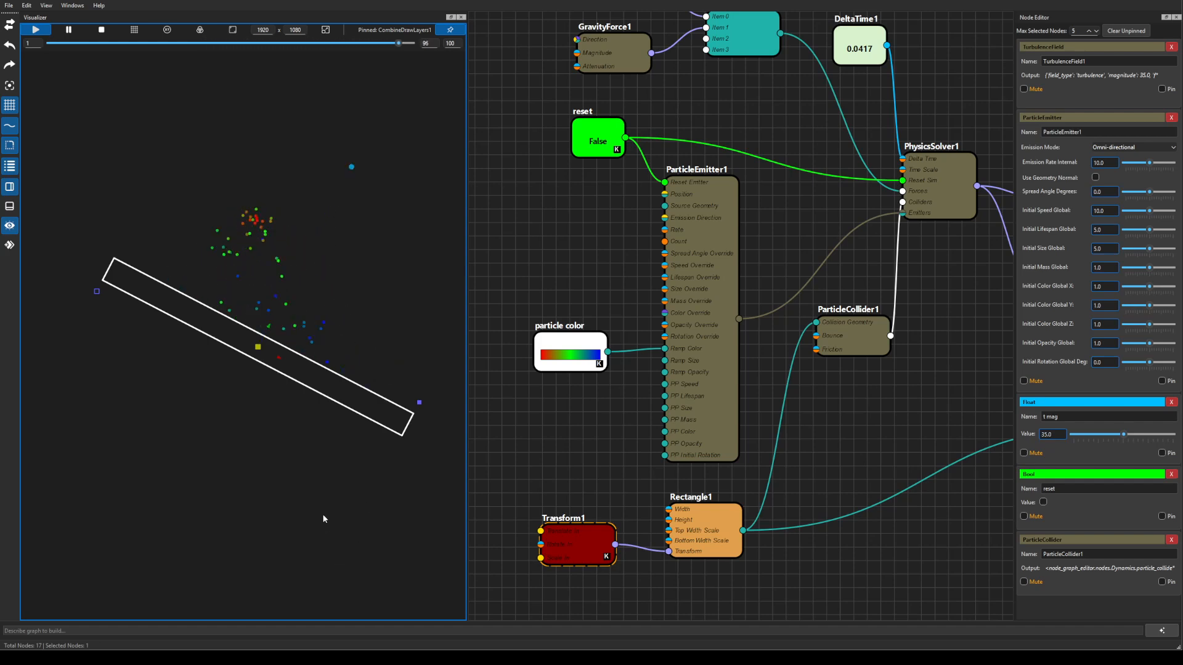
click(101, 30)
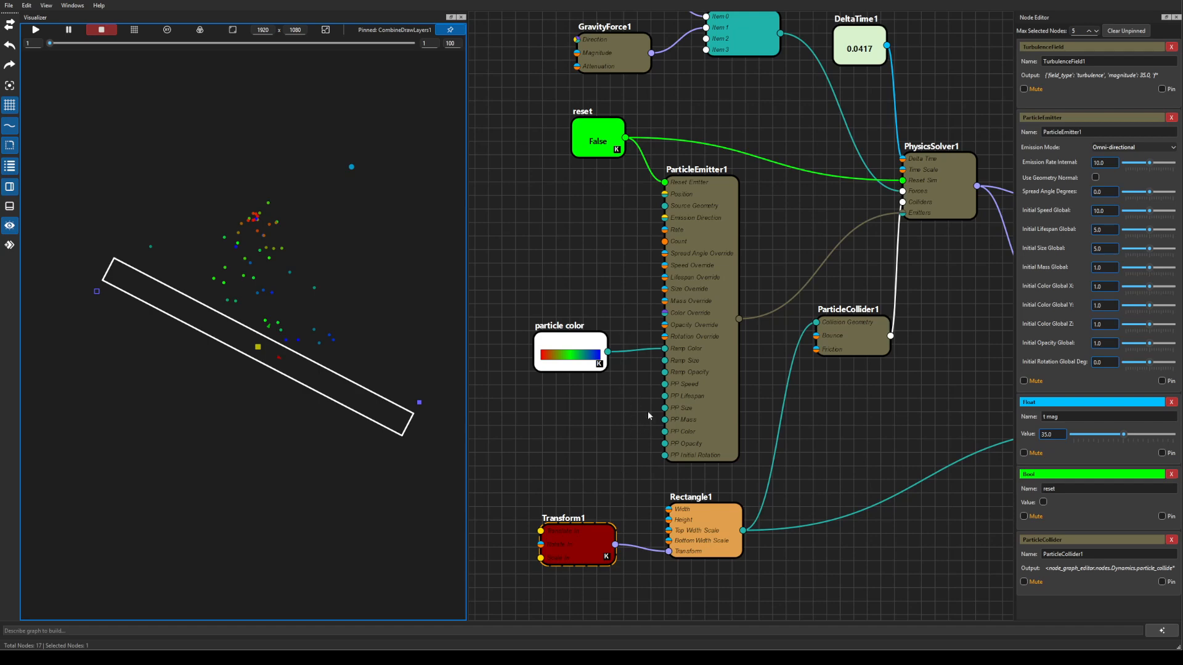
Set ParticleEmitter's Initial Lifespan Global to 10 and play the simulation against the tilted bar
click(1101, 249)
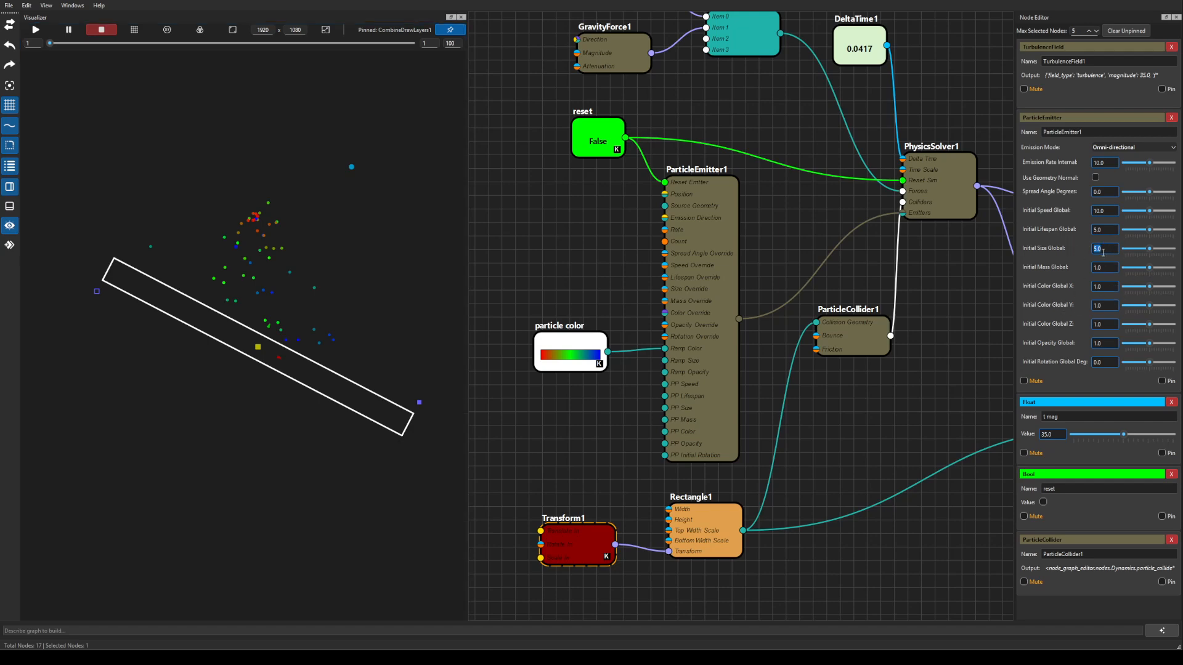
click(1105, 229)
text(10.0)
click(36, 30)
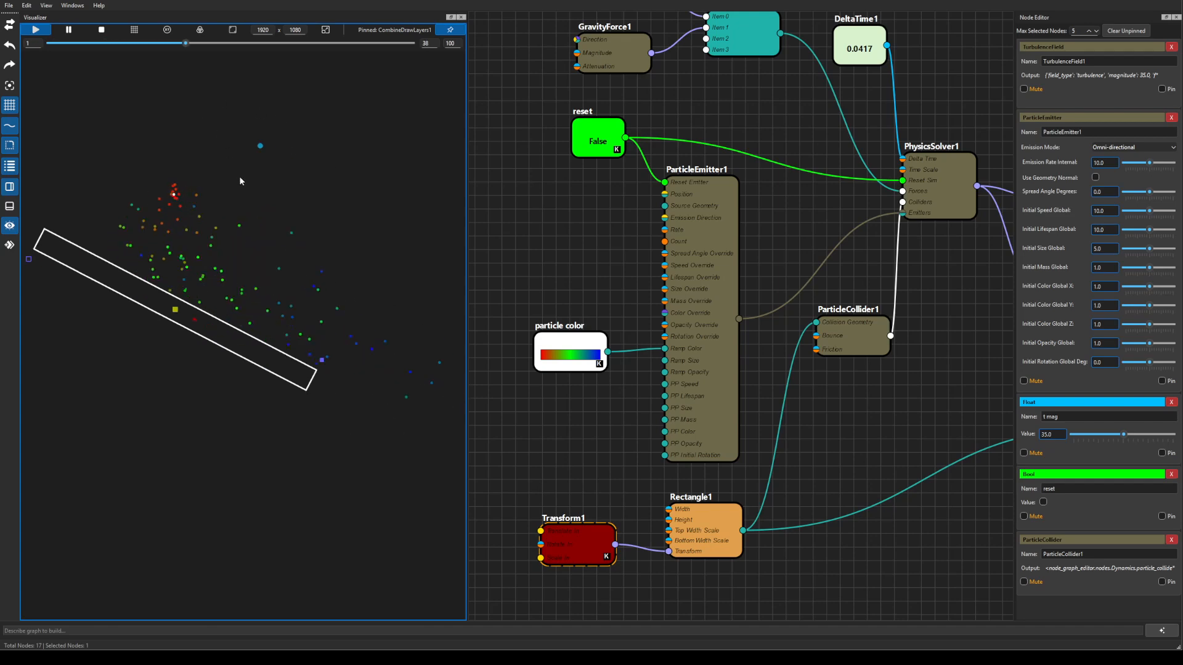
Watch more of the particles' path past the tilted bar and stop the simulation
scroll(327, 258, down, 5)
mouse_move(313, 181)
mouse_down()
mouse_move(286, 173)
mouse_move(299, 174)
mouse_up()
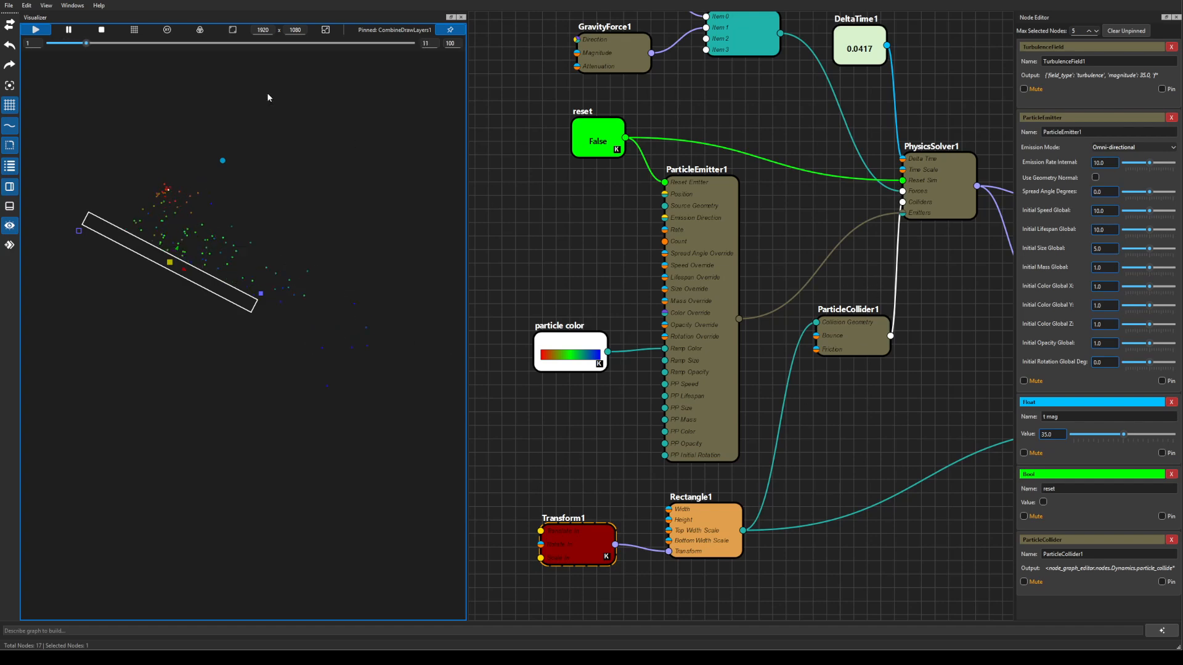
click(102, 30)
Select PhysicsSolver and show its node description to read the connection hints and extractable particle attributes
drag(907, 255, 693, 259)
drag(883, 323, 813, 337)
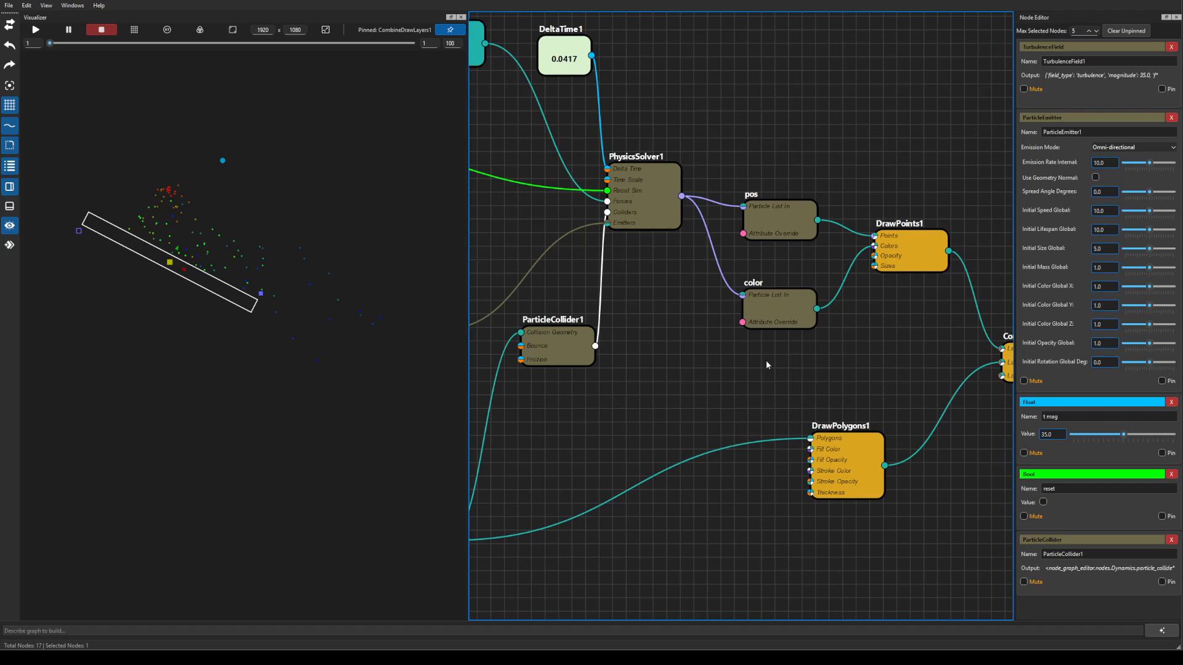
drag(681, 308, 775, 349)
scroll(780, 342, up, 1)
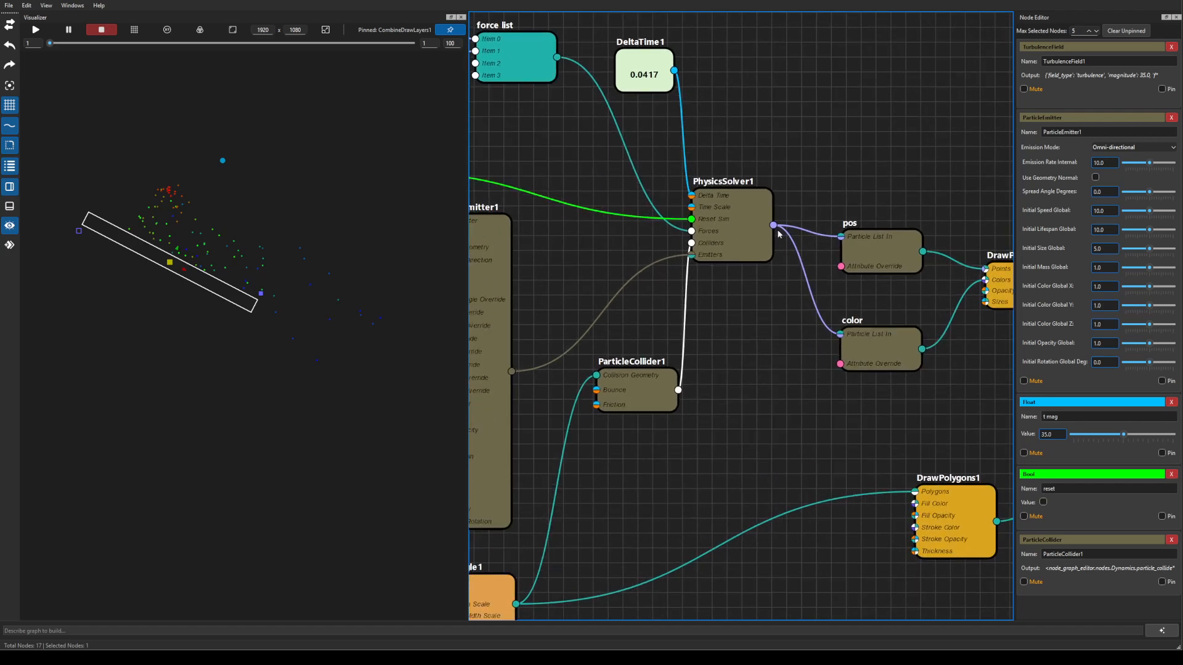
mouse_move(595, 246)
mouse_down()
mouse_move(604, 240)
mouse_move(577, 235)
mouse_up()
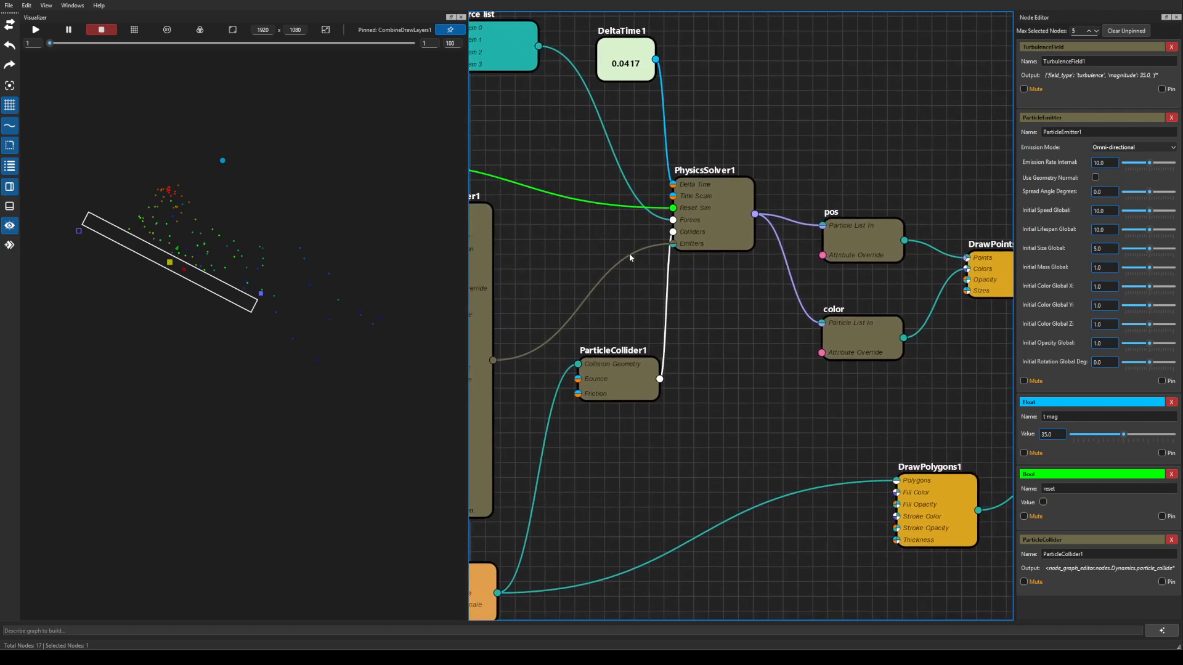
click(707, 213)
key(m)
key(m)
key(m)
key(m)
mouse_move(707, 214)
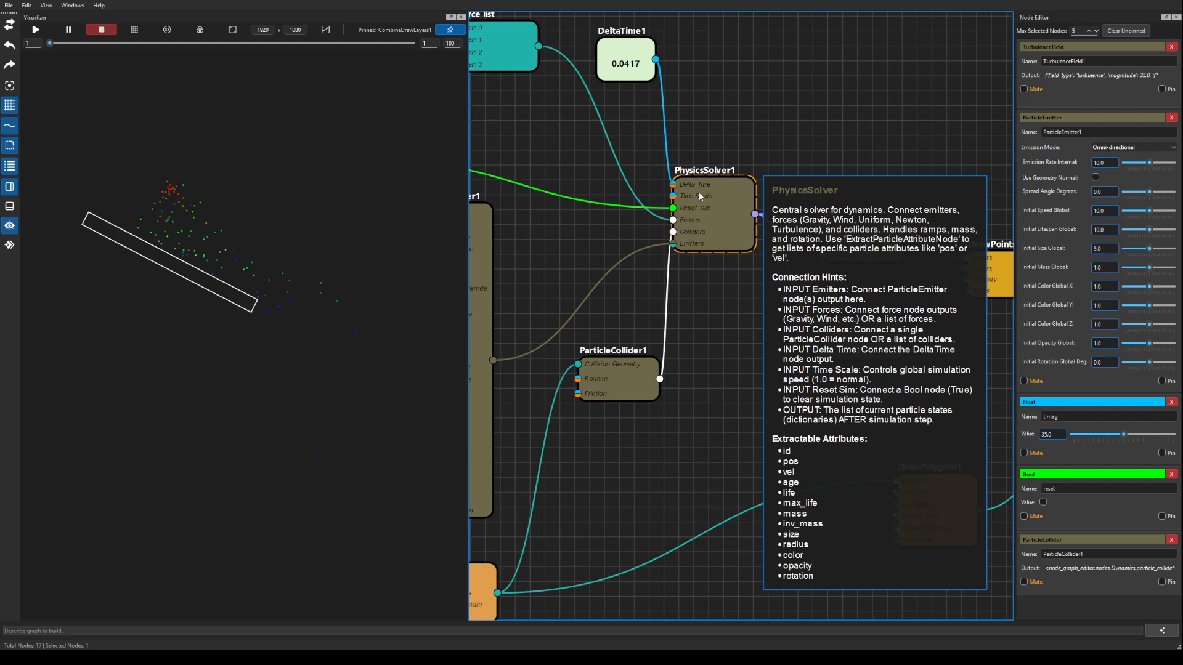
Move the ParticleCollider node slightly up and left, closer to ParticleEmitter, to tidy the graph
scroll(720, 320, down, 2)
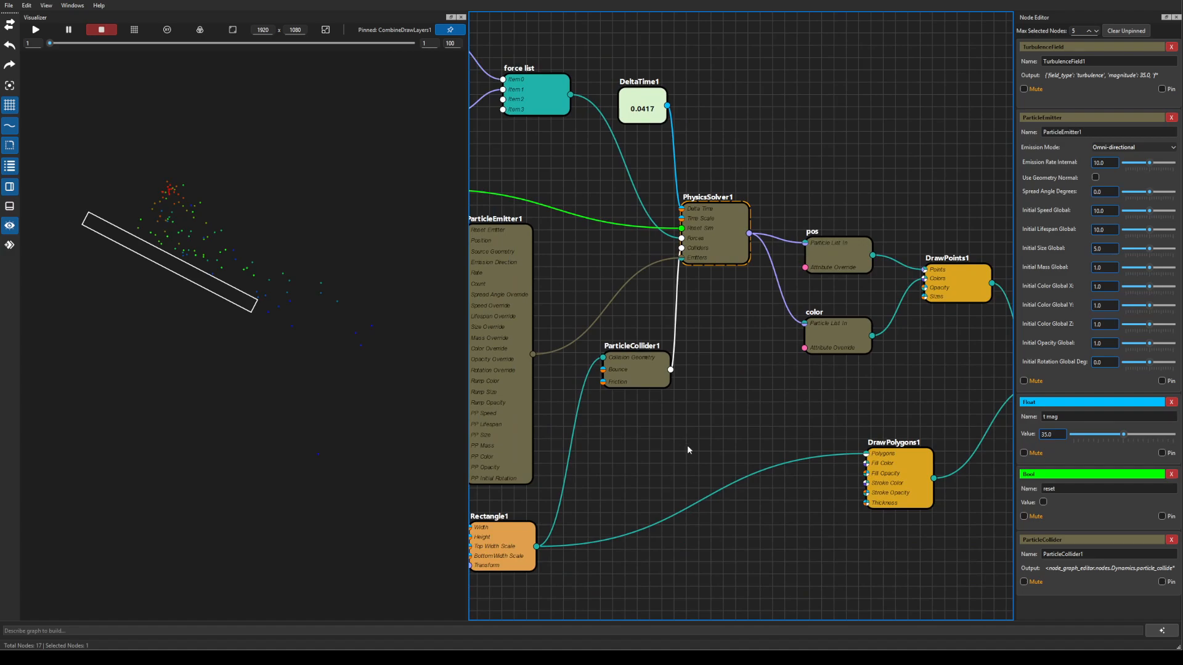
drag(686, 444, 858, 478)
drag(733, 220, 712, 190)
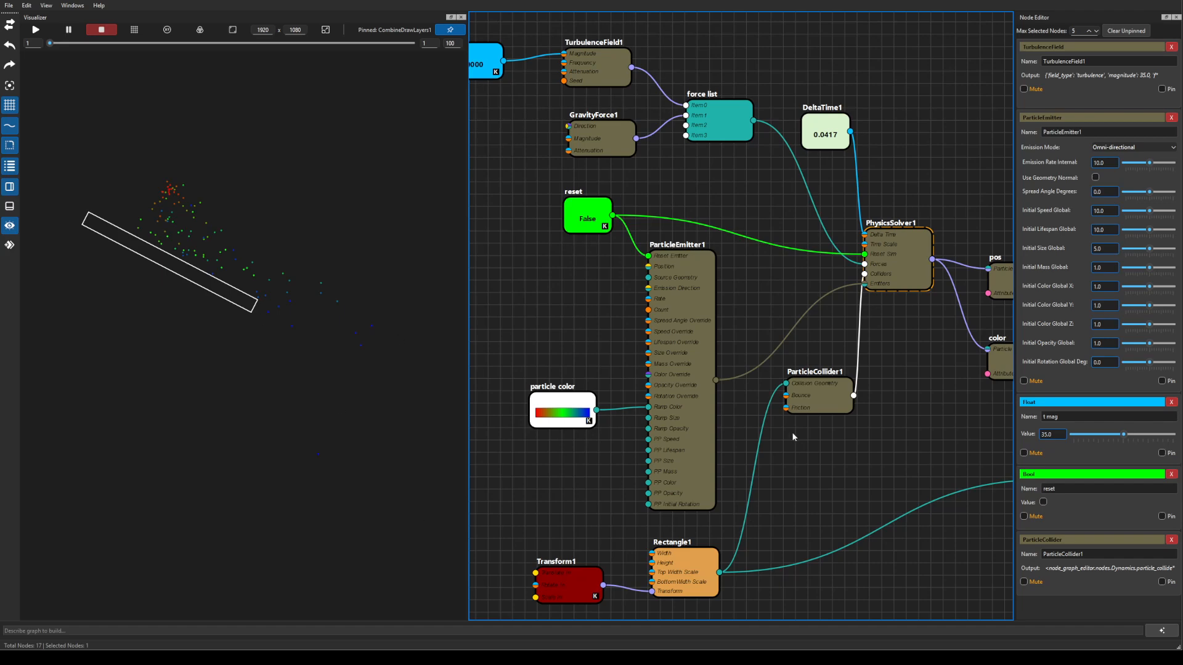
scroll(827, 493, up, 2)
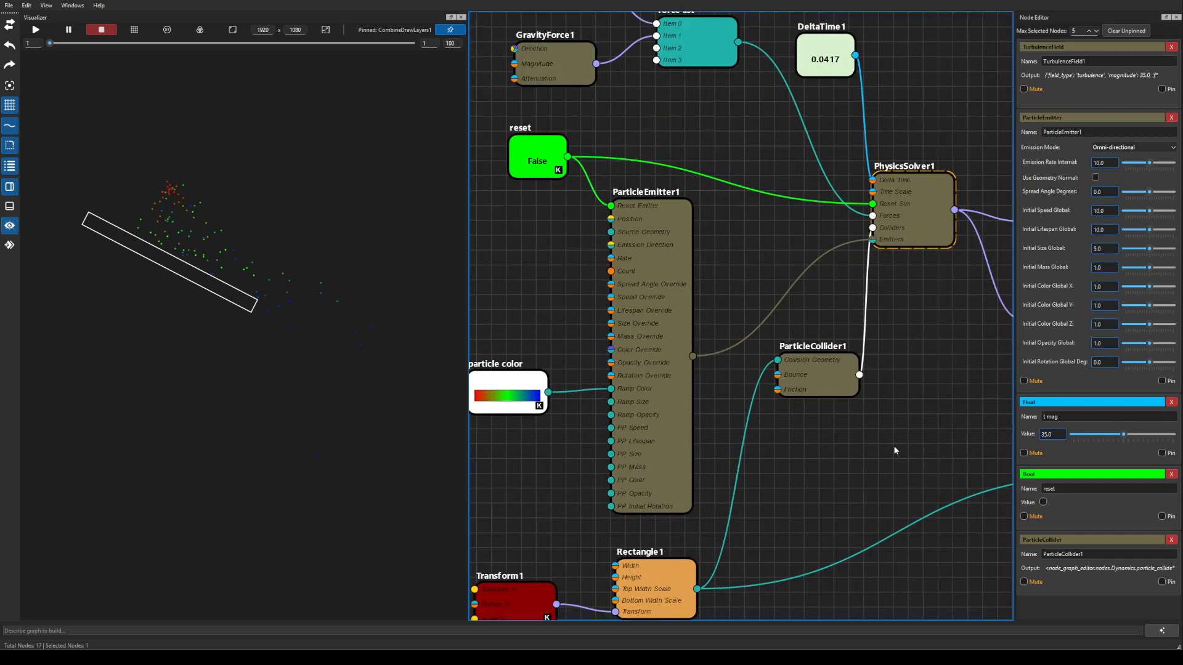
drag(822, 366, 799, 353)
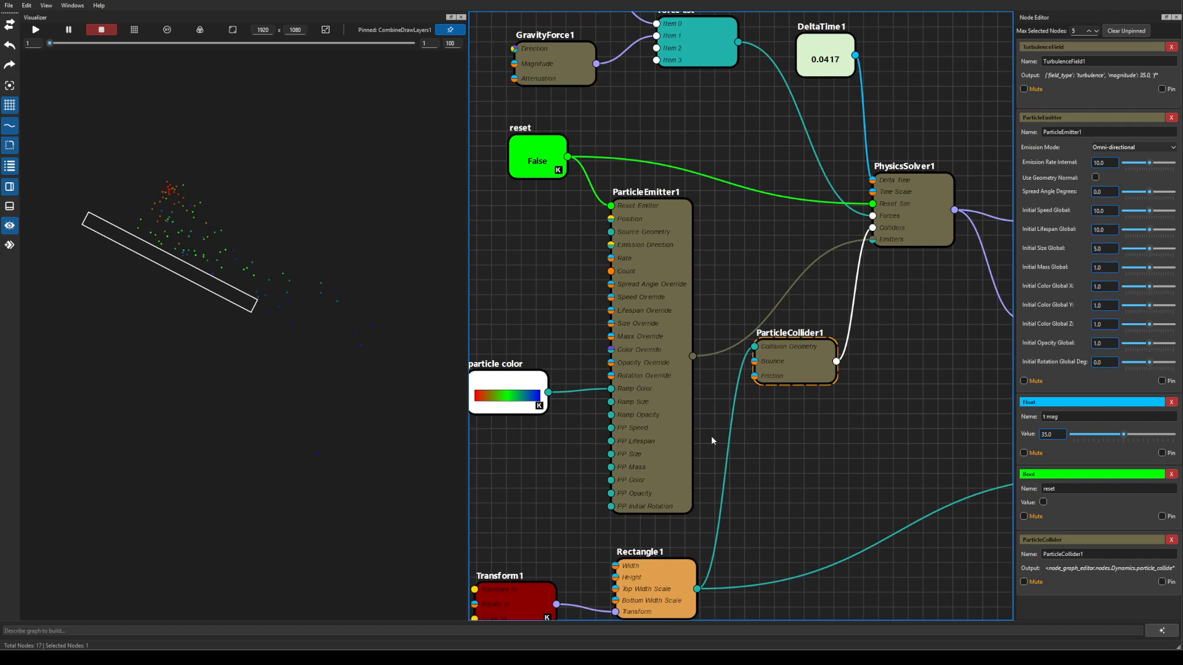
scroll(837, 395, down, 2)
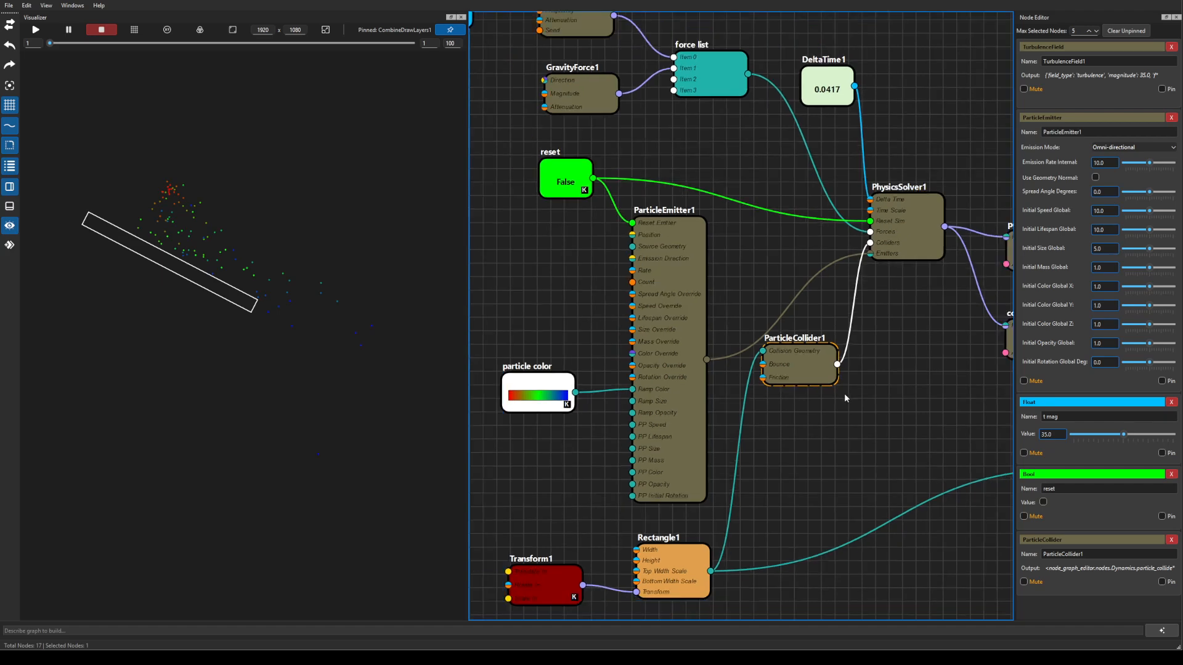